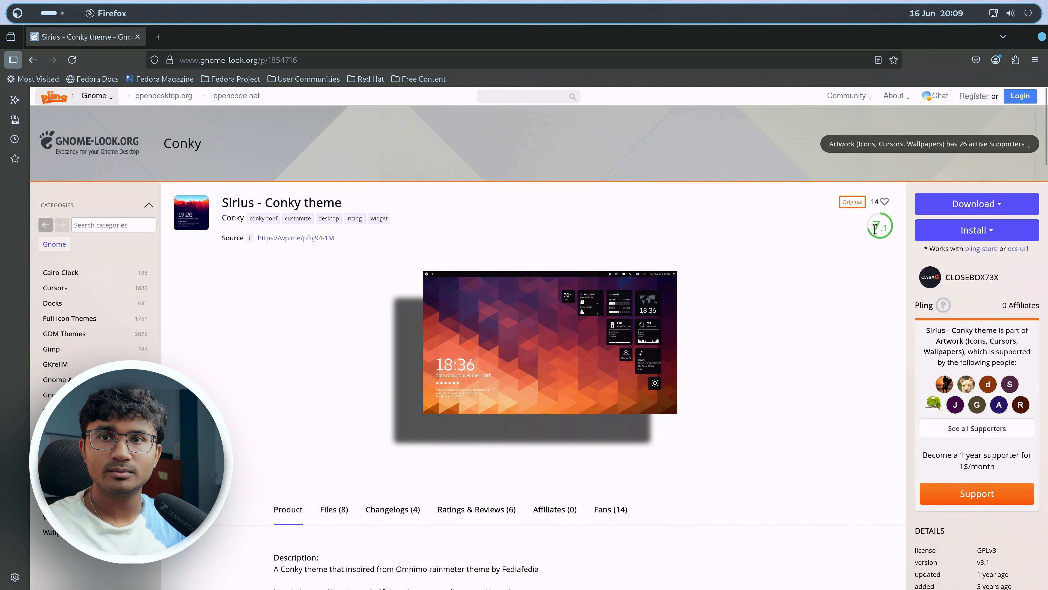
Try to download the Sirius-PlyrctlF-v3.1.zip package of the Sirius Conky theme.
click(991, 203)
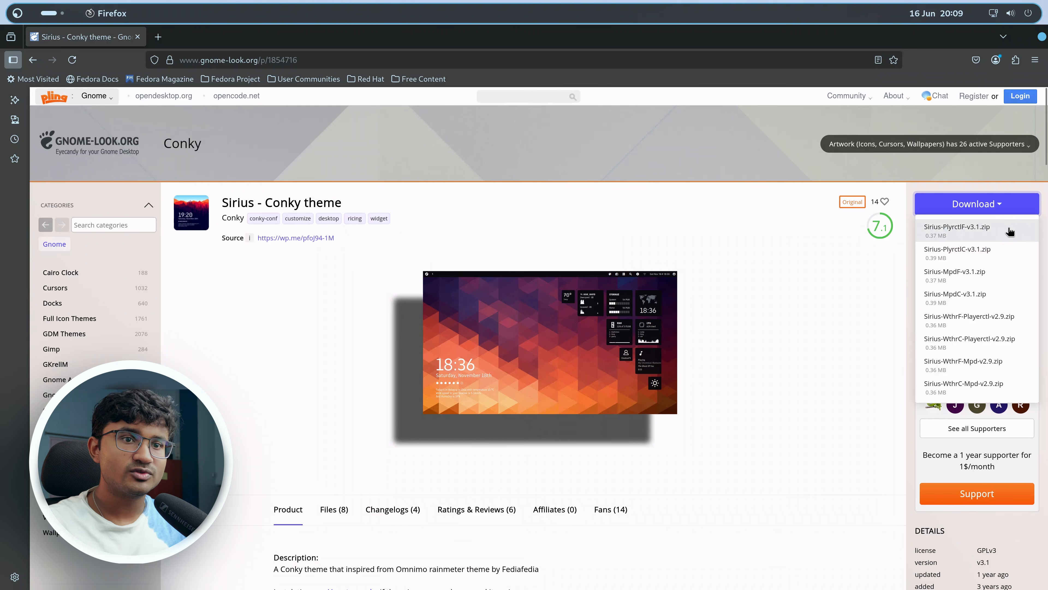
click(999, 230)
click(535, 326)
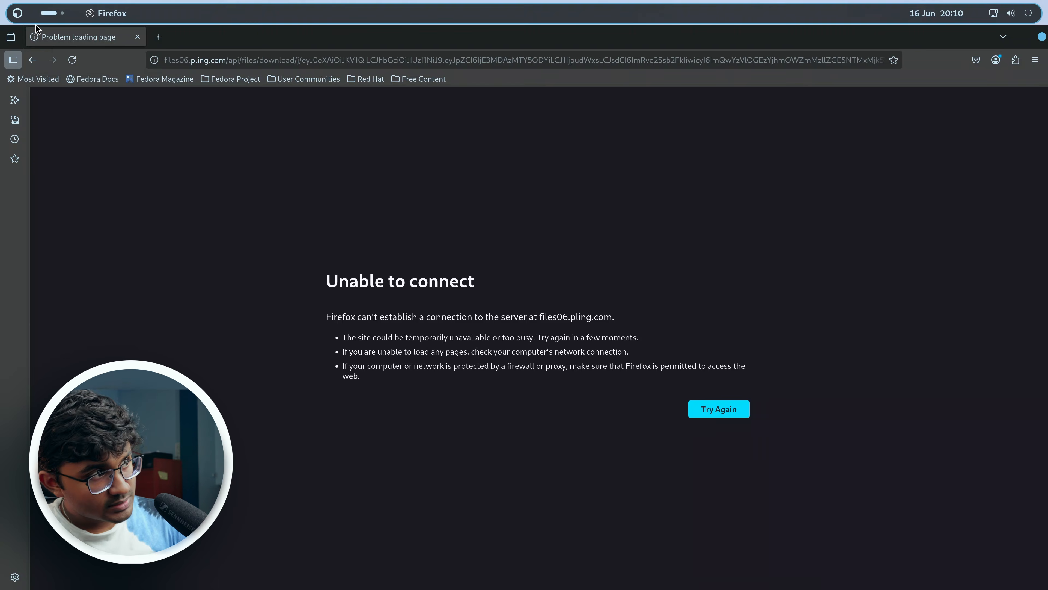
Return to the Sirius theme page and open its How to apply installation guide link.
click(33, 60)
click(195, 206)
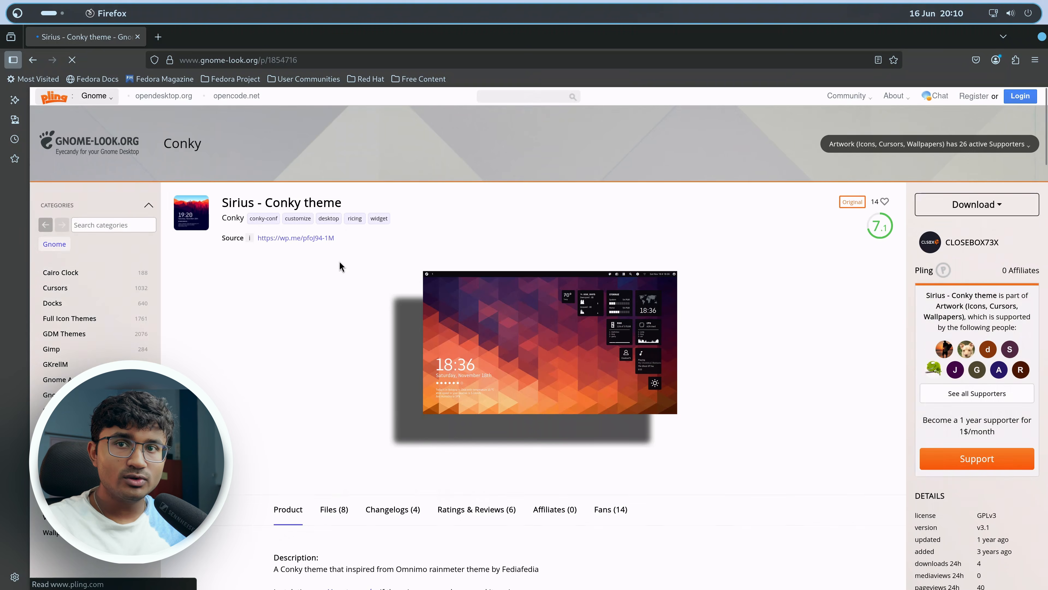
scroll(339, 262, down, 8)
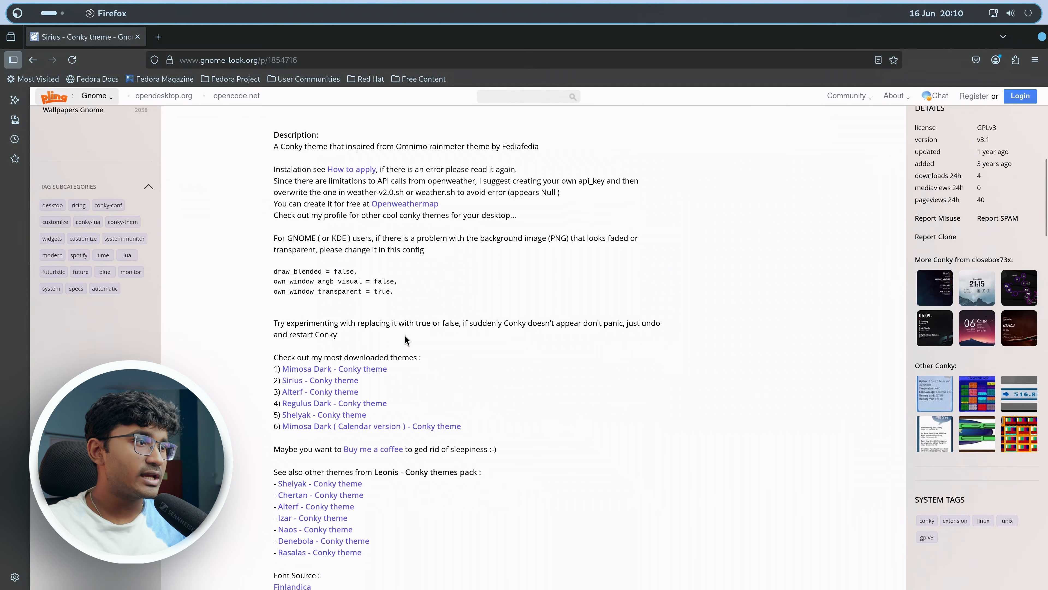
scroll(404, 335, down, 2)
scroll(405, 337, up, 4)
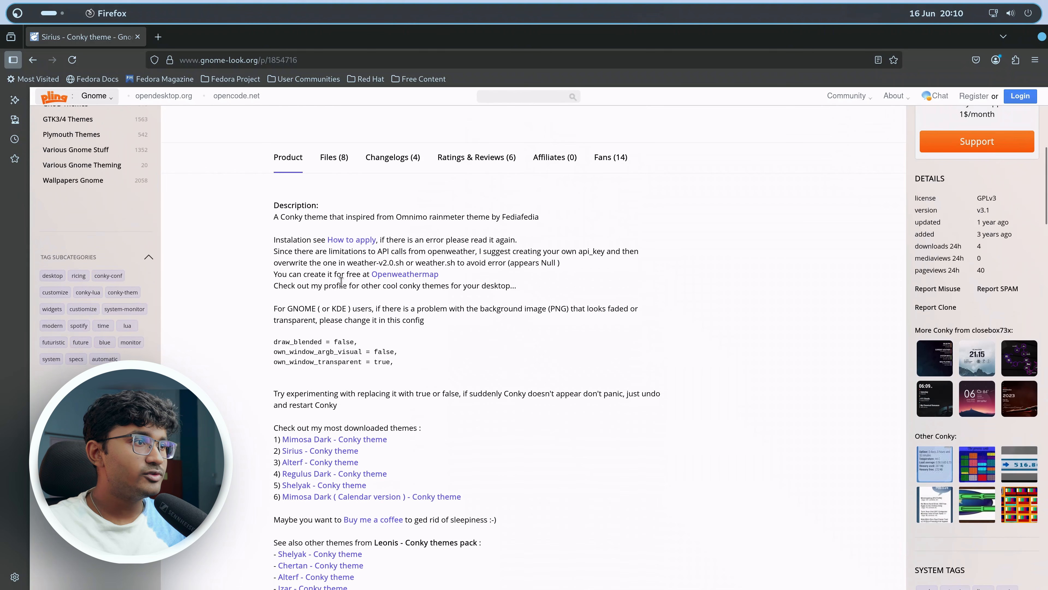
click(343, 244)
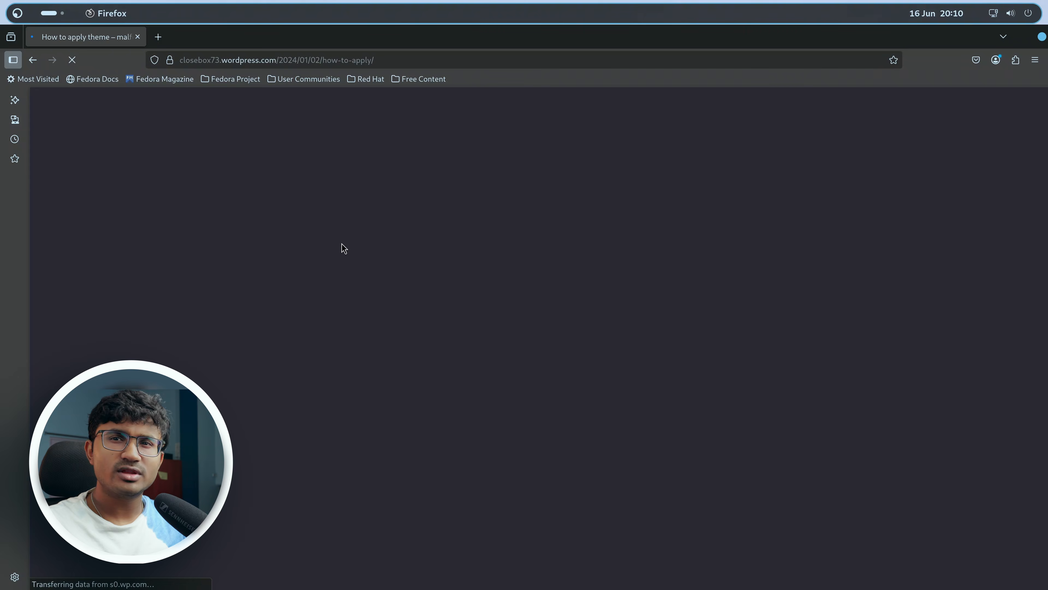
Follow the redirect to the blog's How to apply theme article and read its requirements section.
scroll(797, 352, down, 10)
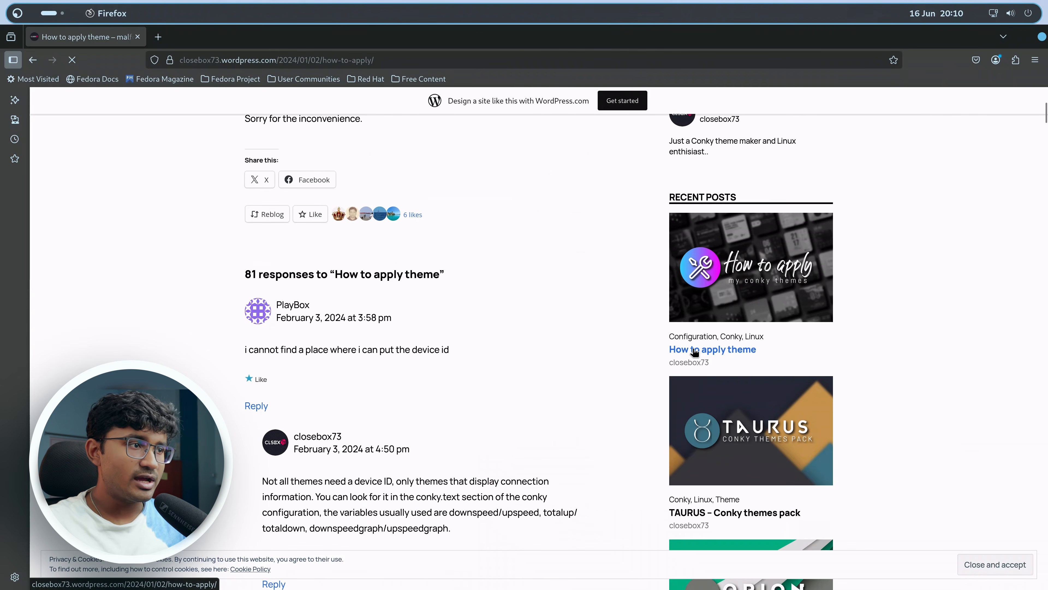
scroll(537, 308, up, 5)
scroll(537, 307, up, 2)
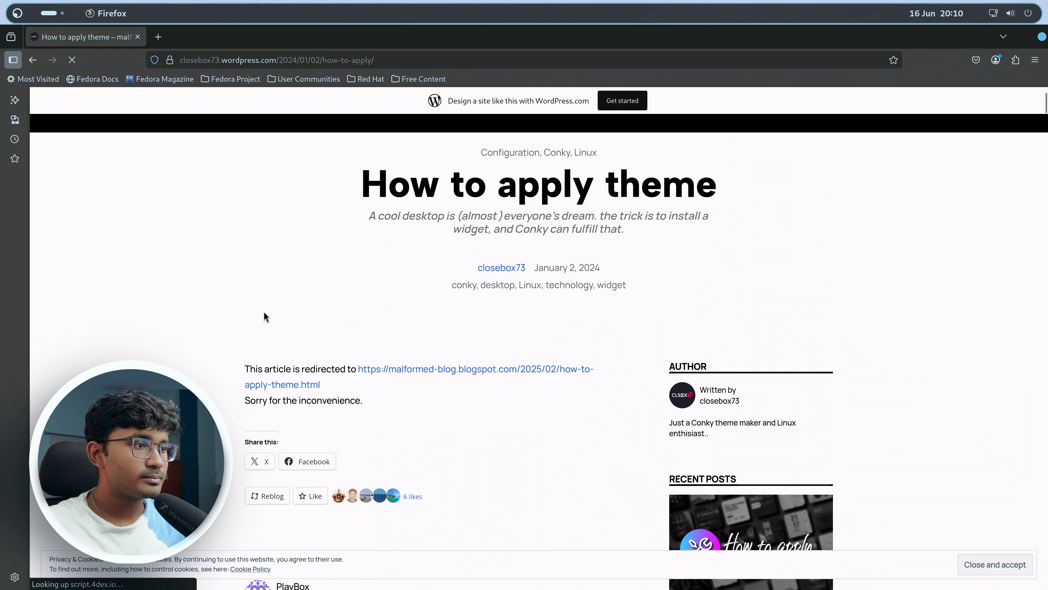
click(283, 388)
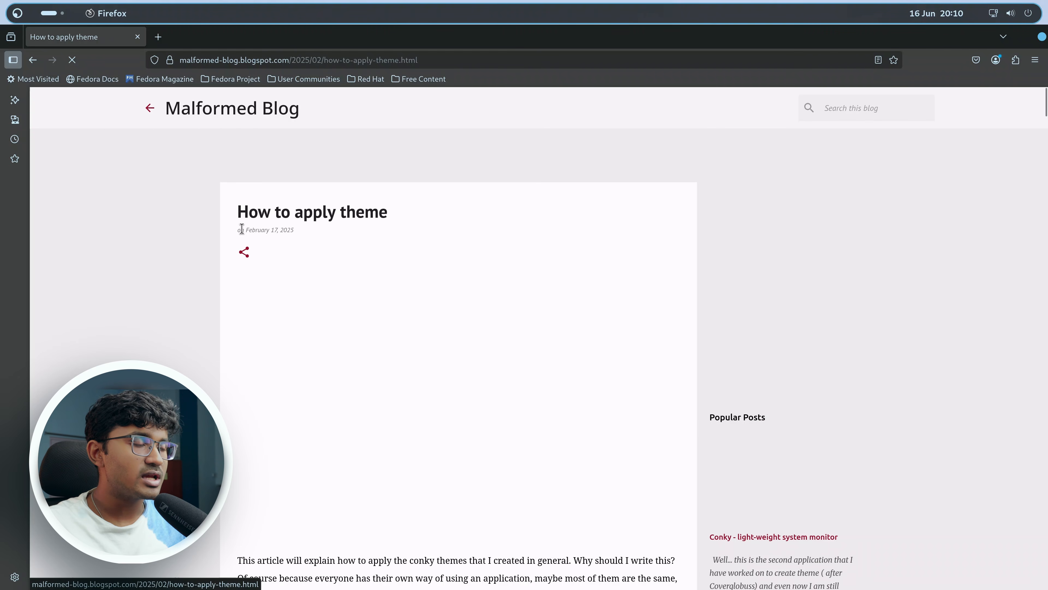
scroll(425, 289, down, 5)
scroll(431, 299, up, 1)
scroll(429, 308, down, 2)
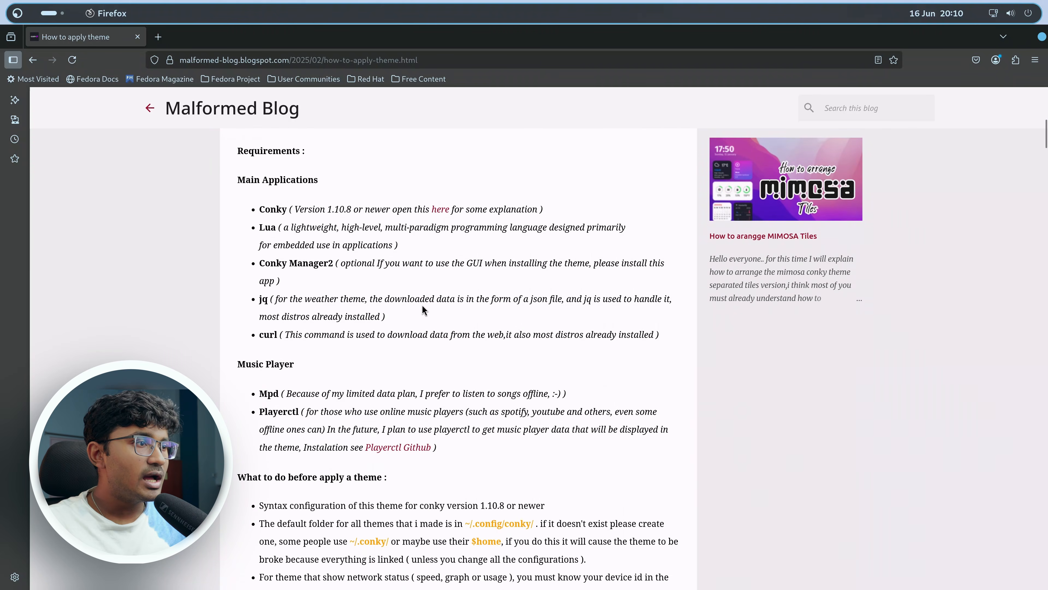
scroll(380, 295, up, 1)
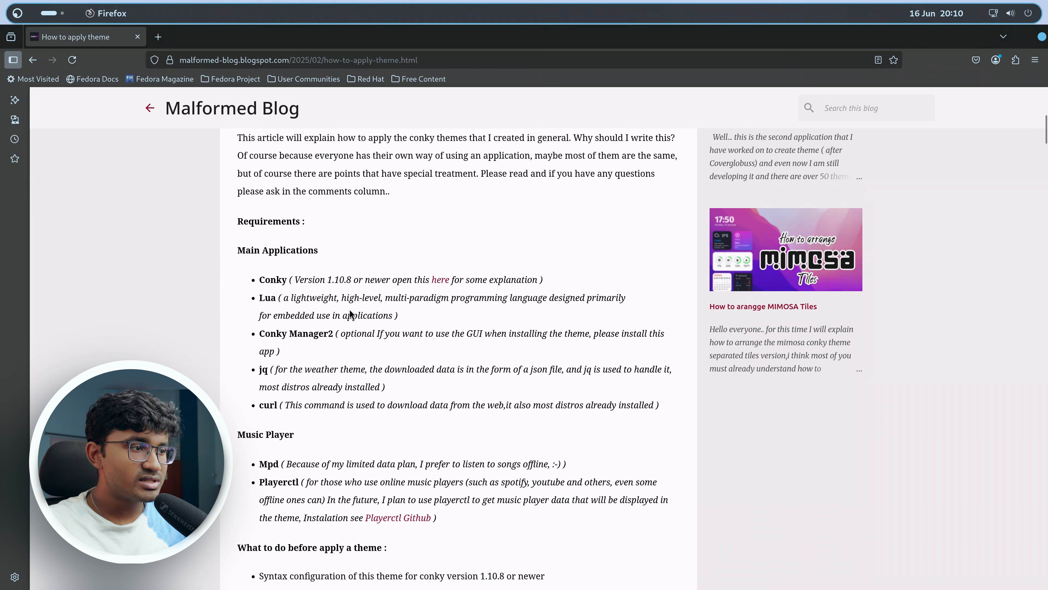
Switch to the terminal, close its ~/.config/conky/Sirius tab, and reposition the terminal window.
key(alt+Tab)
drag(661, 182, 749, 163)
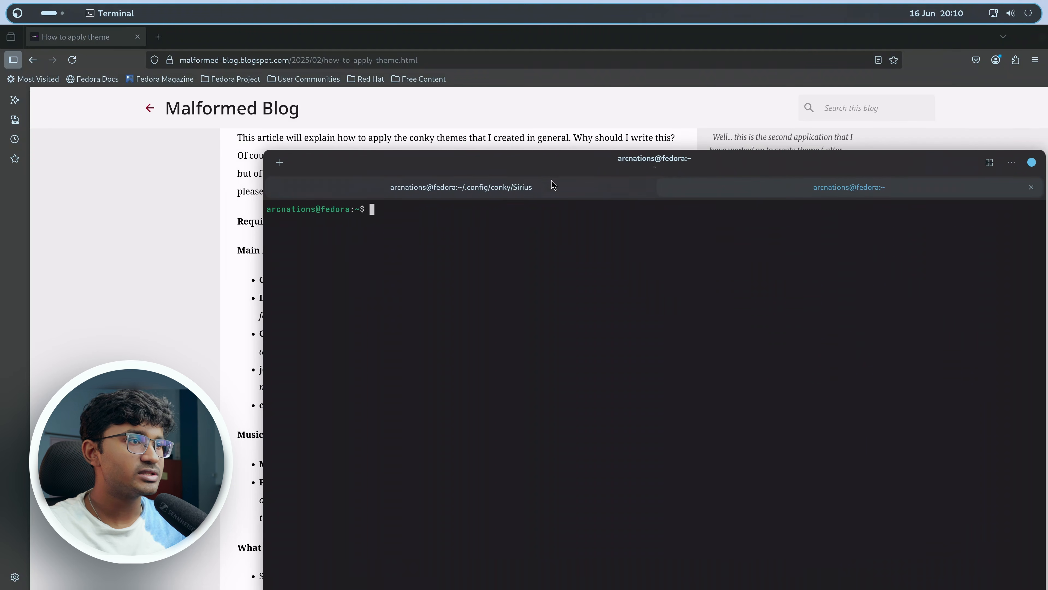
middle_click(532, 190)
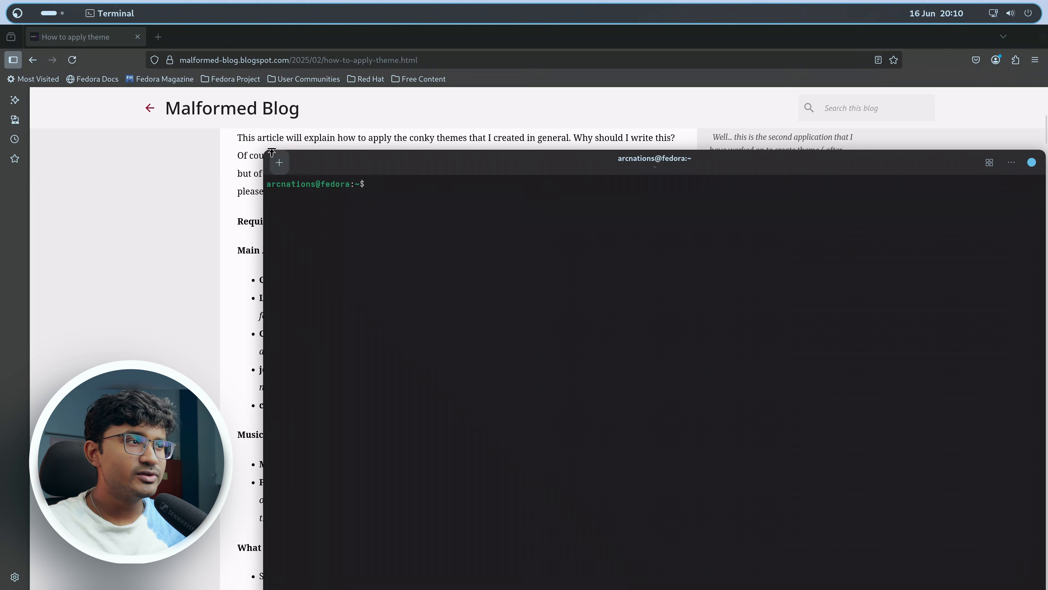
drag(260, 152, 398, 388)
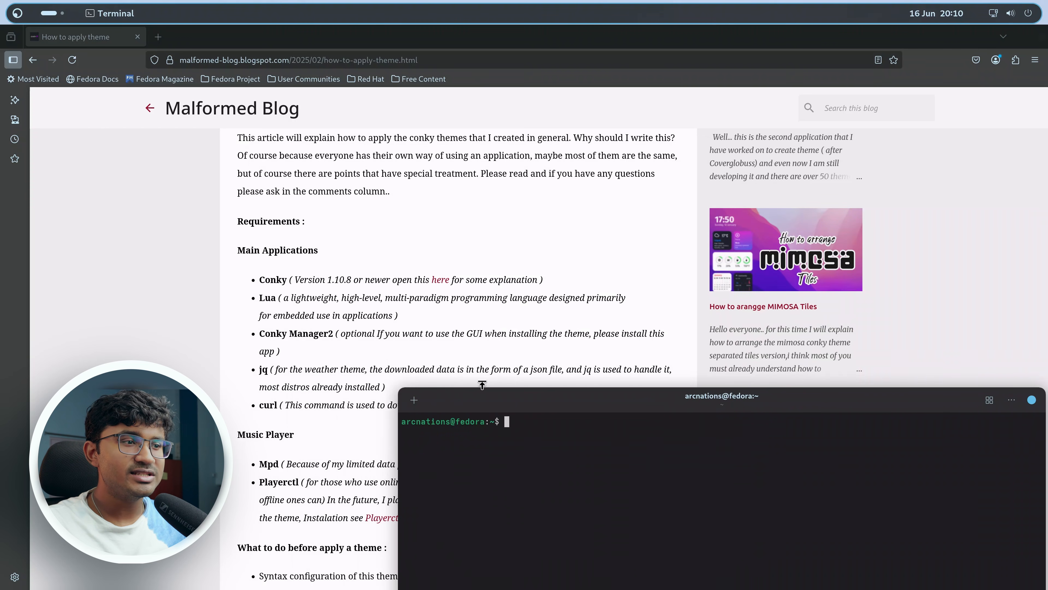
drag(500, 409, 403, 157)
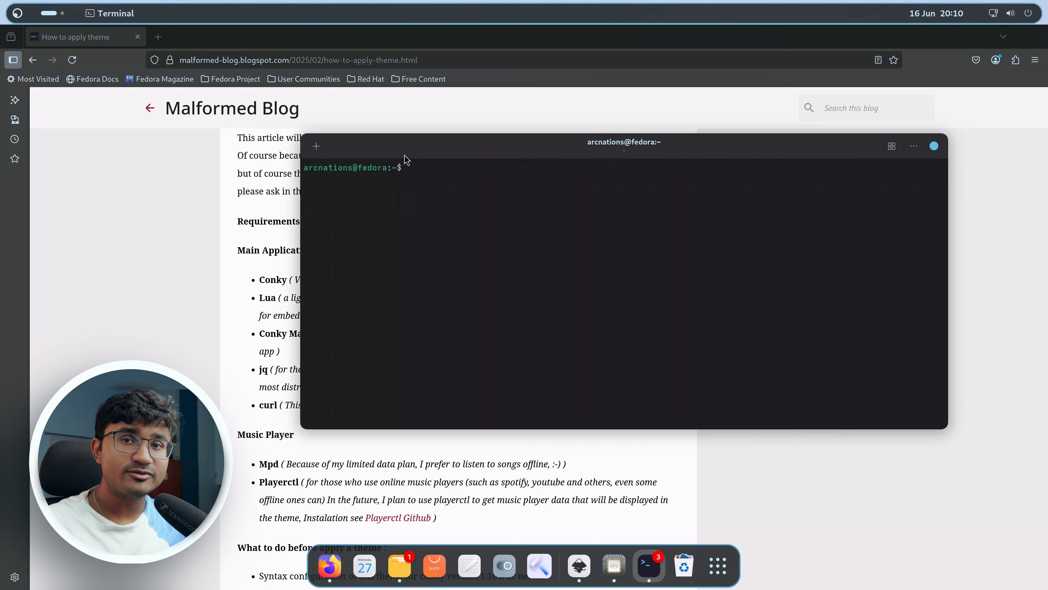
key(alt+Tab)
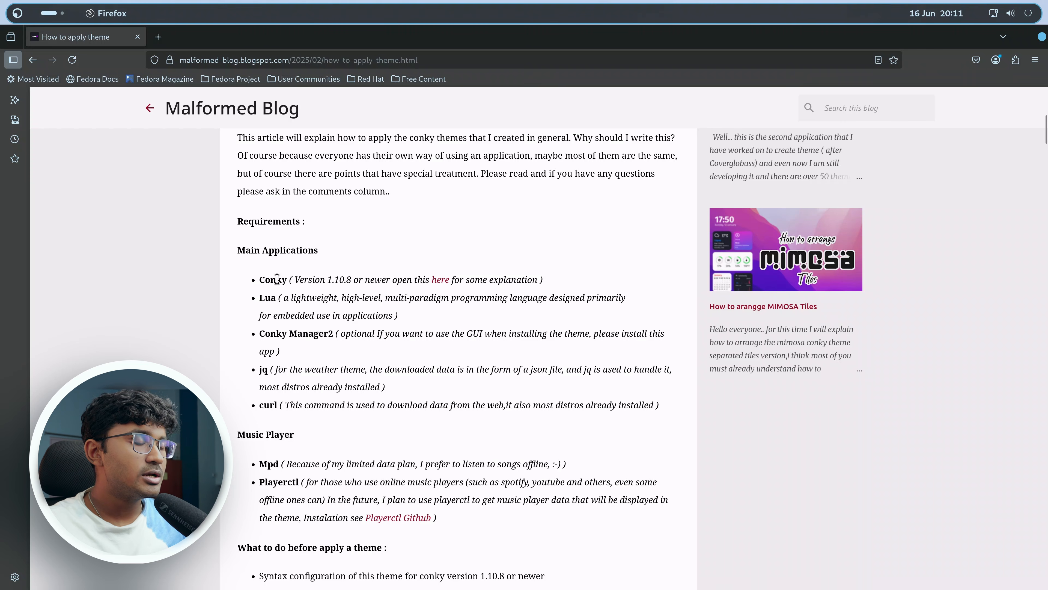
key(alt+Tab)
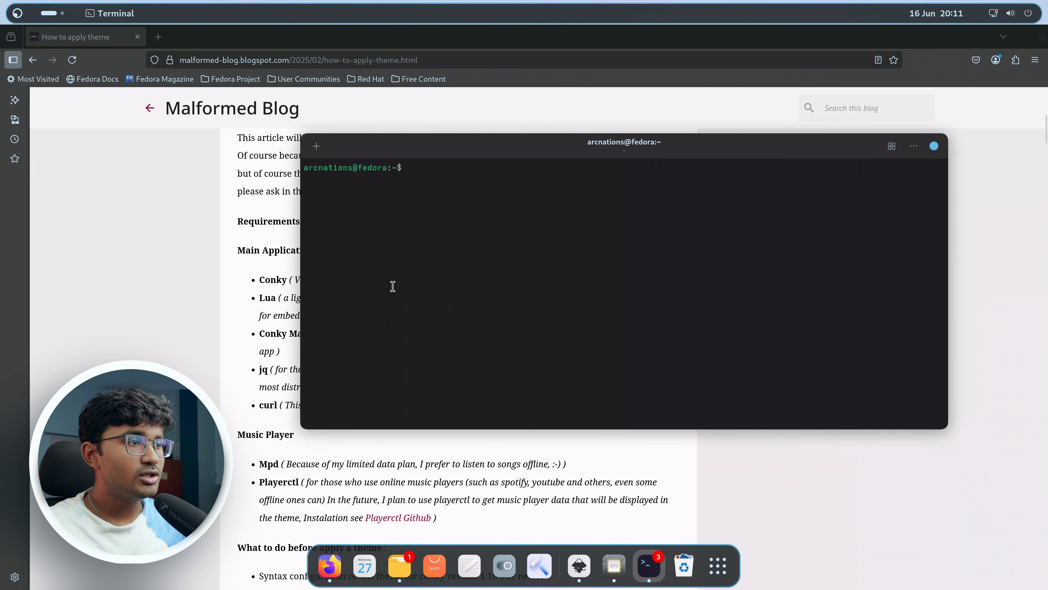
key(alt+Tab)
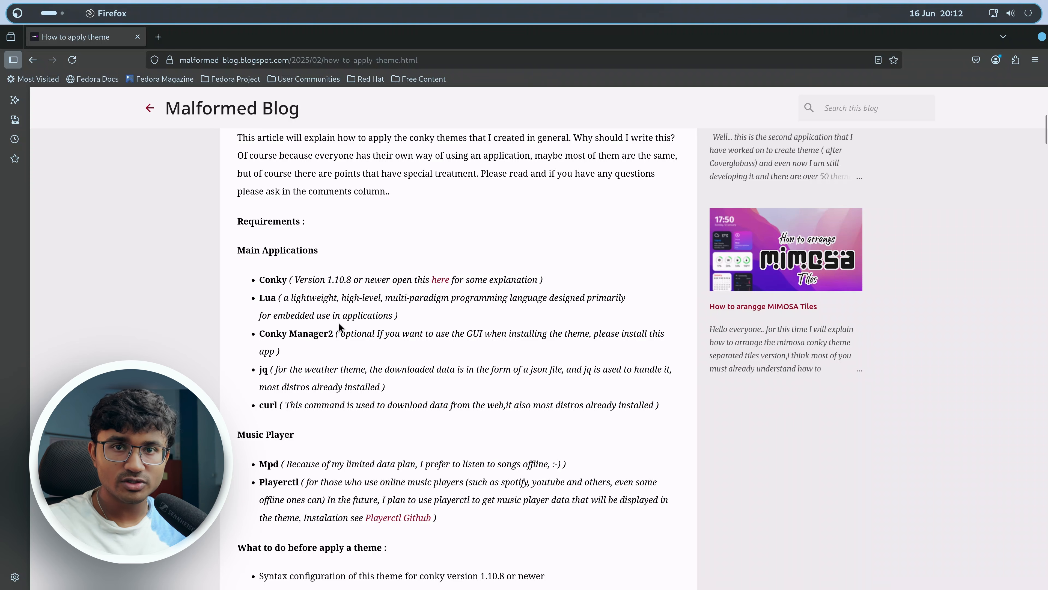
key(alt+Tab)
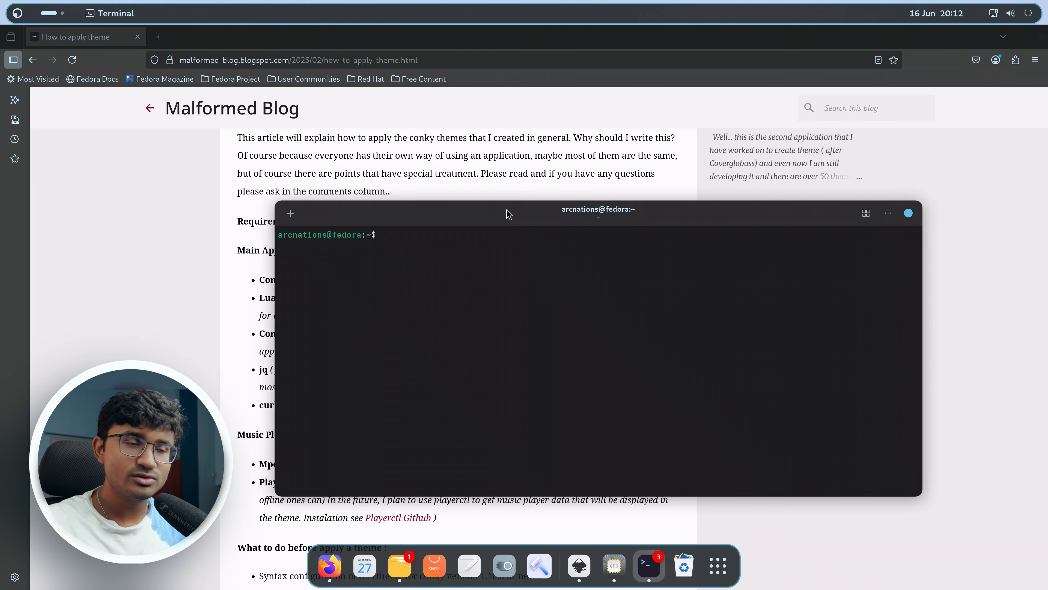
drag(505, 209, 629, 208)
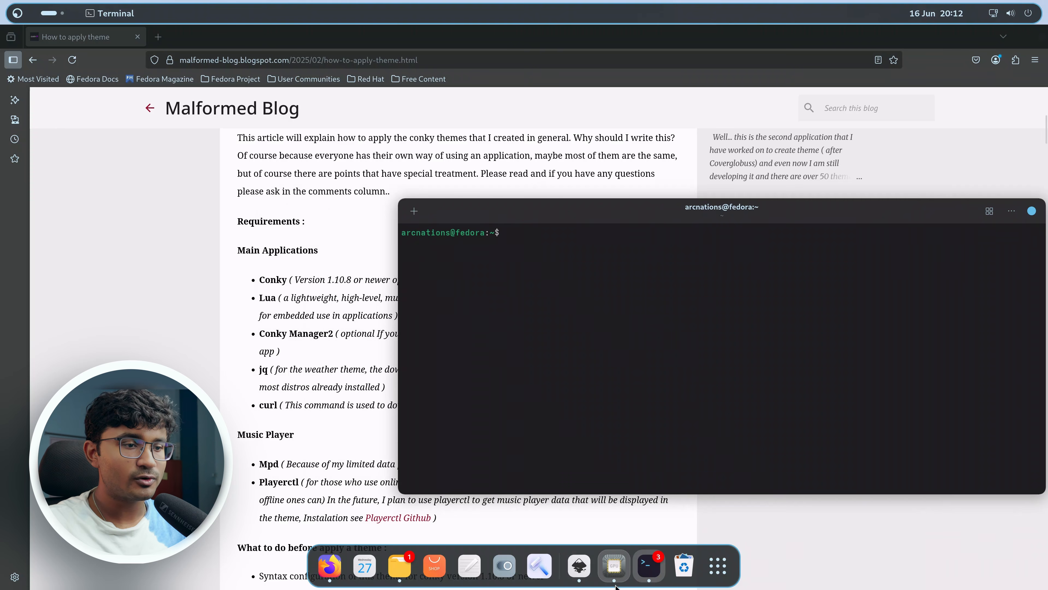
click(630, 569)
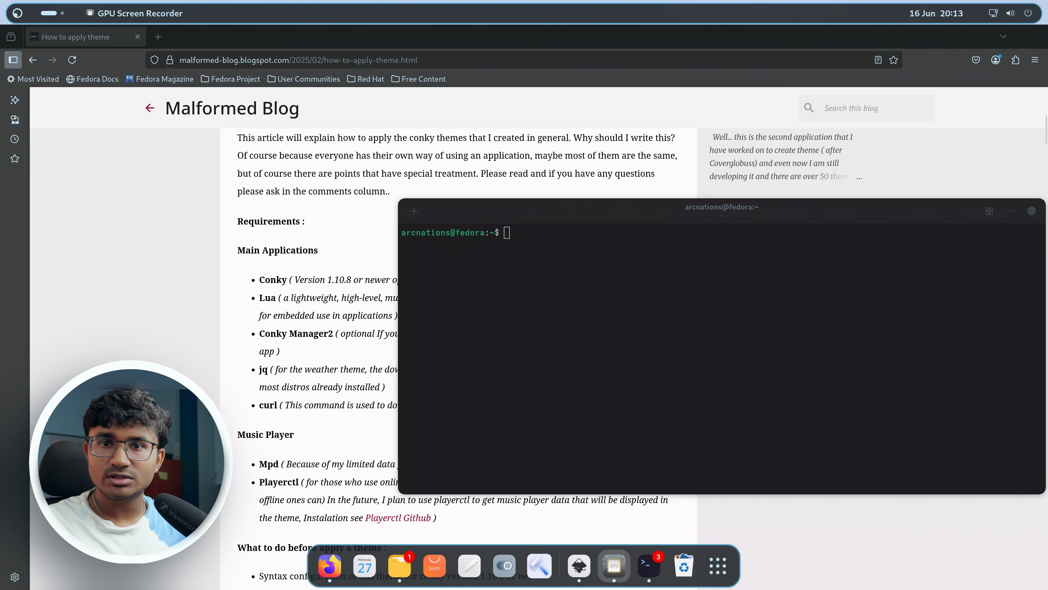
drag(680, 214, 597, 212)
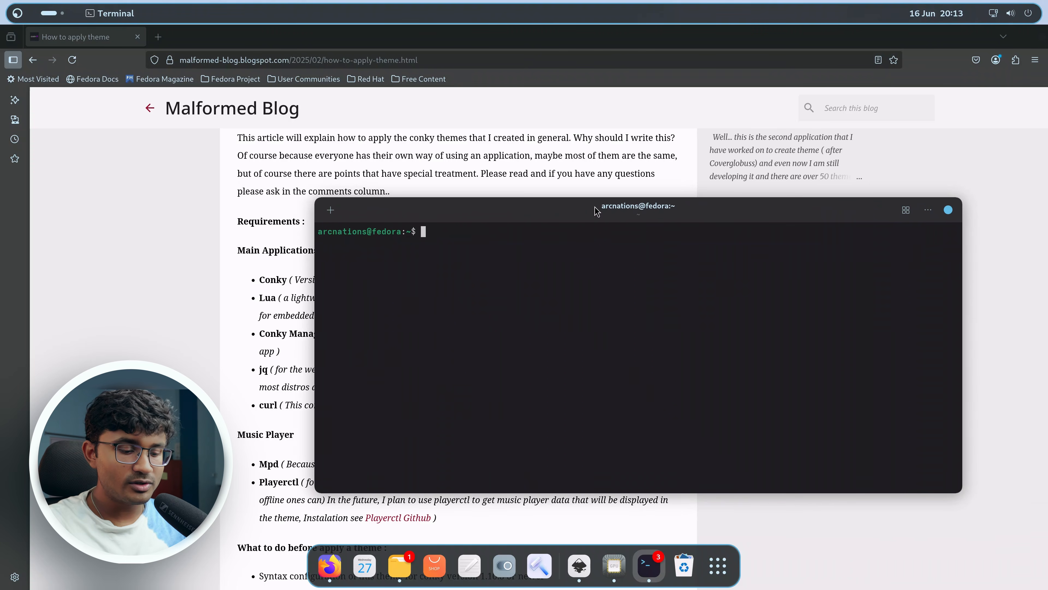
Paste the command sudo dnf install conky lua conky-manager2 jq curl into the terminal.
text(sudo dnf install conky lua conky-manager2 jq curl)
key(Return)
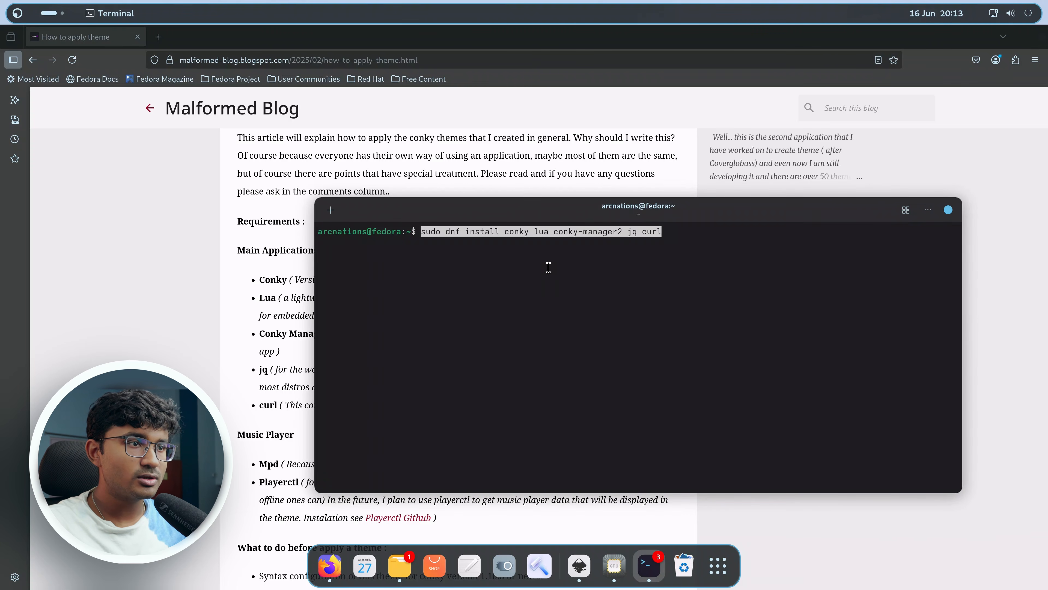
drag(626, 202, 679, 149)
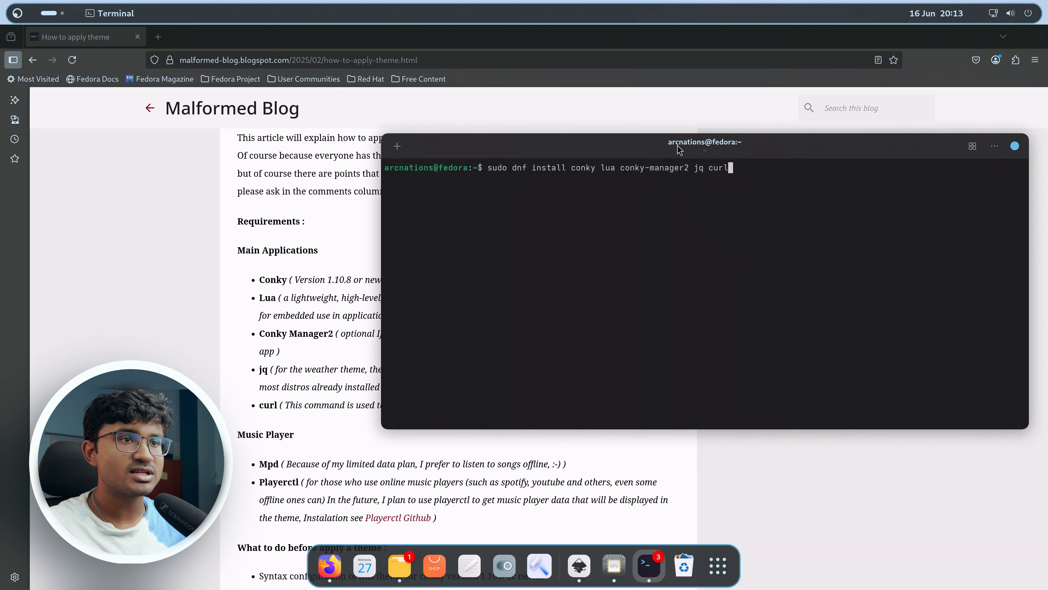
Remove conky-manager2 from the command and run sudo dnf install conky lua jq curl.
key(Left)
key(Left)
key(Left)
key(Left)
key(Left)
key(Left)
key(Left)
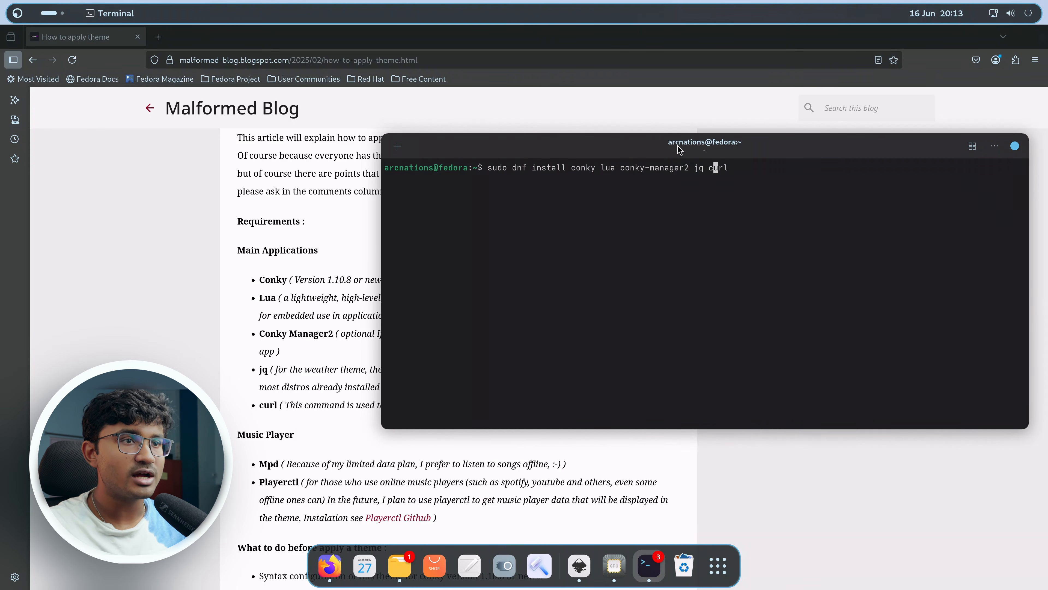
key(BackSpace)
key(BackSpace)
key(BackSpace)
key(BackSpace)
key(BackSpace)
key(BackSpace)
key(BackSpace)
key(BackSpace)
key(BackSpace)
key(BackSpace)
key(BackSpace)
key(BackSpace)
key(BackSpace)
key(BackSpace)
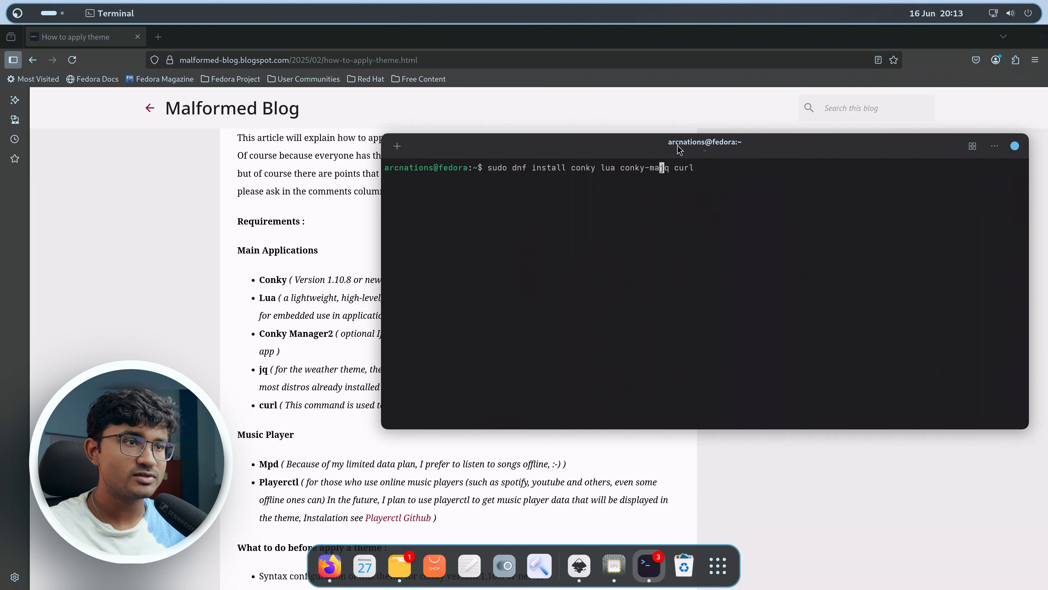
key(BackSpace)
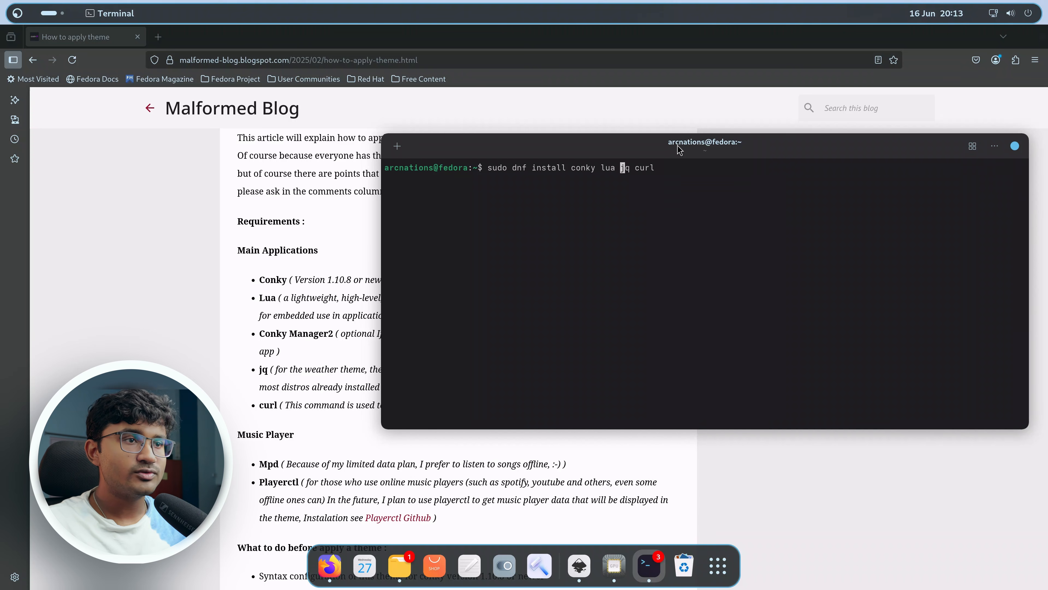
key(Return)
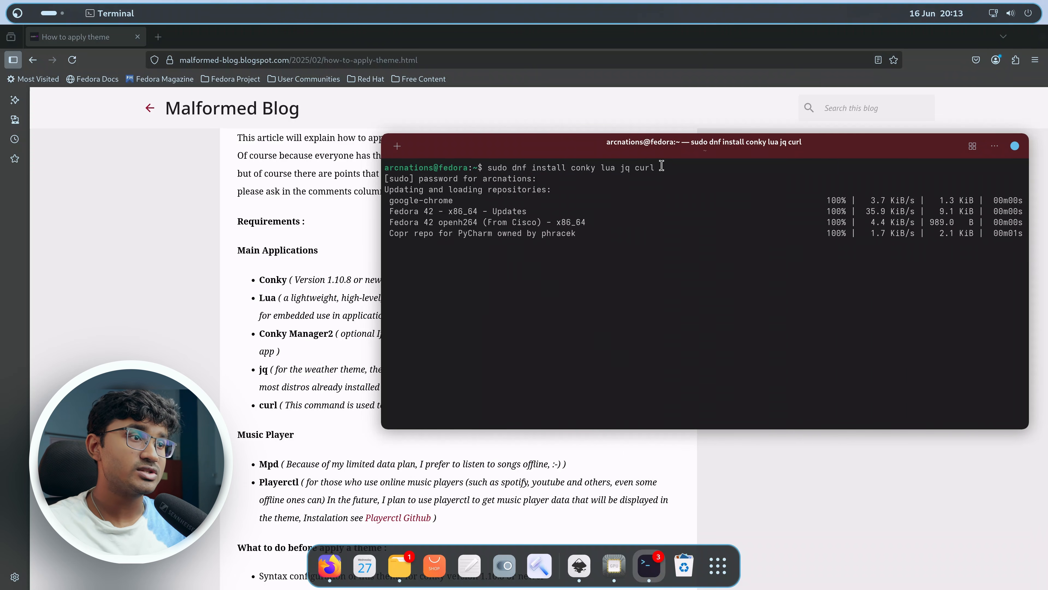
Enter sudo dnf update at the terminal prompt without running it, then minimize the terminal.
drag(649, 154, 535, 189)
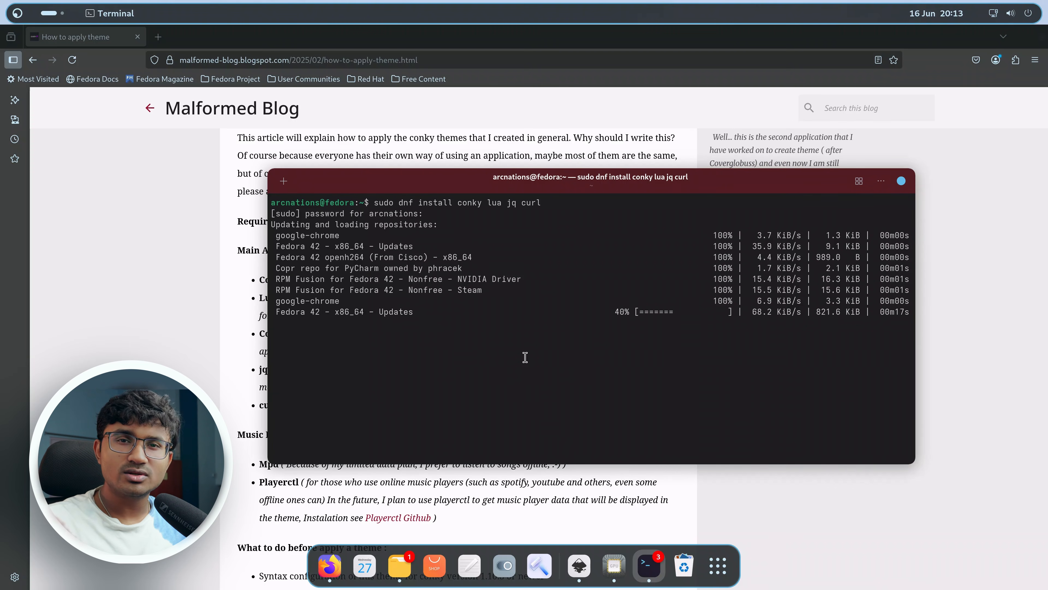
drag(443, 183, 494, 186)
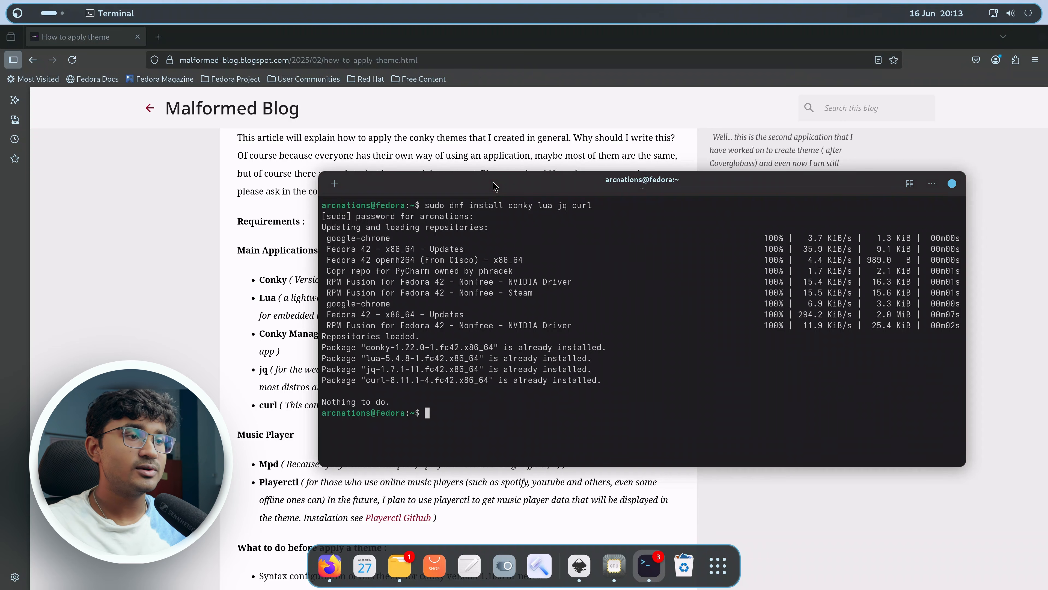
text(sudo)
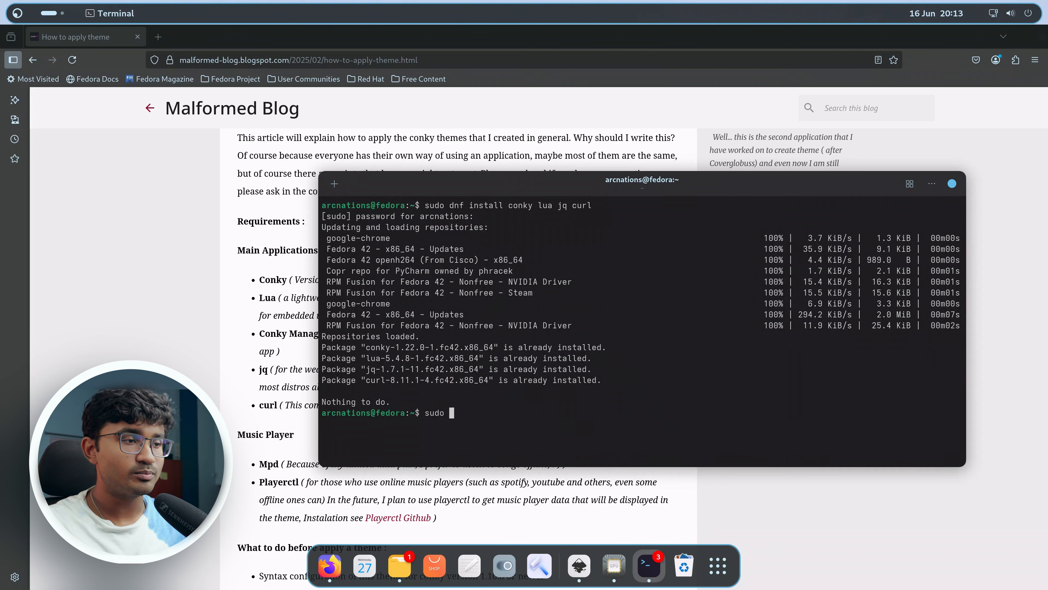
text( dnf update)
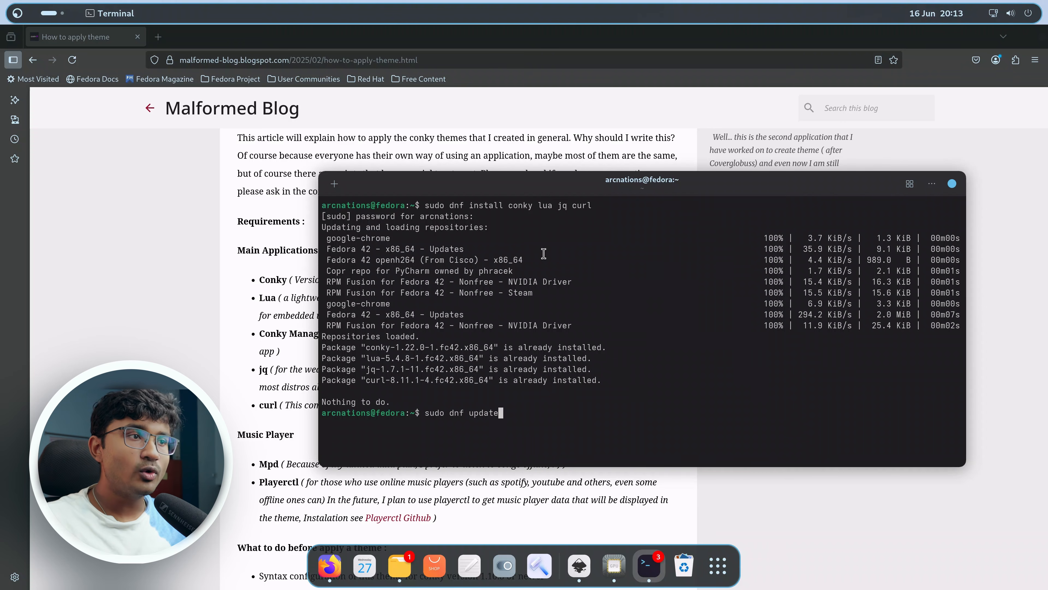
key(super+h)
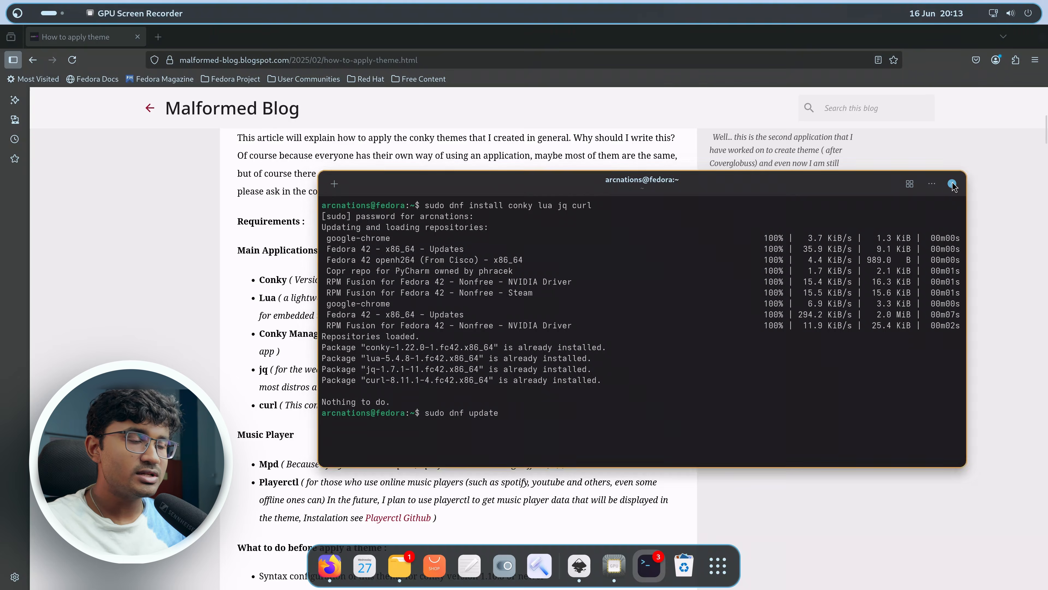
Open the Playerctl Github link from the article's Music Player requirements.
scroll(503, 361, down, 2)
scroll(468, 382, down, 2)
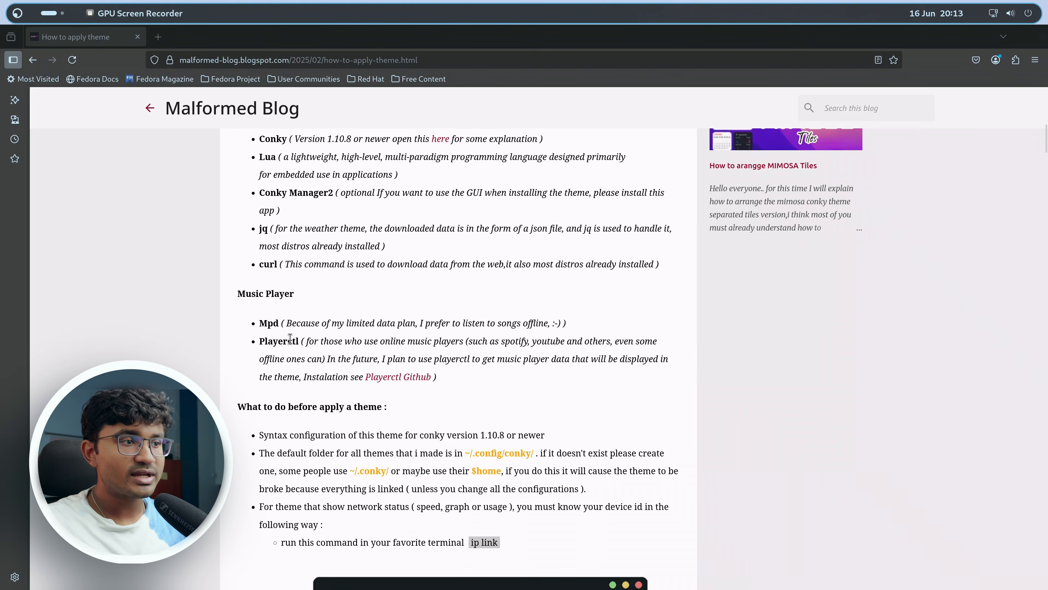
click(397, 376)
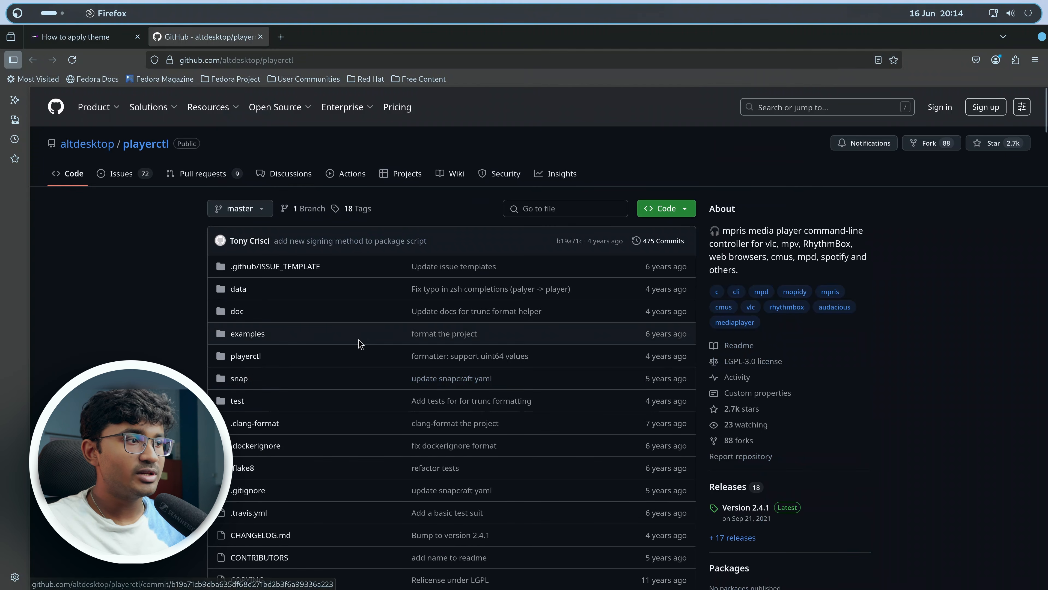
Open a terminal and search the Fedora repositories for playerctl with dnf search playerctl.
scroll(358, 351, down, 15)
scroll(360, 350, down, 10)
scroll(360, 350, up, 9)
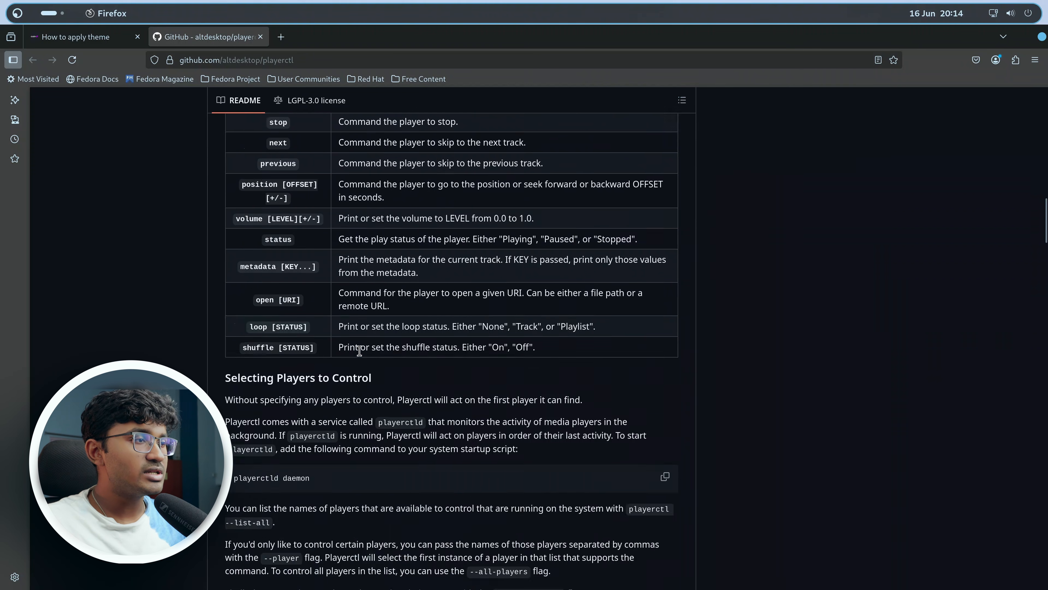
scroll(360, 350, down, 1)
scroll(360, 350, down, 15)
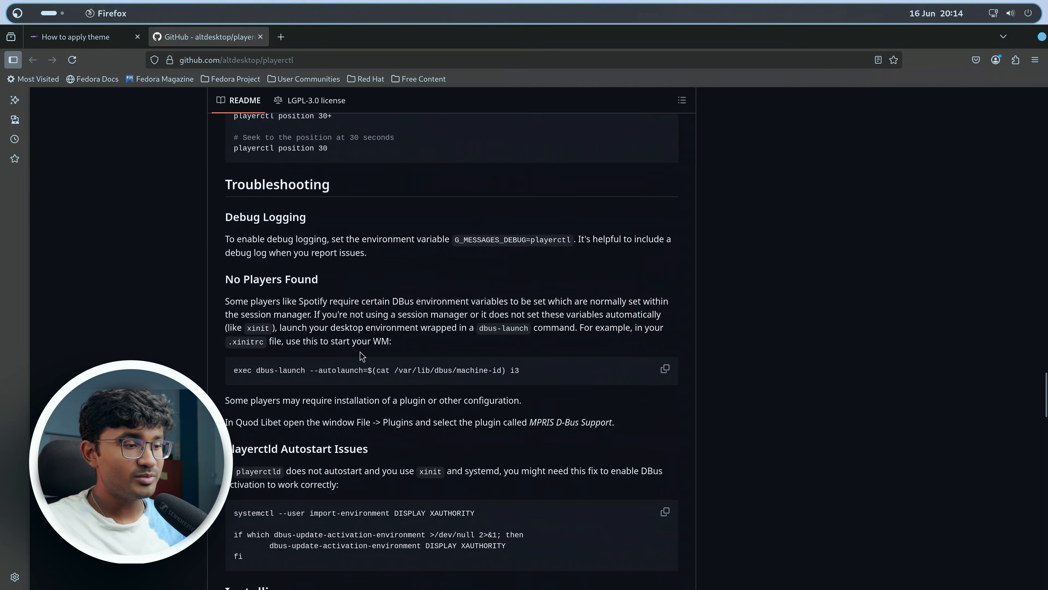
key(ctrl+alt+t)
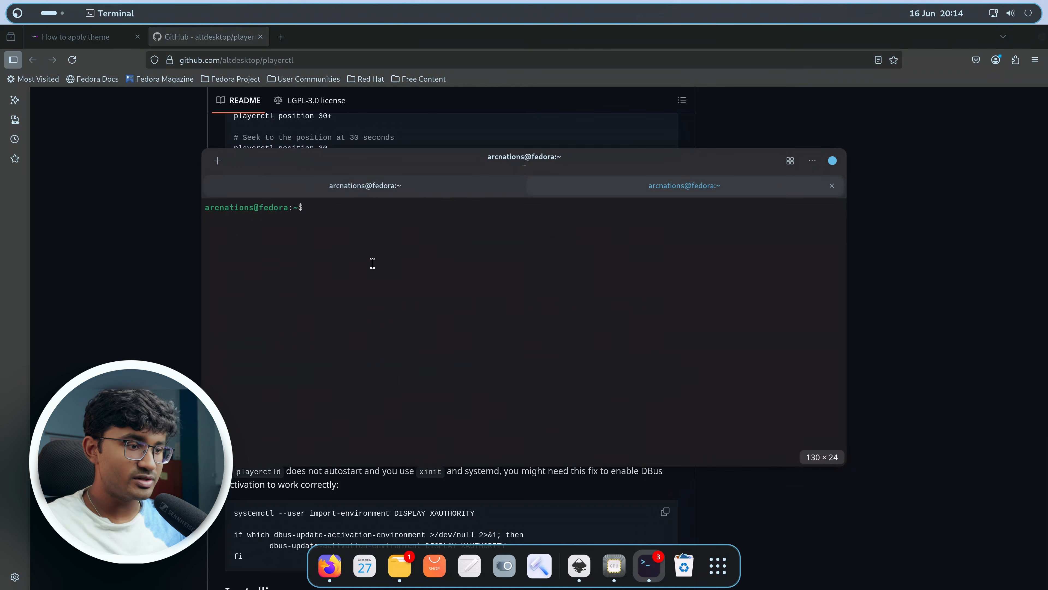
key(ctrl+shift+w)
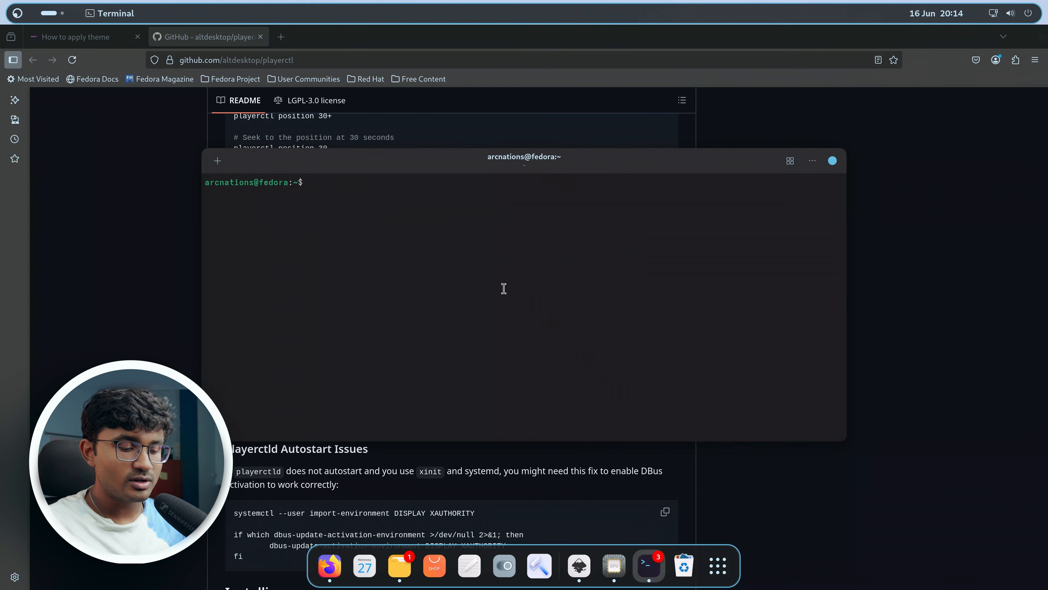
text(dnf search playerctl)
key(Return)
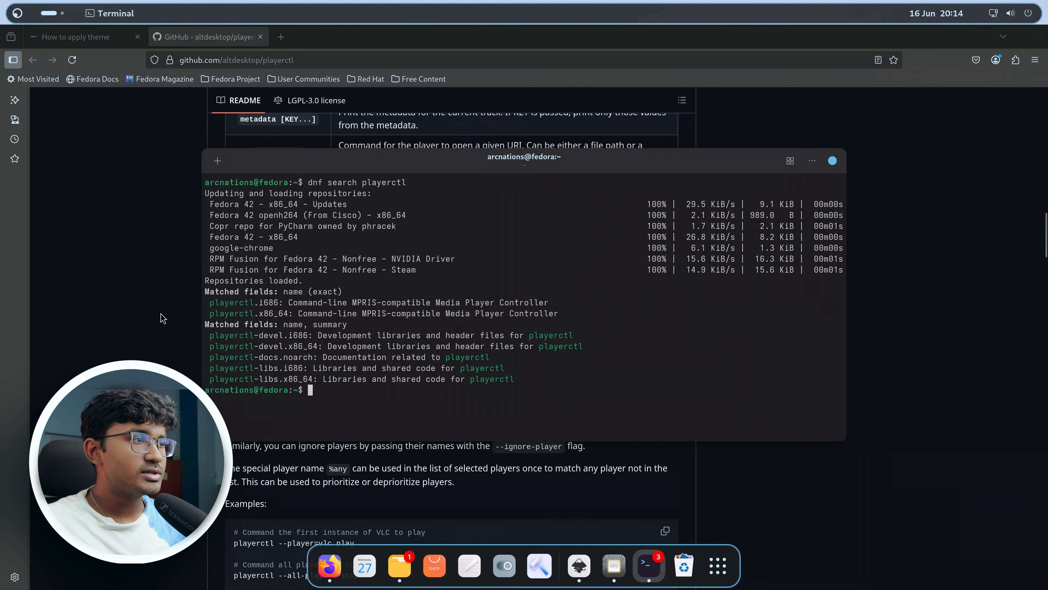
Run playerctl -h to display the playerctl command help.
double_click(250, 307)
click(515, 336)
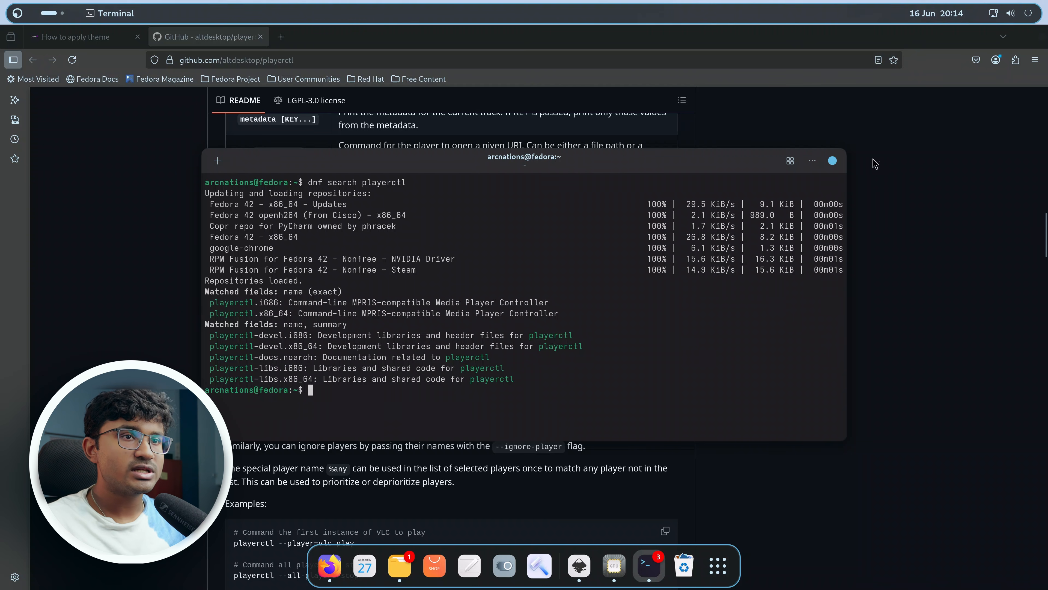
text(playe)
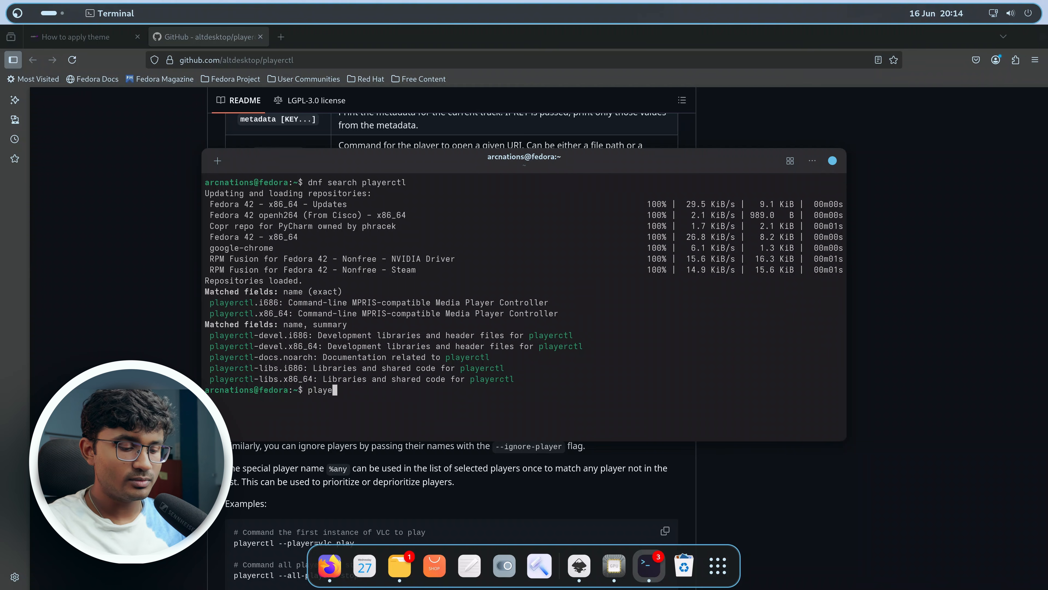
text(rctl -h)
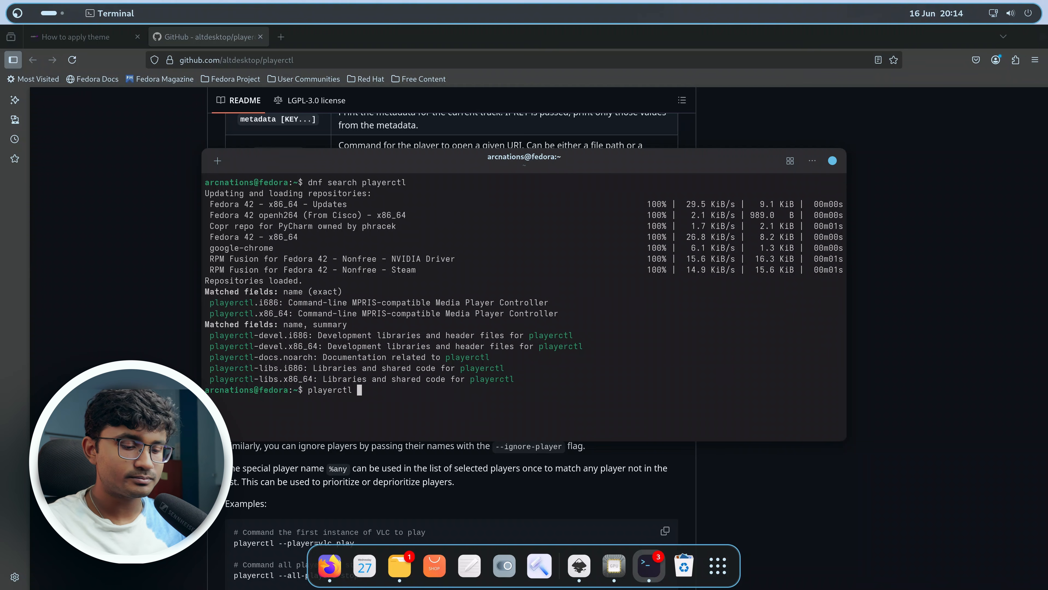
key(Return)
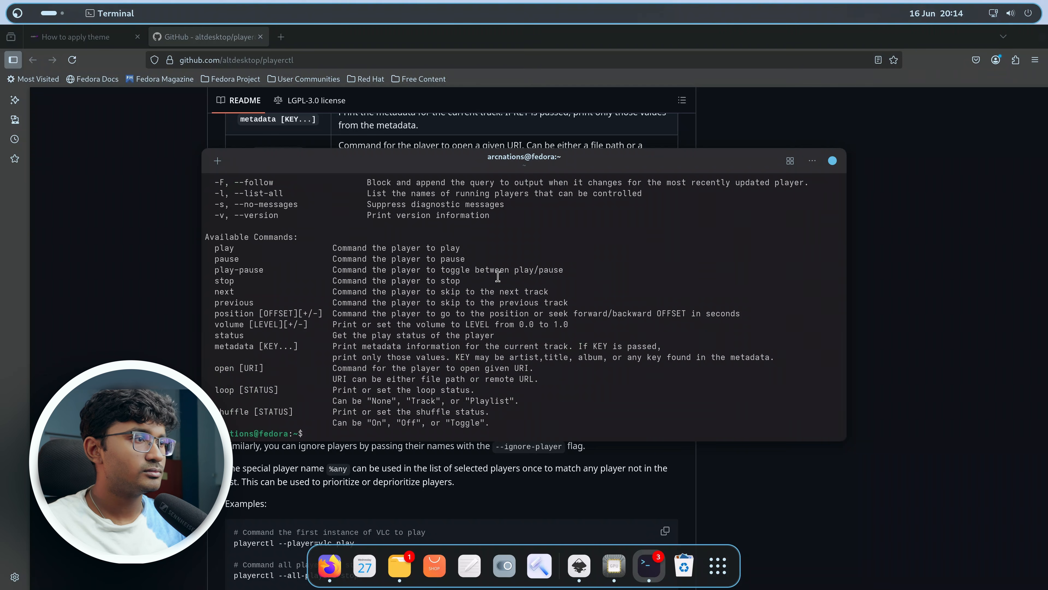
Open the hidden ~/.config/conky folder from the home directory in a new Files tab.
click(146, 31)
click(144, 34)
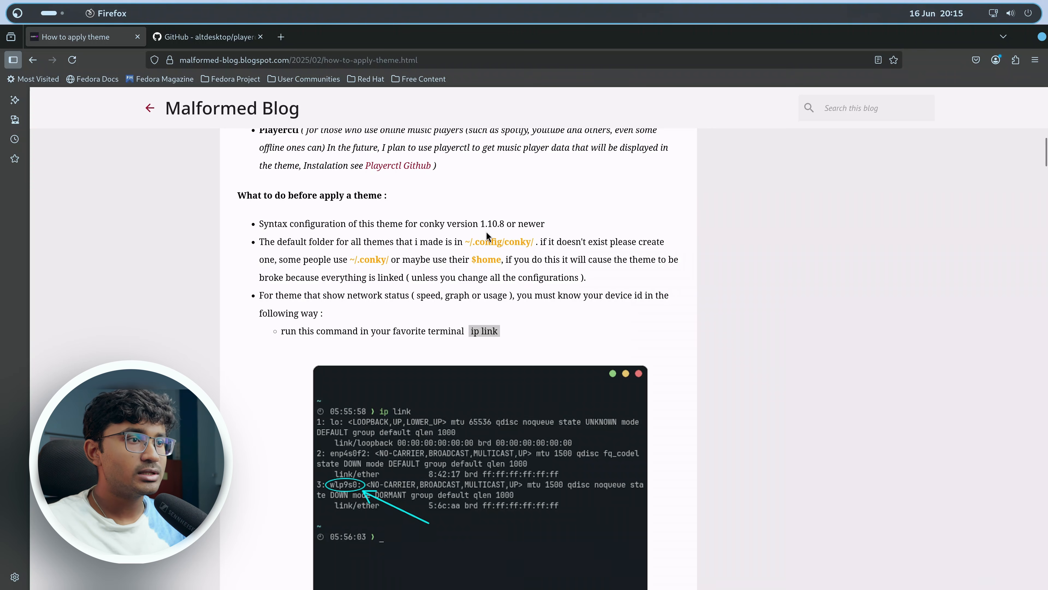
drag(564, 40, 543, 357)
click(594, 304)
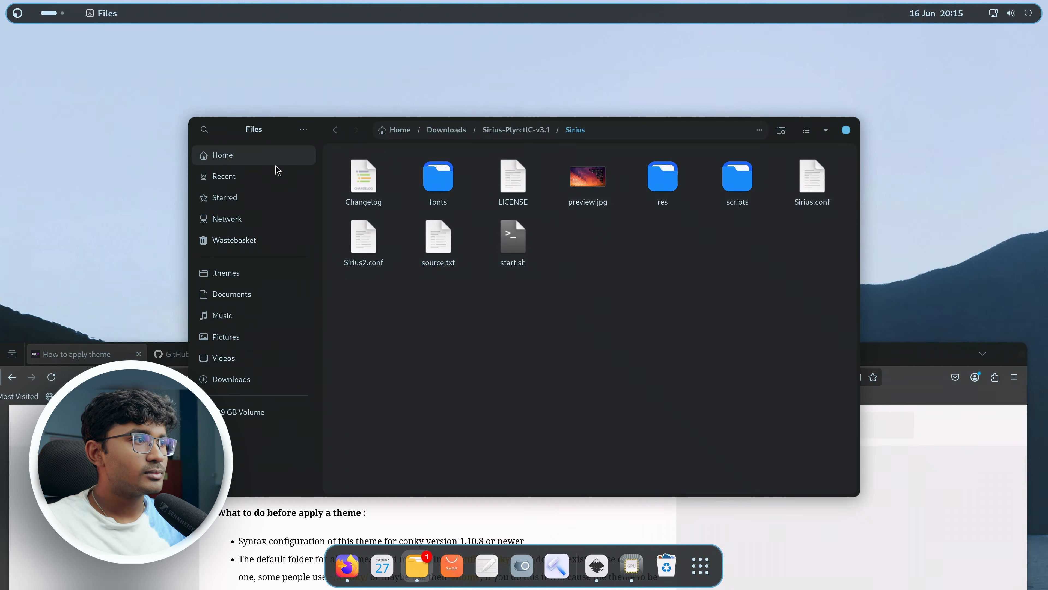
middle_click(285, 165)
click(679, 162)
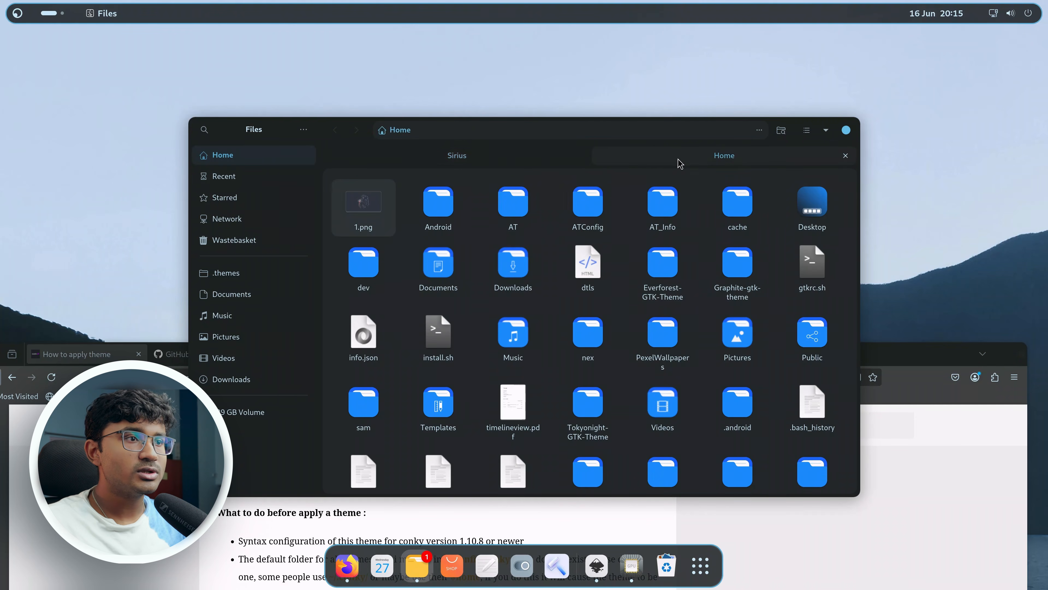
text(.config)
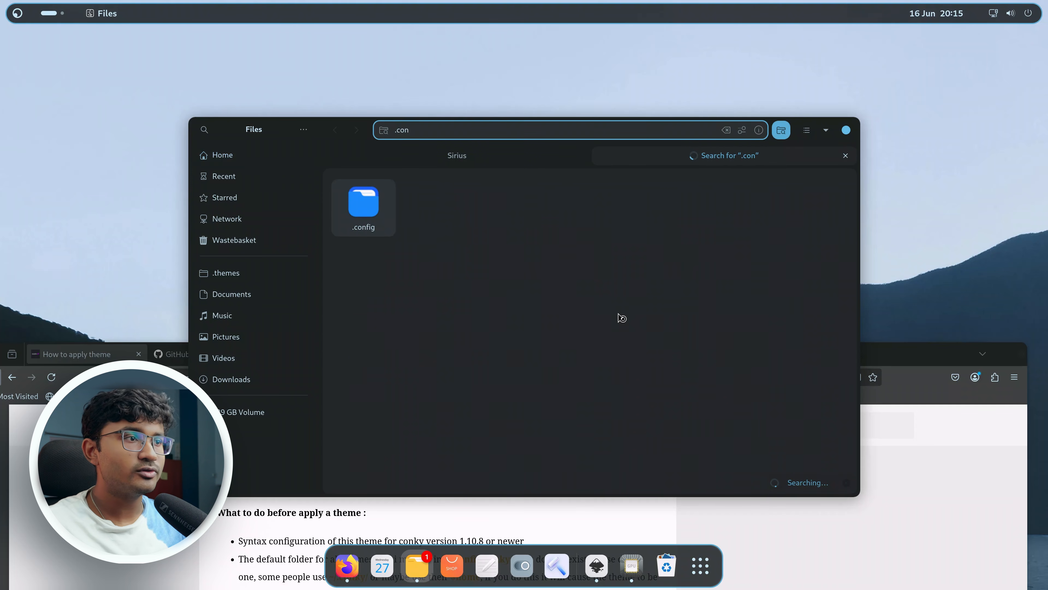
key(Return)
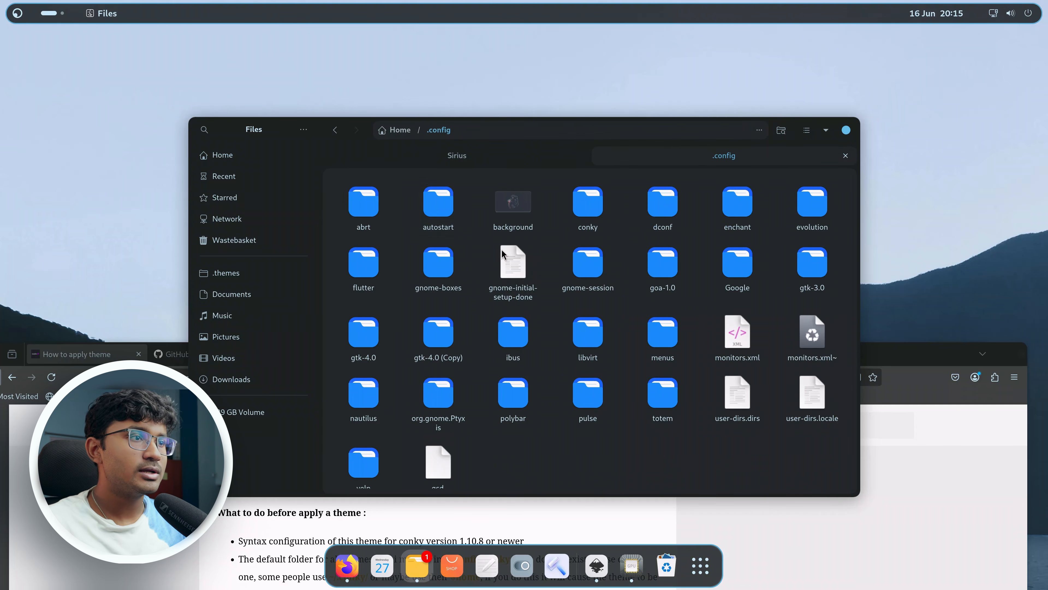
double_click(594, 216)
Delete the Sirius folder in ~/.config/conky, then undo the deletion.
drag(428, 272, 455, 195)
key(Delete)
click(512, 157)
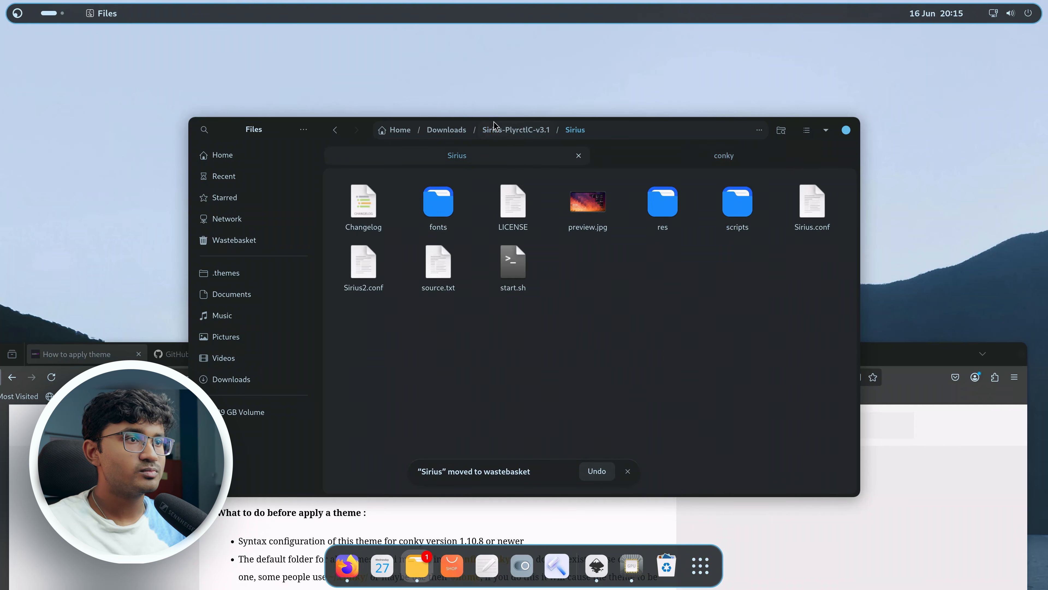
click(505, 130)
click(676, 157)
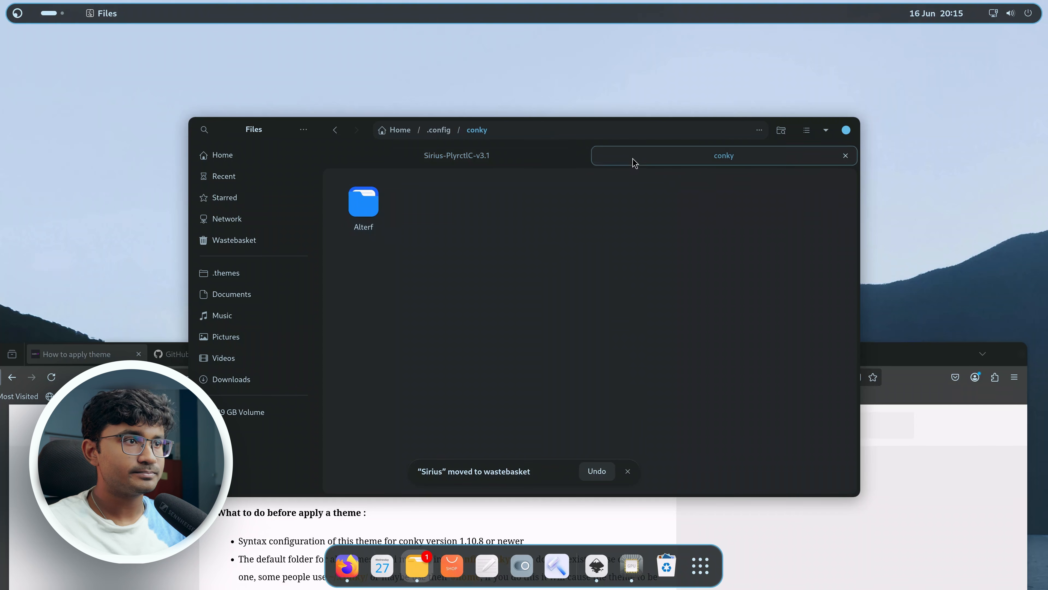
key(ctrl+z)
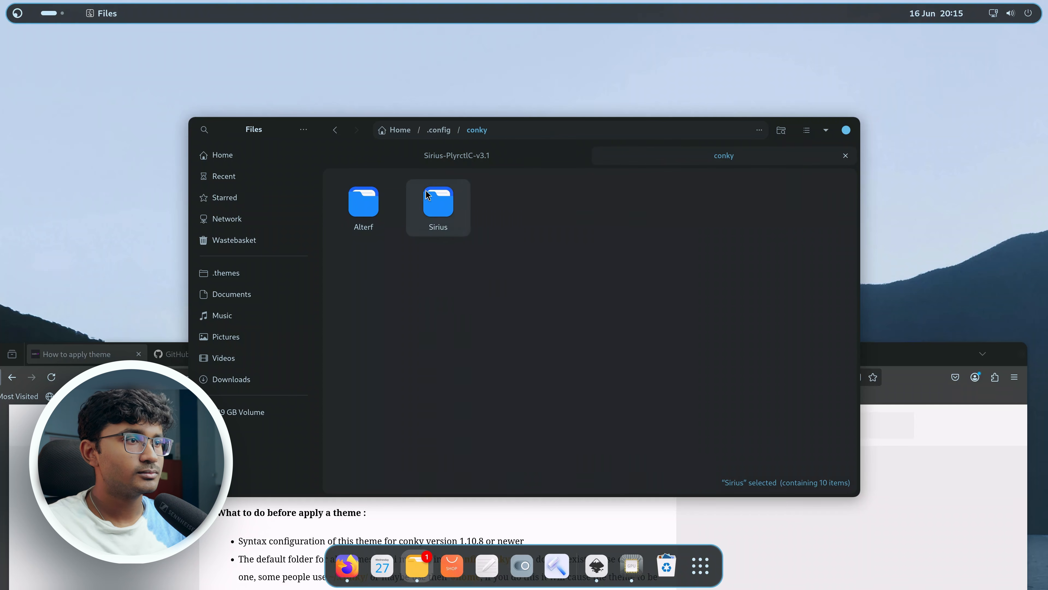
Install the feather, Material and Finlandica fonts from the Sirius theme's fonts folder.
double_click(424, 205)
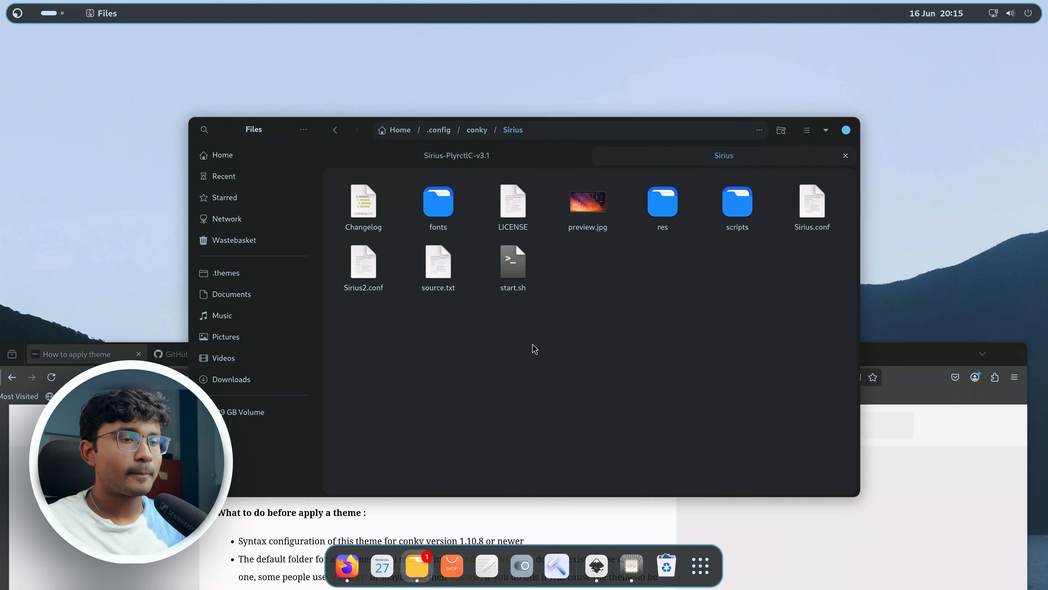
double_click(415, 223)
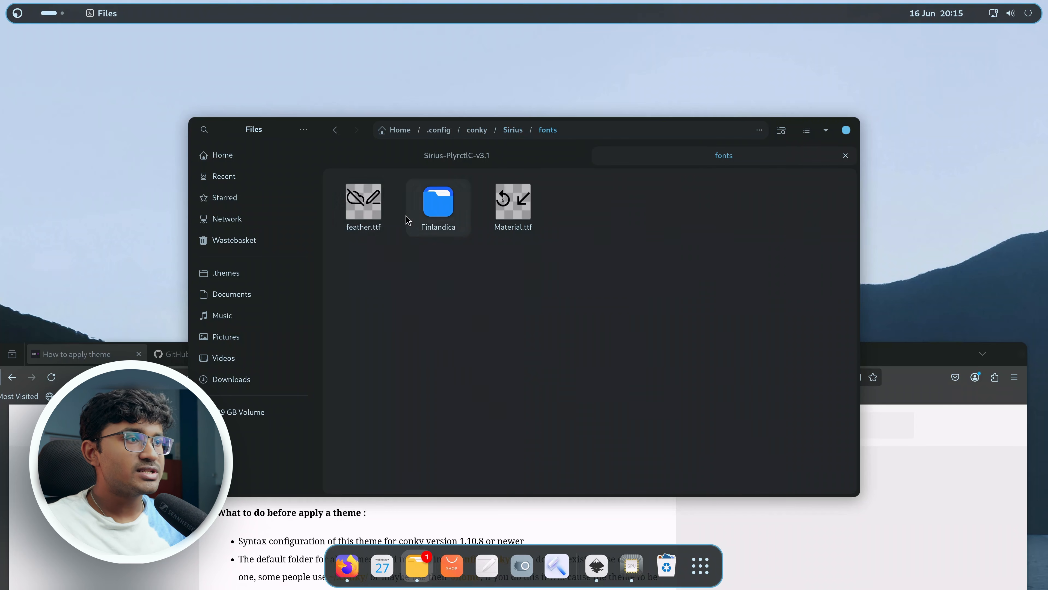
double_click(382, 220)
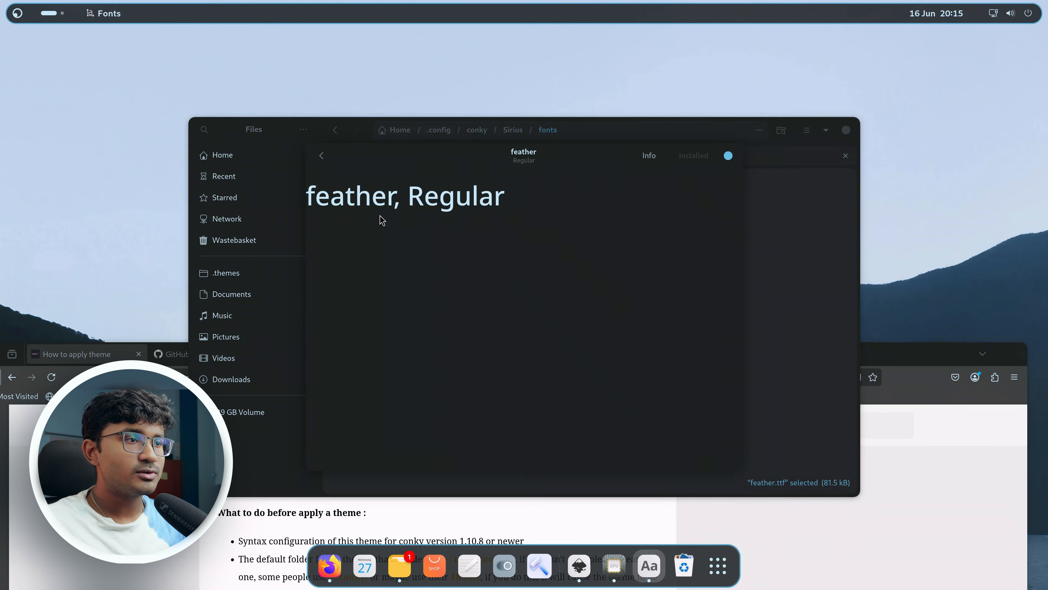
click(728, 156)
double_click(514, 206)
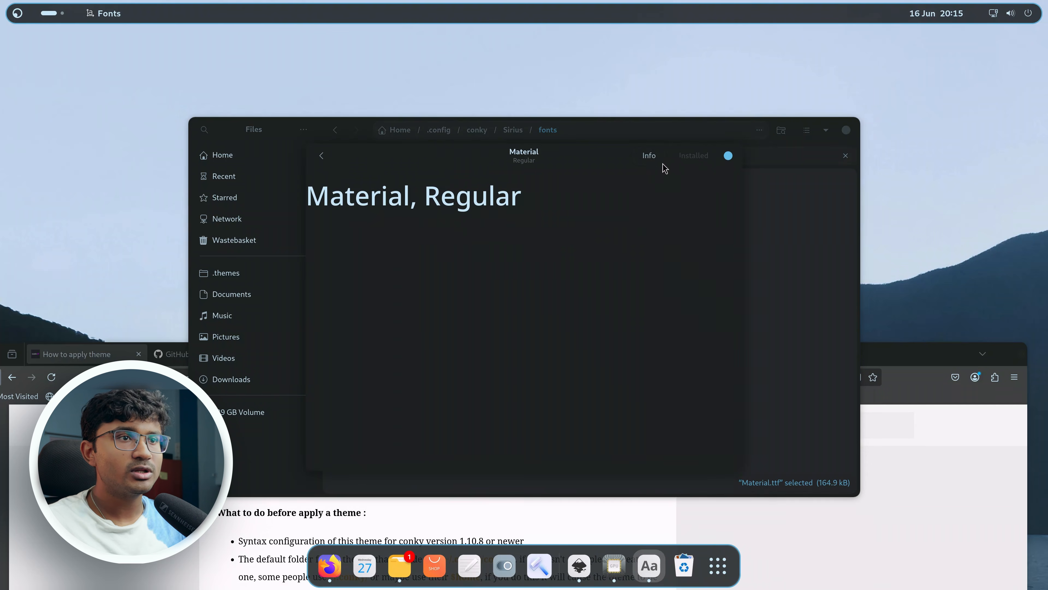
click(727, 156)
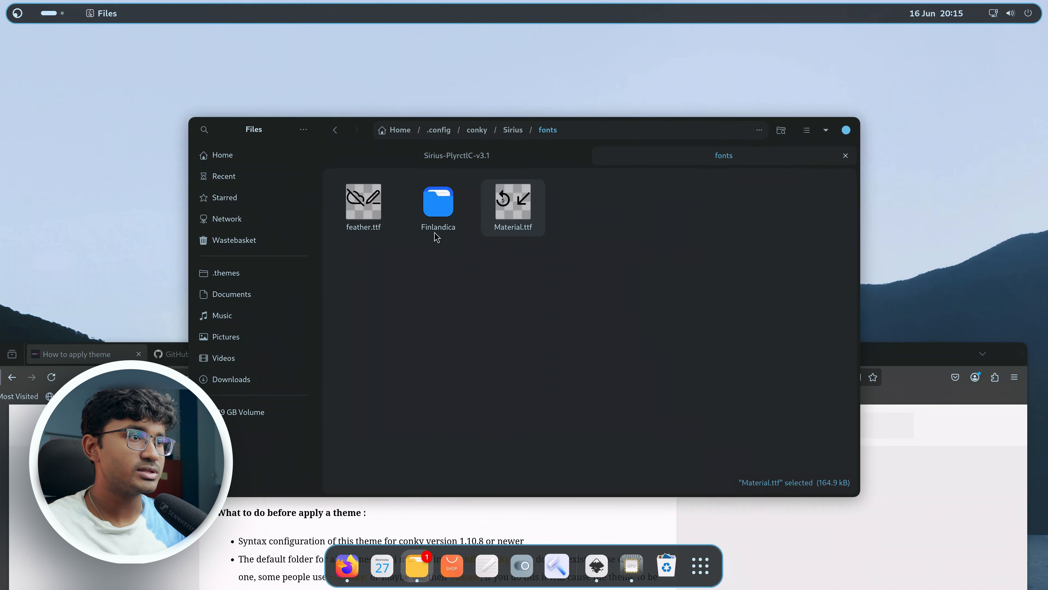
double_click(438, 215)
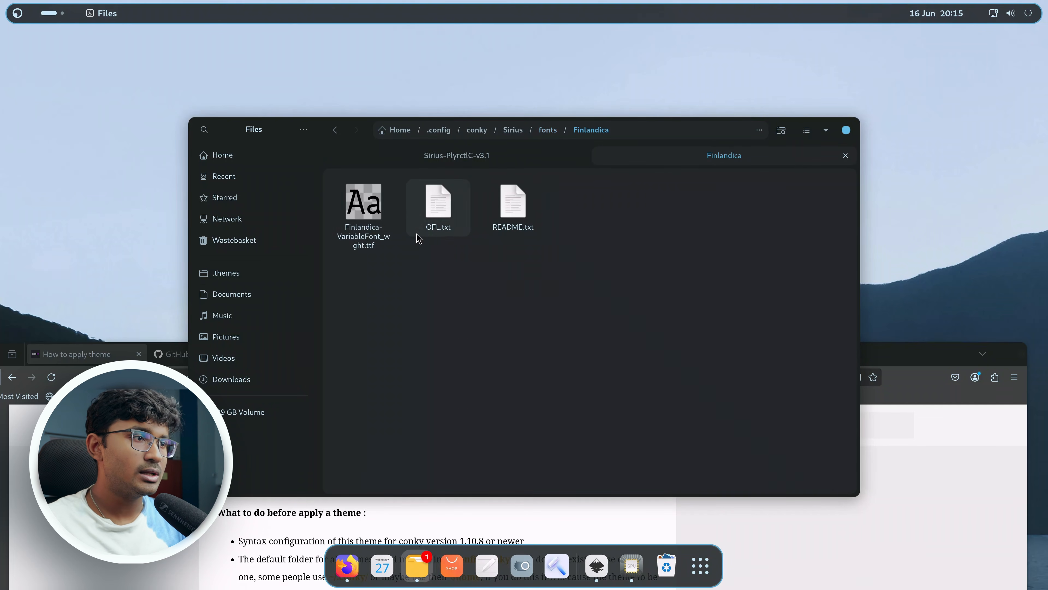
double_click(365, 227)
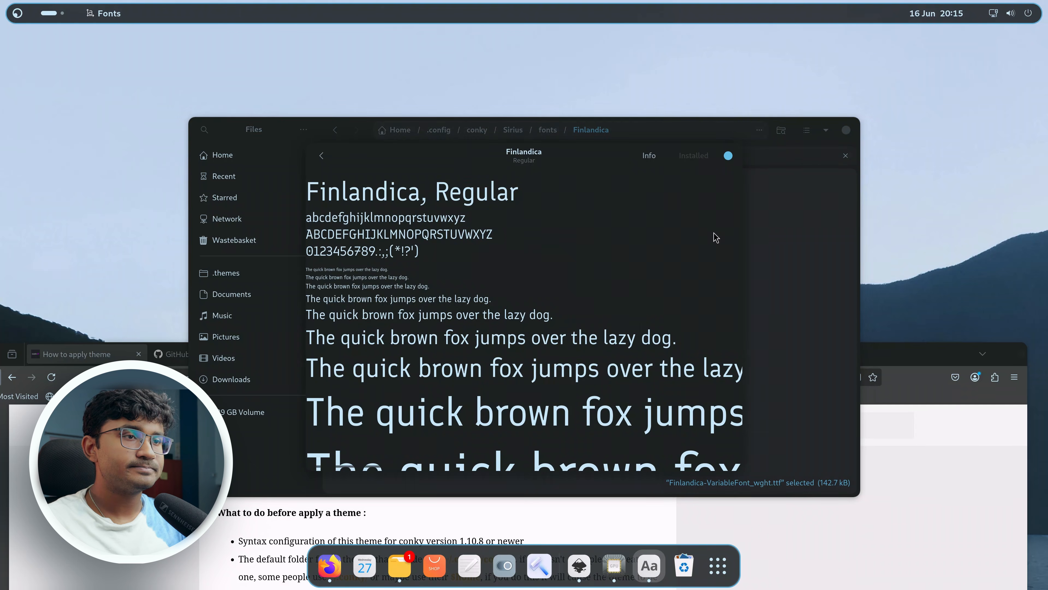
click(729, 157)
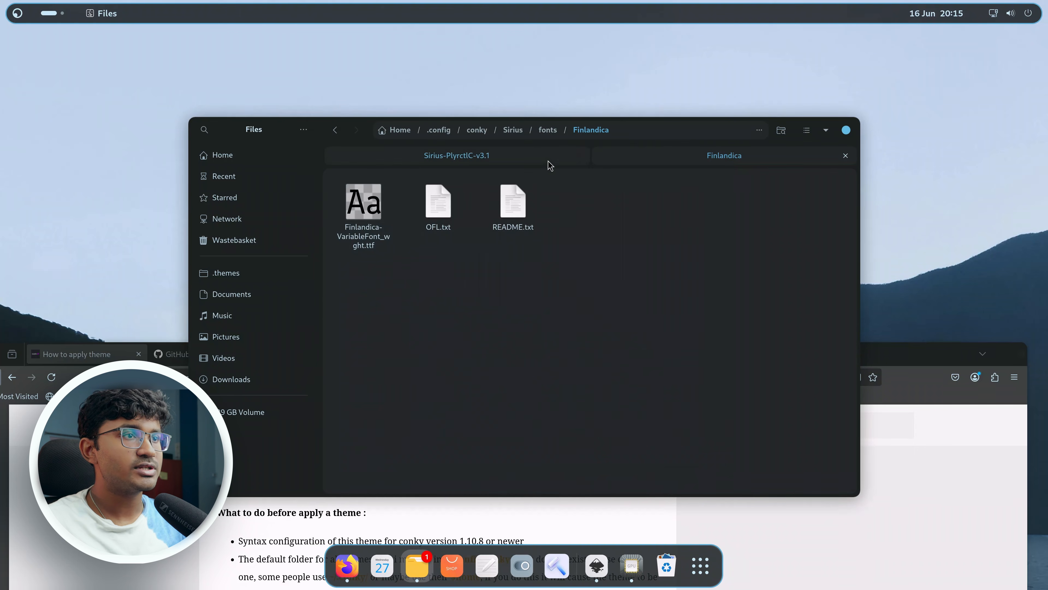
Open a terminal in the Sirius theme folder and run ./start.sh to launch the Conky theme.
click(552, 132)
click(513, 131)
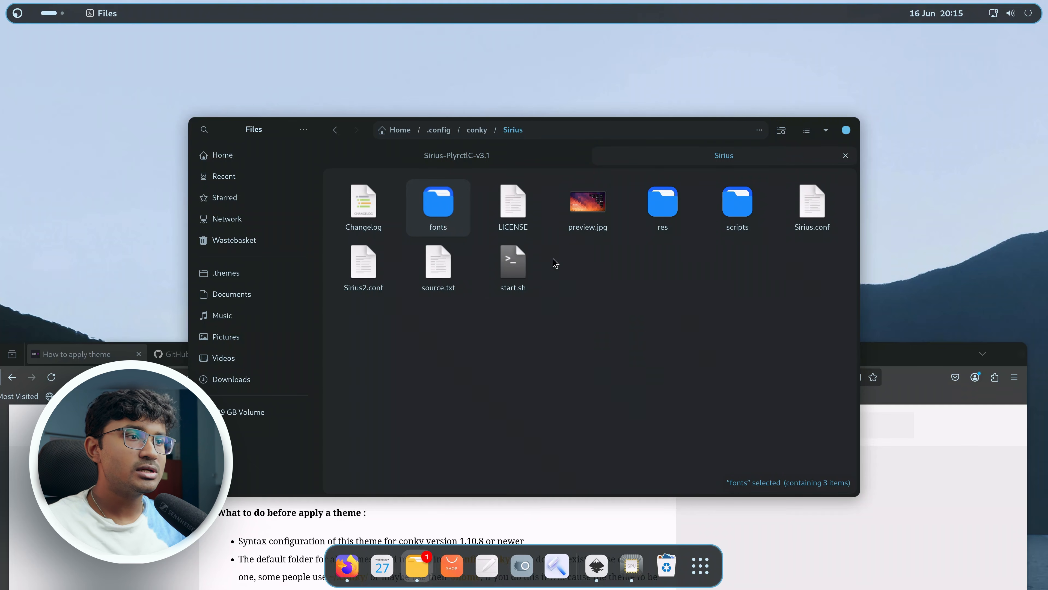
right_click(515, 346)
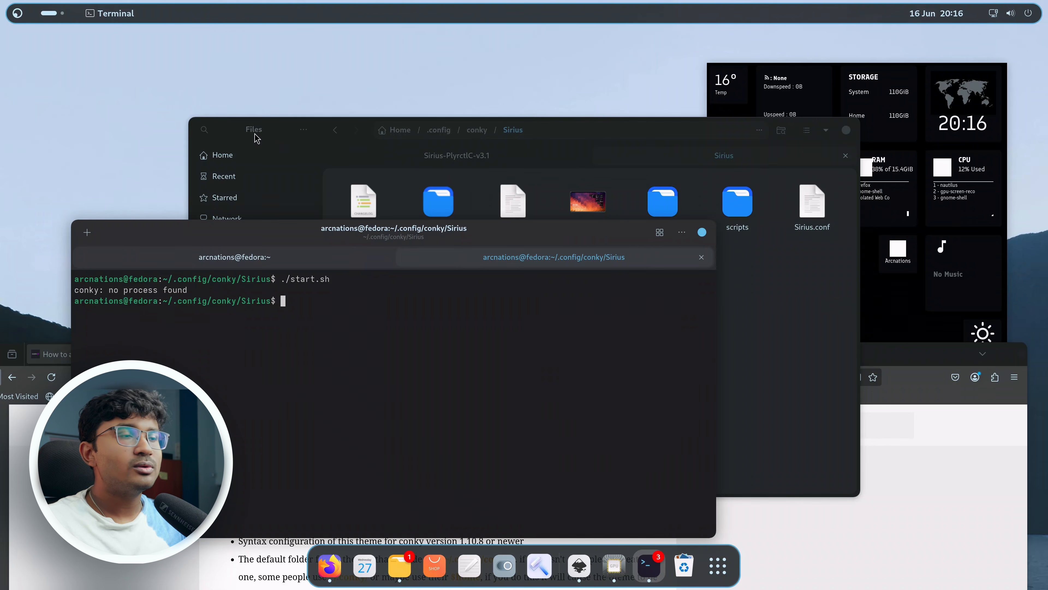
drag(254, 132, 236, 168)
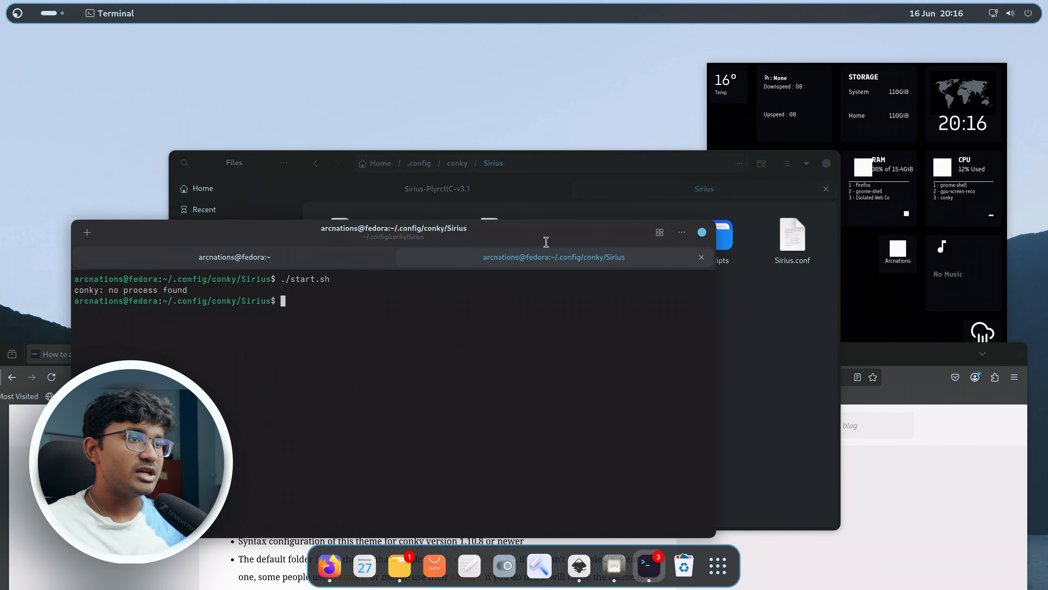
click(303, 193)
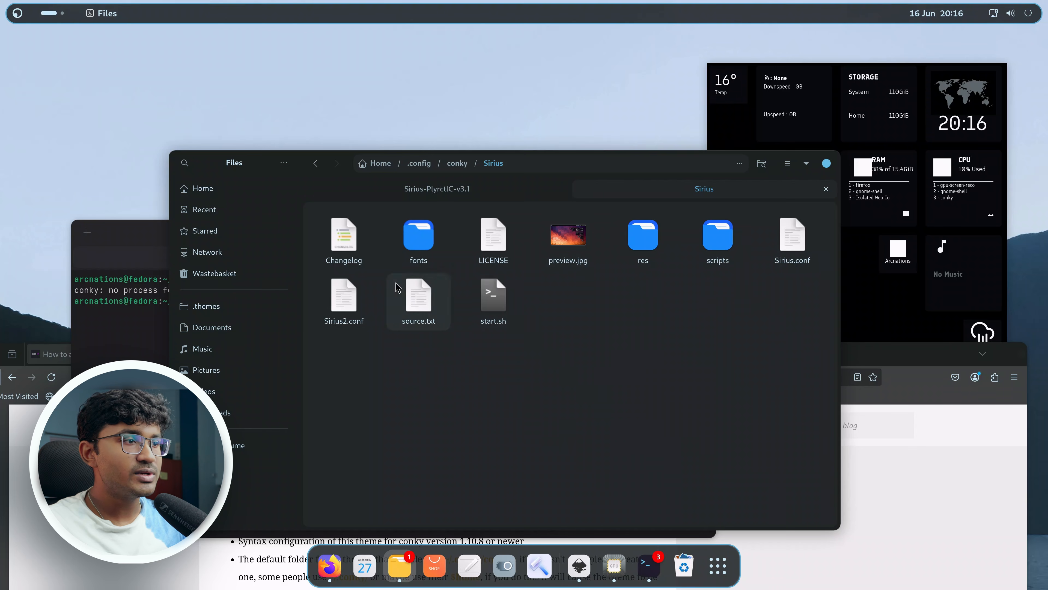
Open Sirius2.conf, set own_window_argb_visual to true, and save the file.
double_click(345, 314)
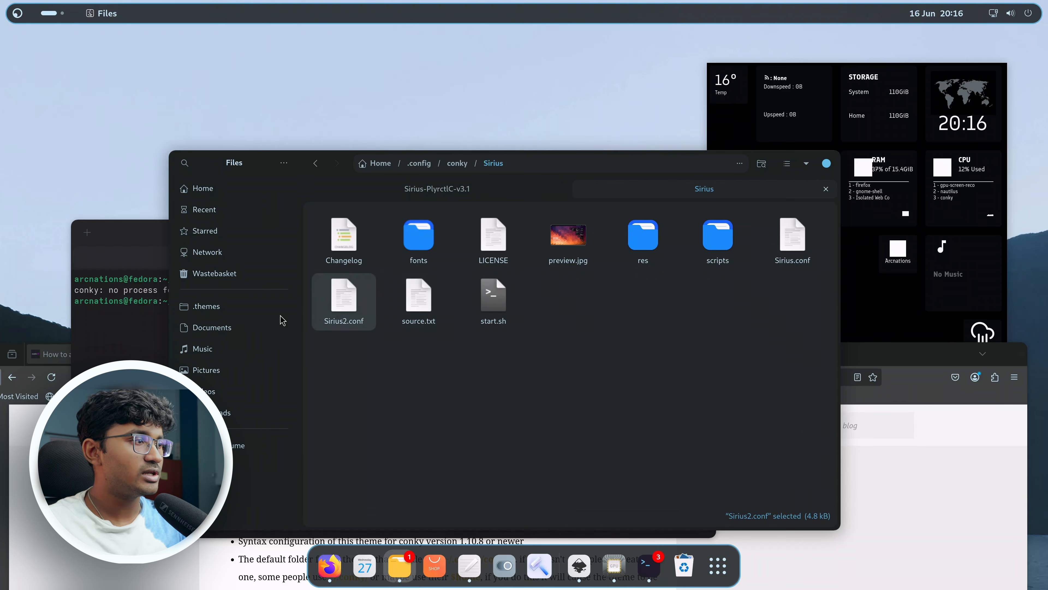
scroll(415, 347, up, 2)
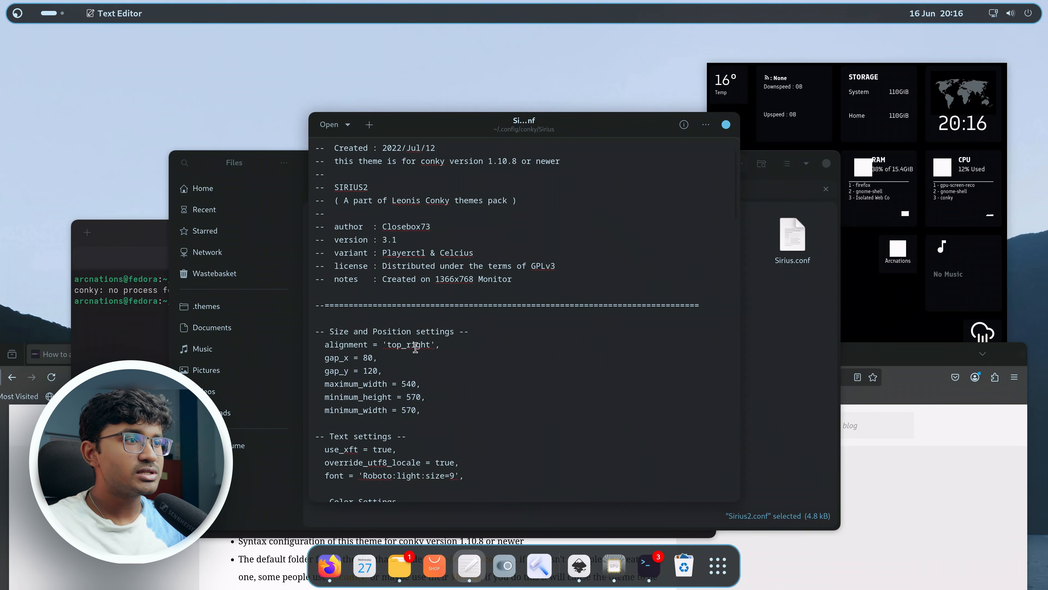
scroll(465, 375, down, 8)
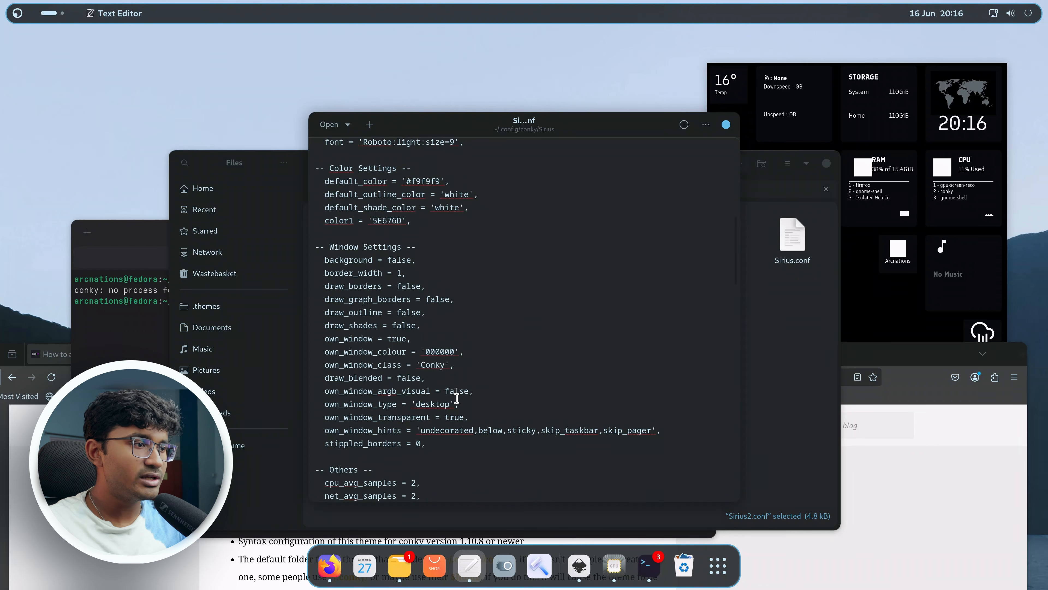
double_click(453, 390)
text(tru)
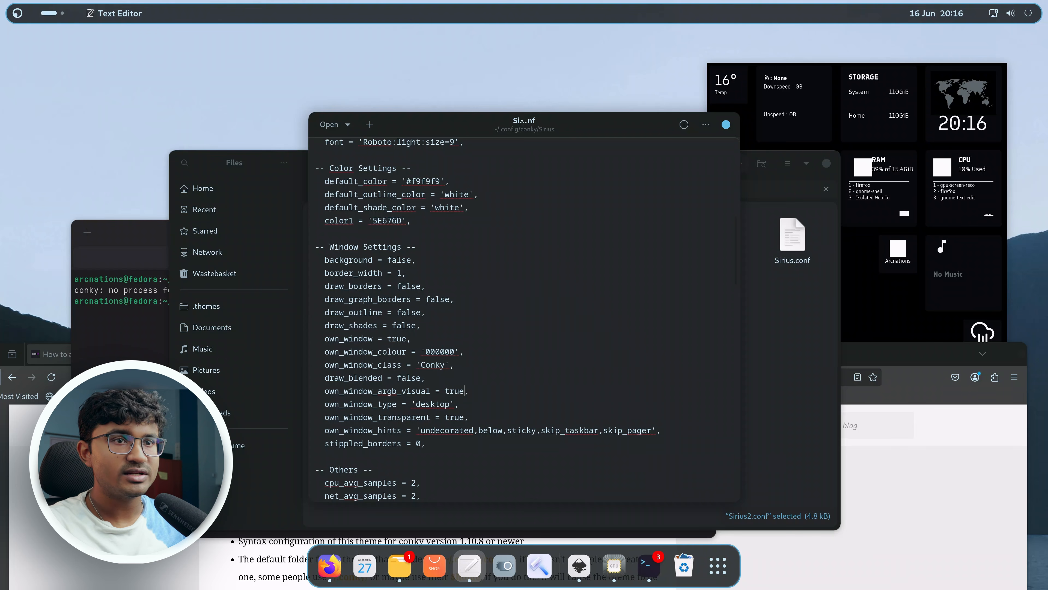
key(ctrl+s)
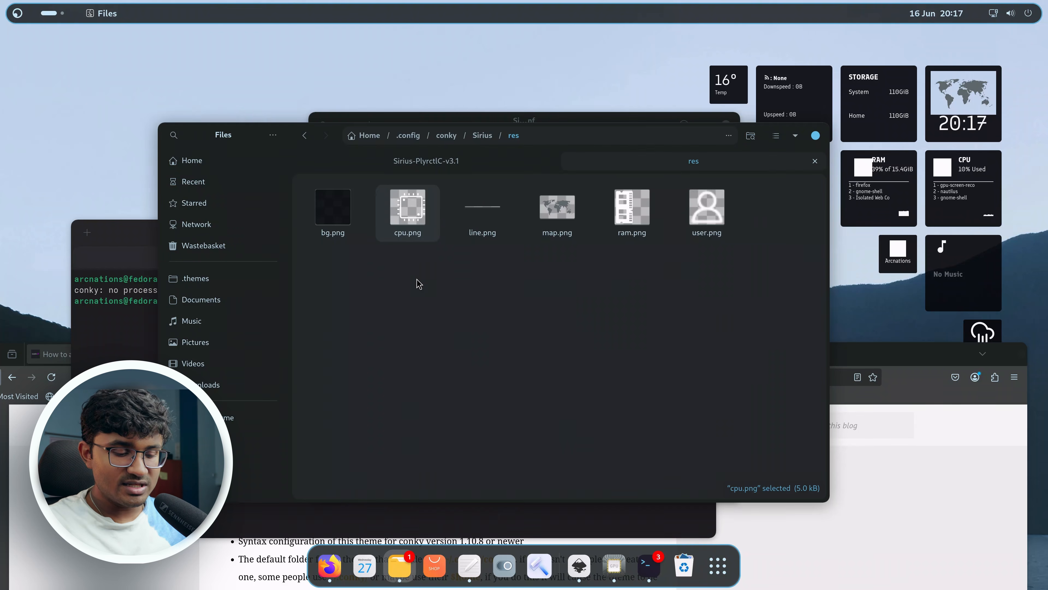
Launch Inkscape and open cpu.png from the Sirius theme's res folder.
key(super)
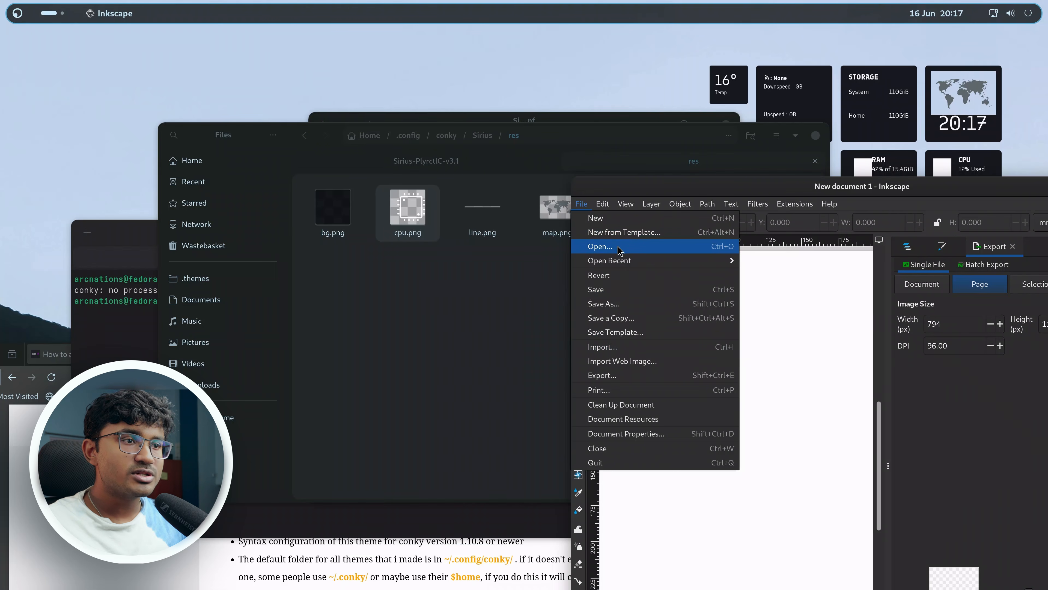
click(617, 248)
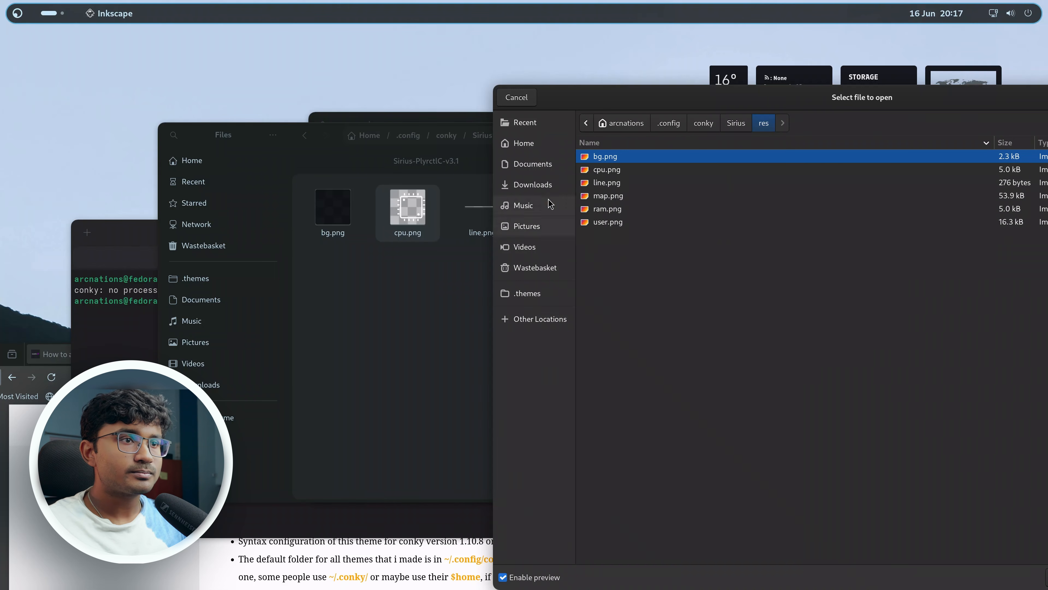
drag(760, 99, 418, 97)
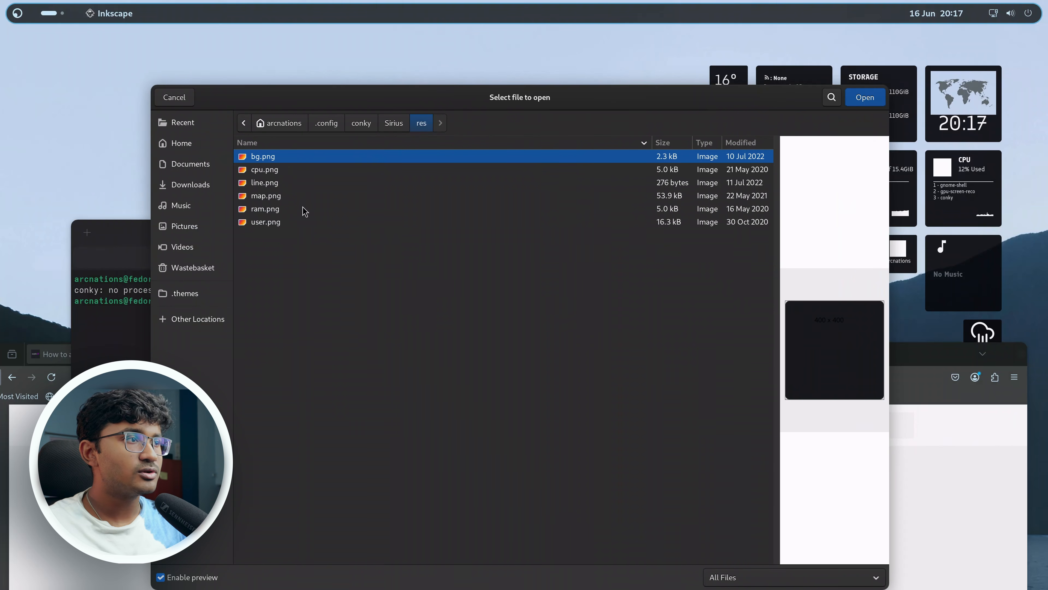
click(269, 168)
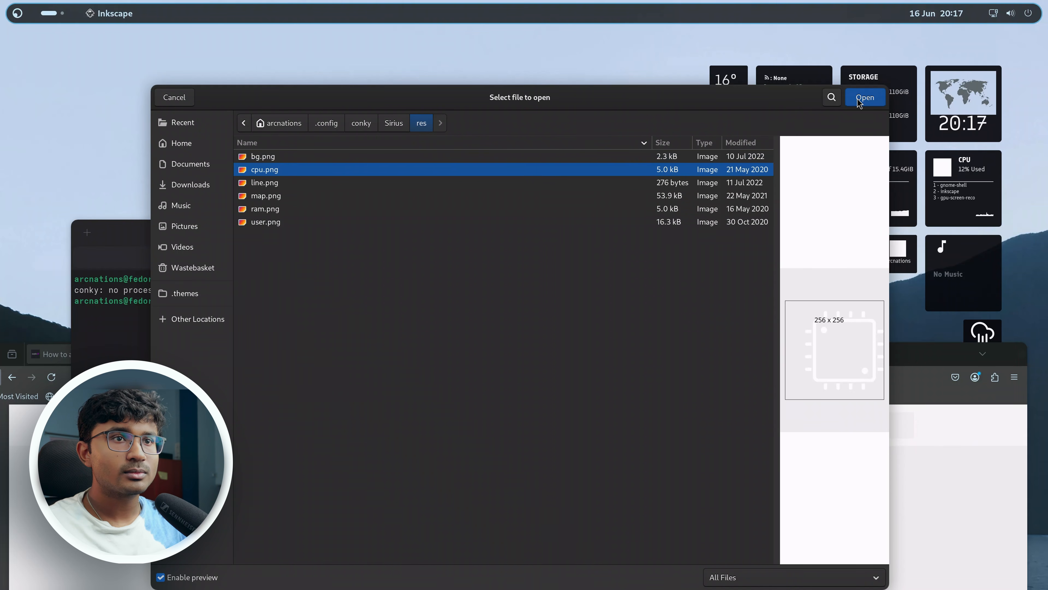
key(Return)
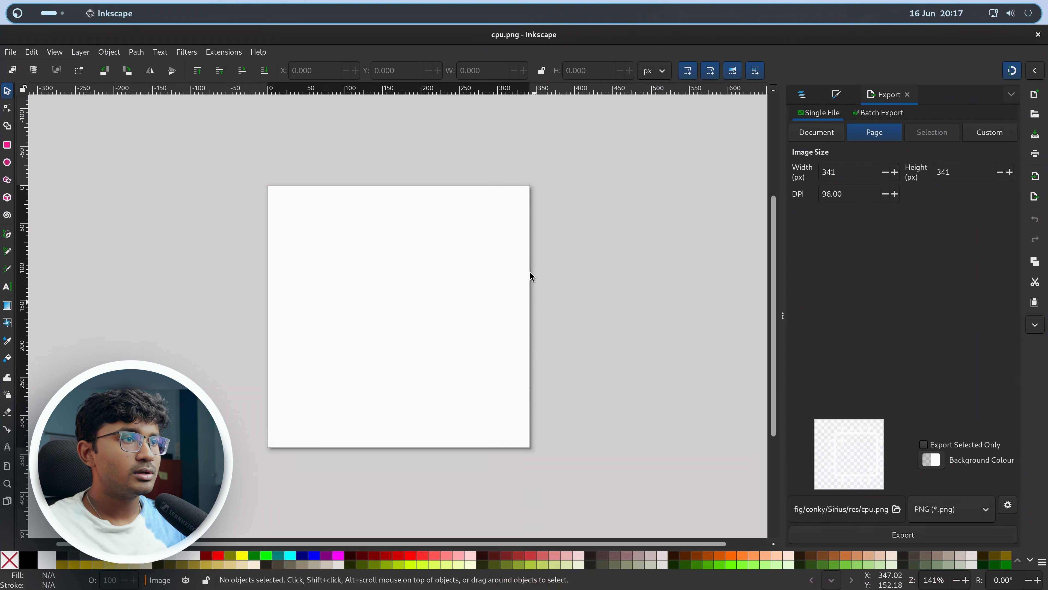
Import bg.png into the cpu document and move it beneath the CPU icon in the object list.
key(alt+Tab)
drag(326, 217, 412, 327)
click(411, 327)
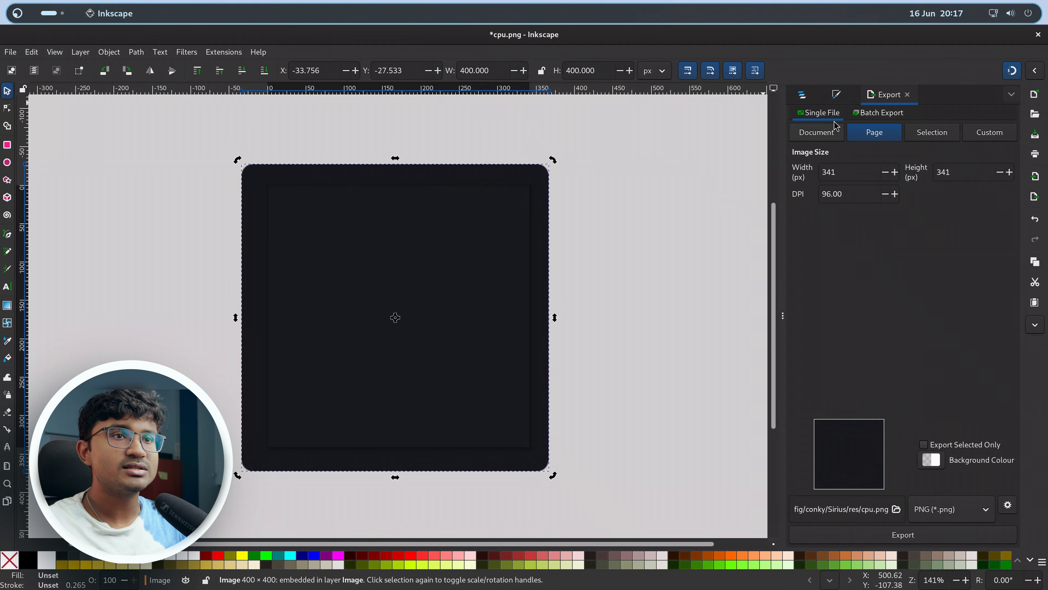
click(802, 95)
drag(838, 146, 841, 229)
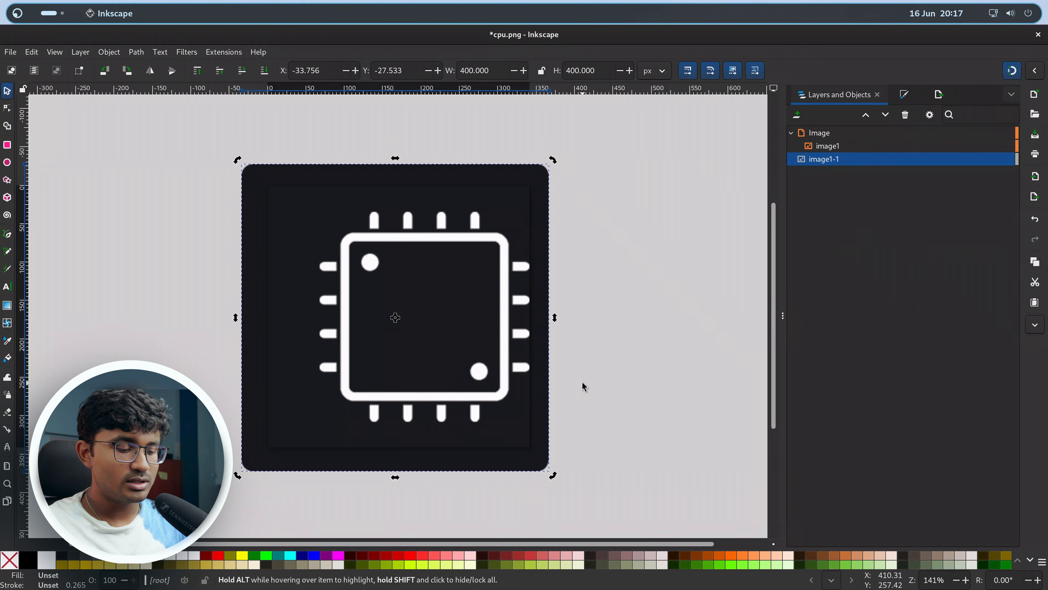
Export the page as cpu.png in the res folder, replacing the existing file.
key(ctrl+shift+e)
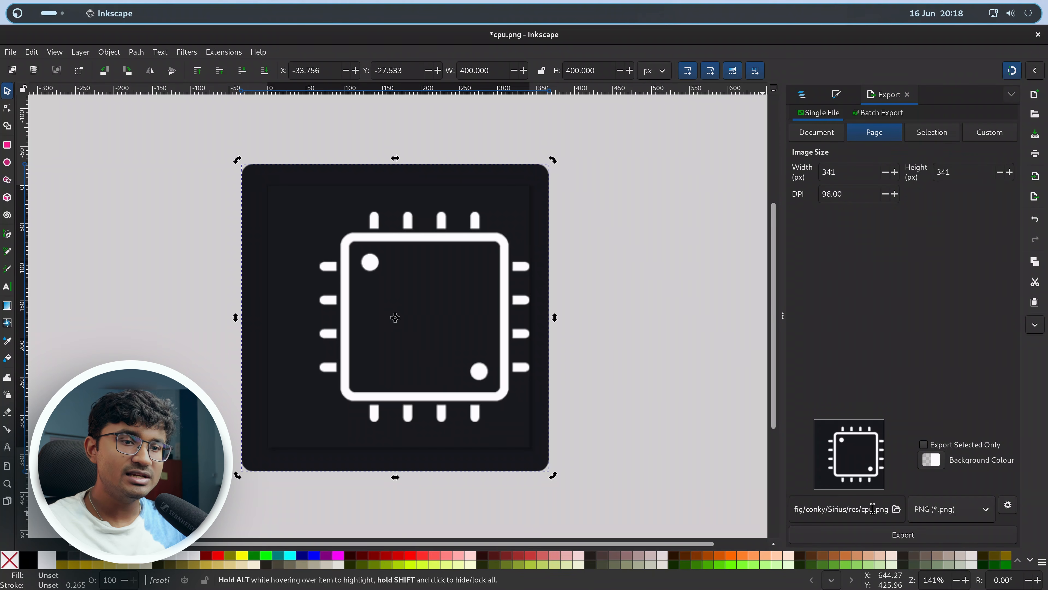
click(878, 537)
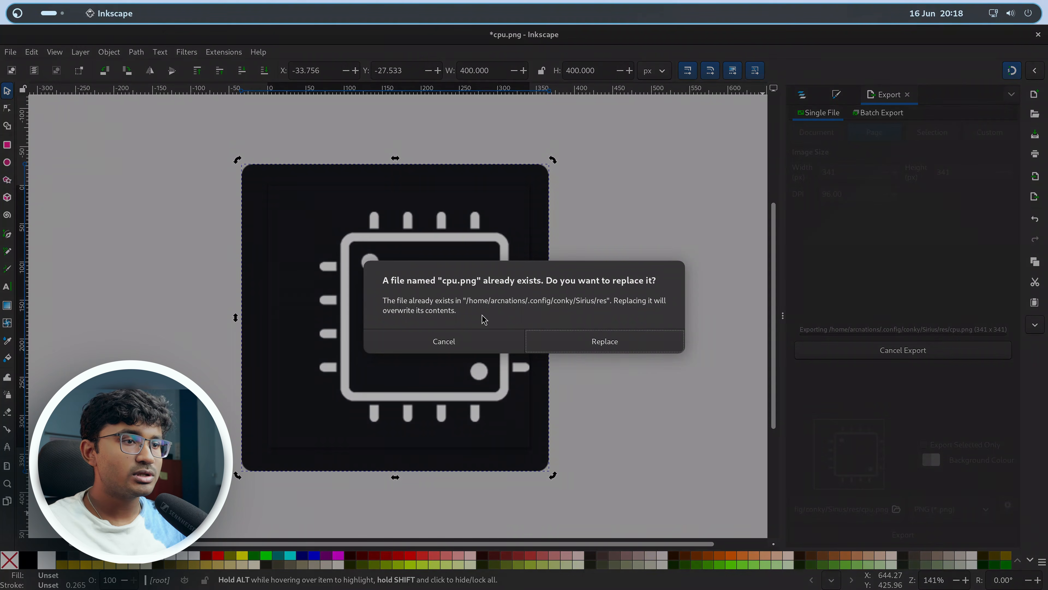
click(537, 338)
Open map.png in Inkscape and import bg.png into its document.
drag(574, 37, 547, 326)
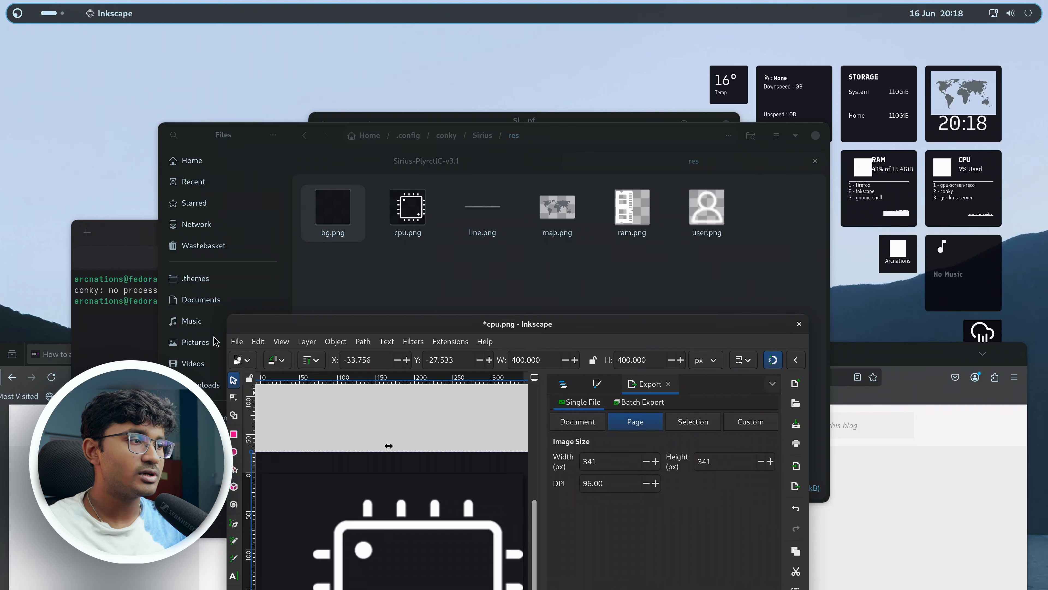
click(557, 206)
click(720, 531)
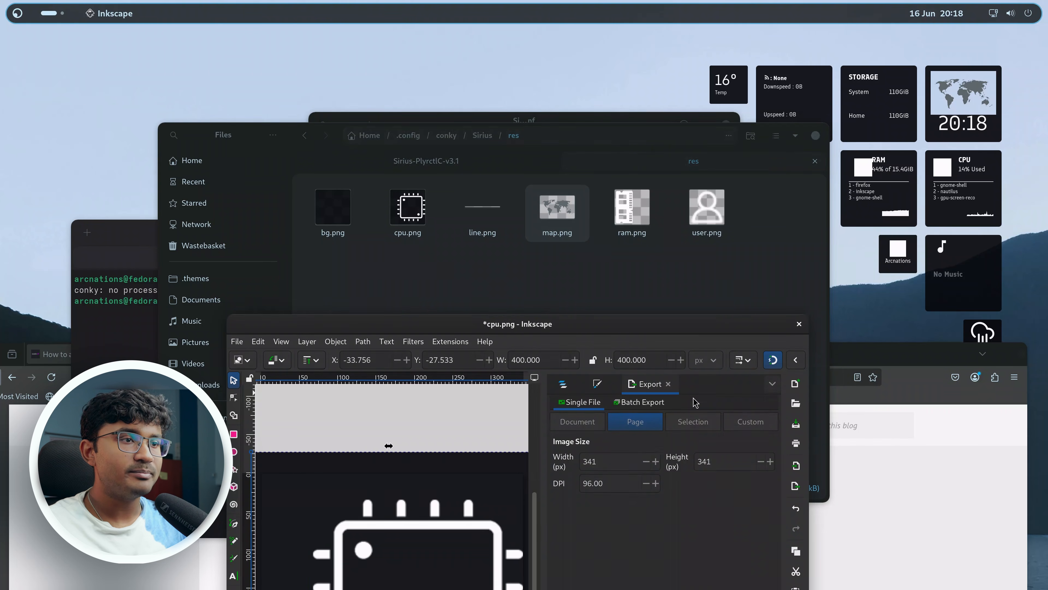
click(237, 341)
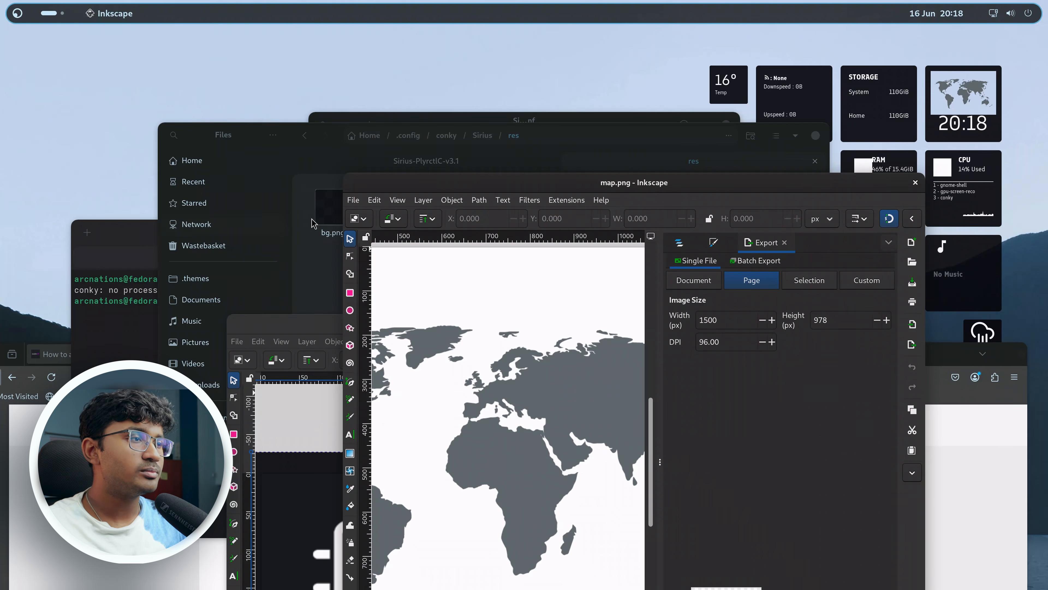
drag(332, 207, 531, 522)
click(531, 523)
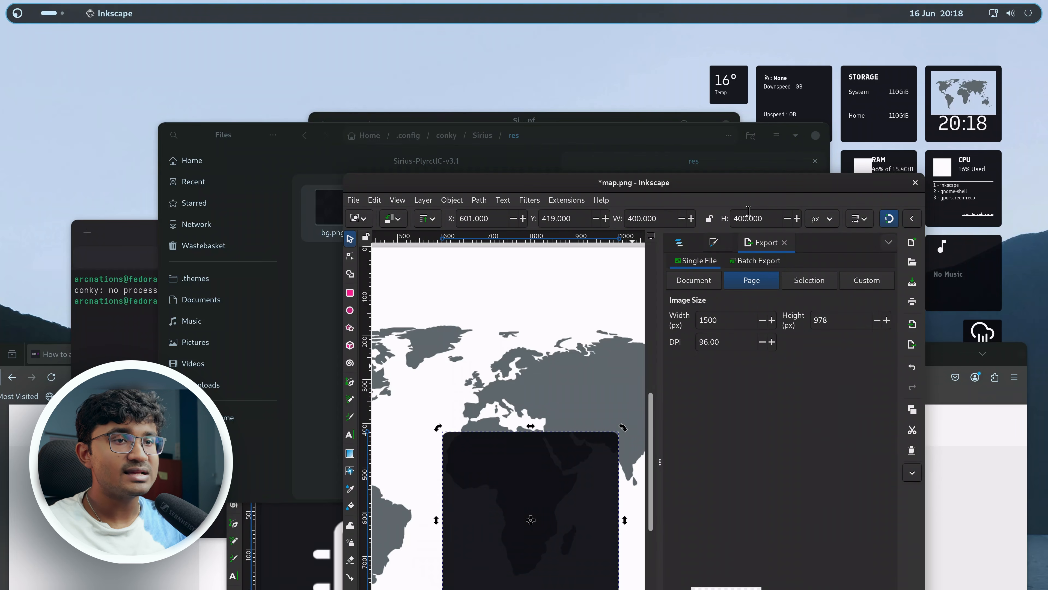
Scale the background image to about 1866 × 1278 px over the map and move it beneath the map.
double_click(778, 187)
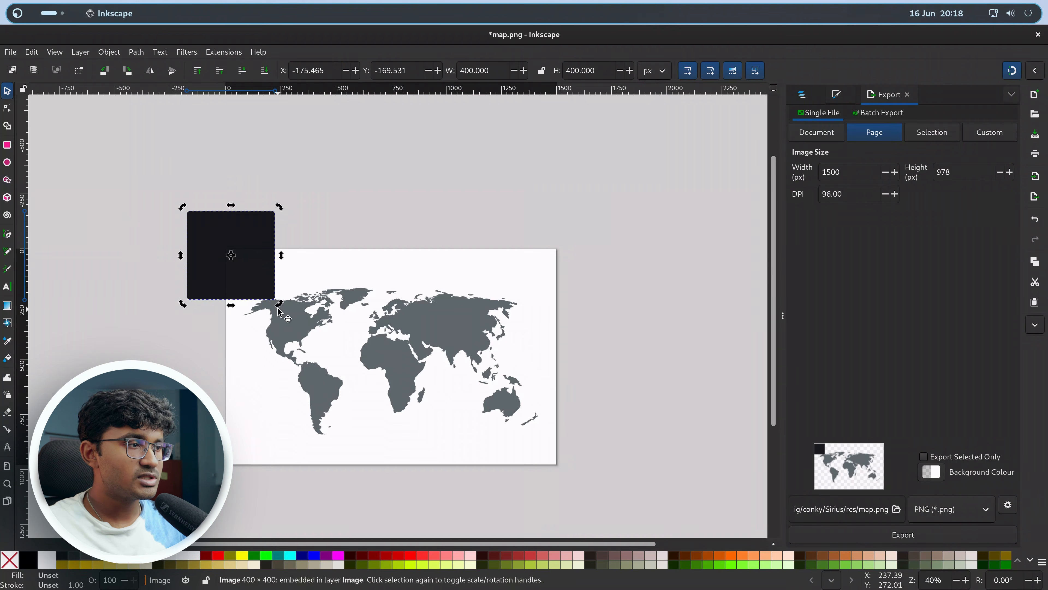
drag(279, 304, 602, 502)
click(799, 99)
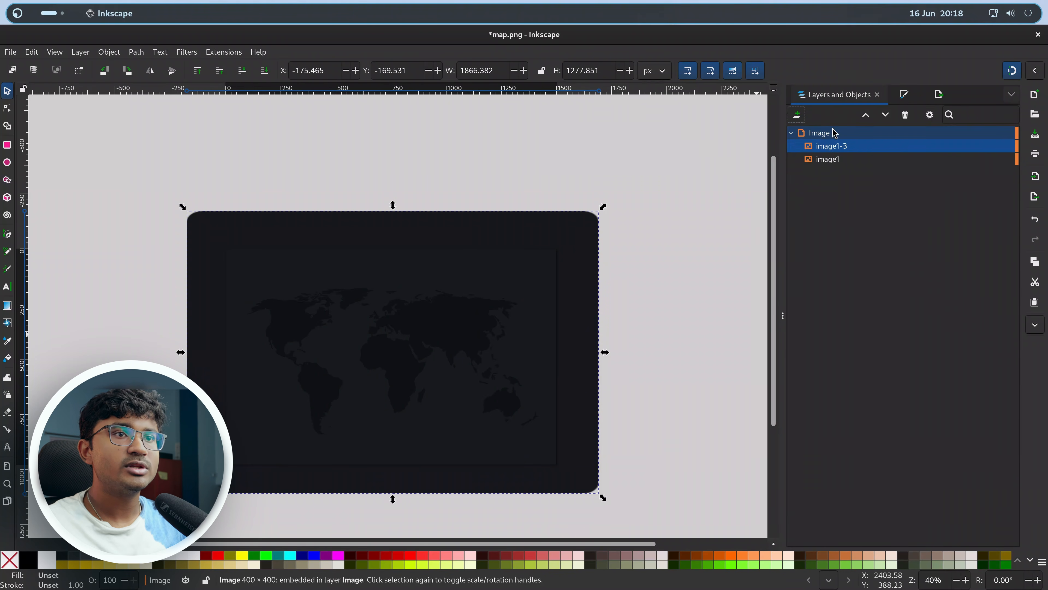
drag(835, 149, 840, 188)
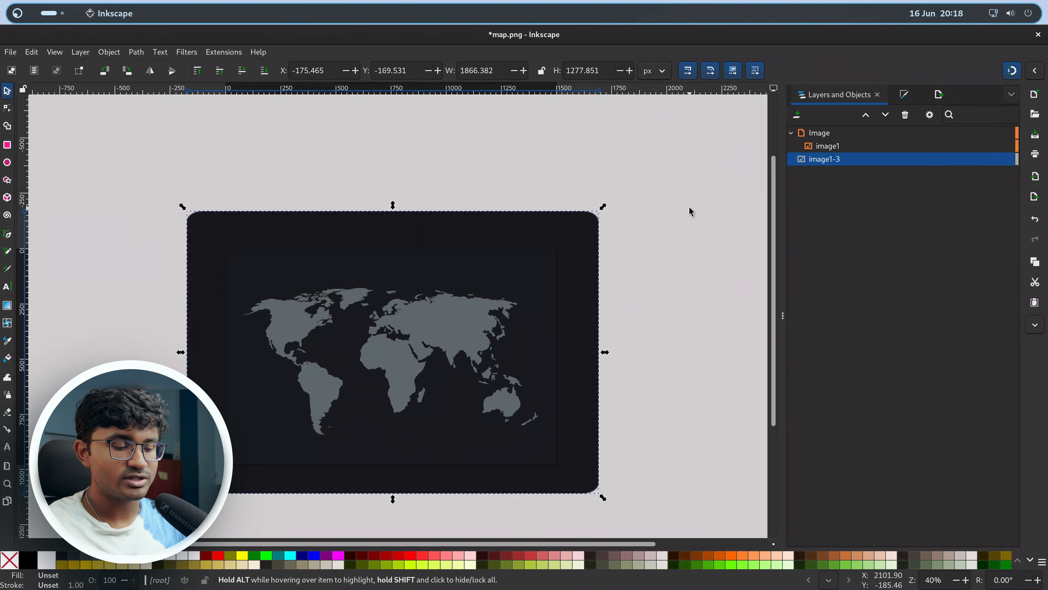
Export the page as map.png in the res folder, replacing the existing file.
key(ctrl+shift+e)
click(906, 539)
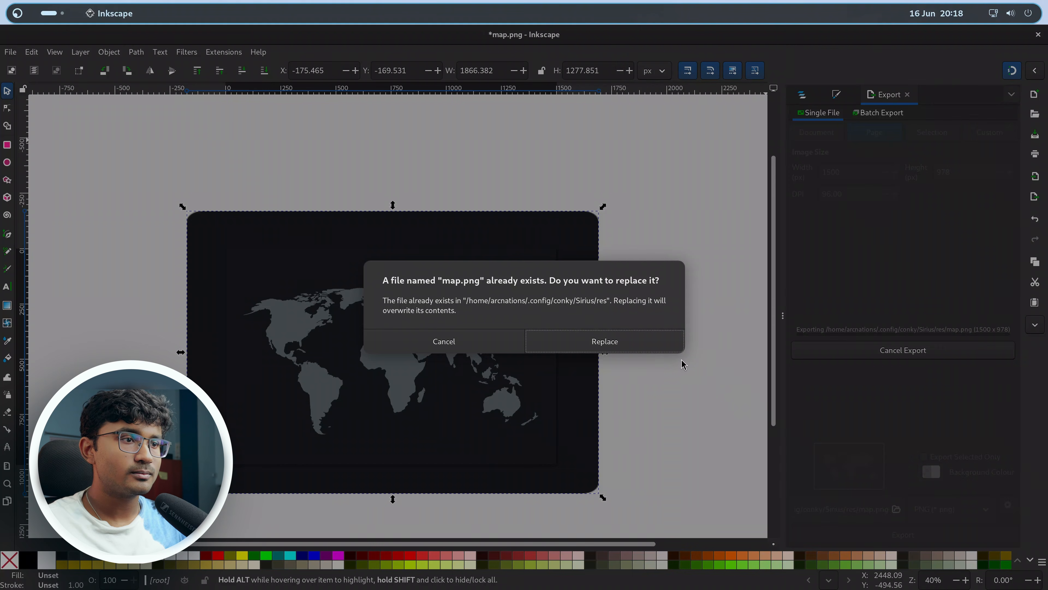
click(613, 351)
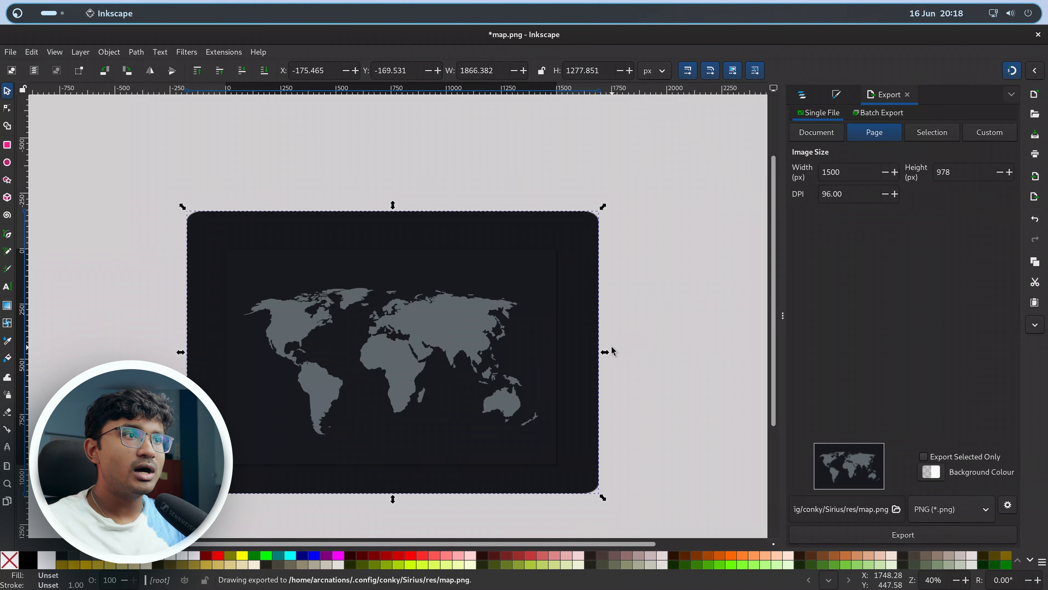
Close the map.png window without saving the document.
double_click(557, 41)
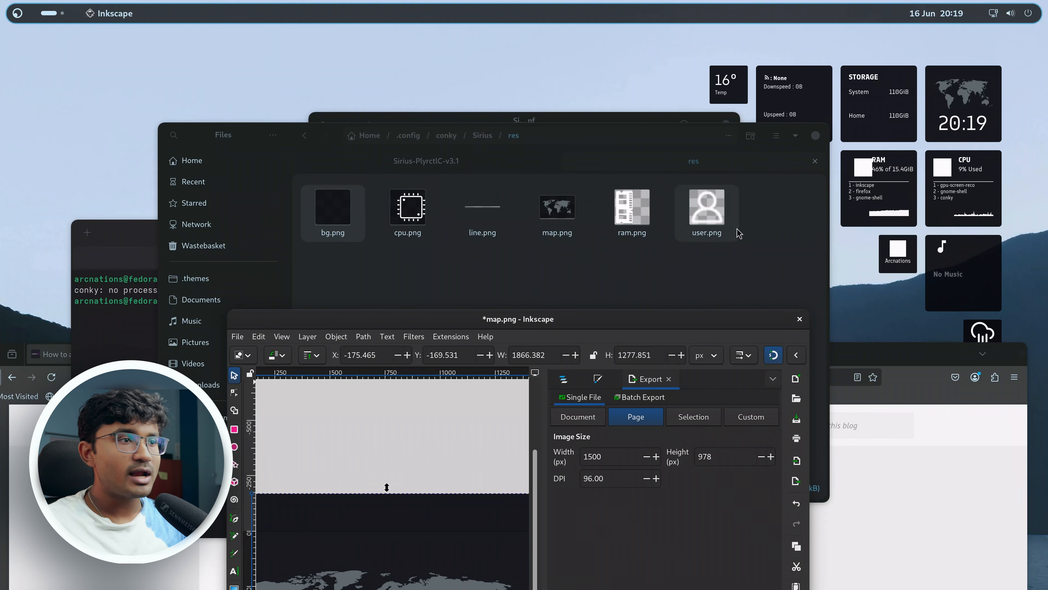
click(799, 319)
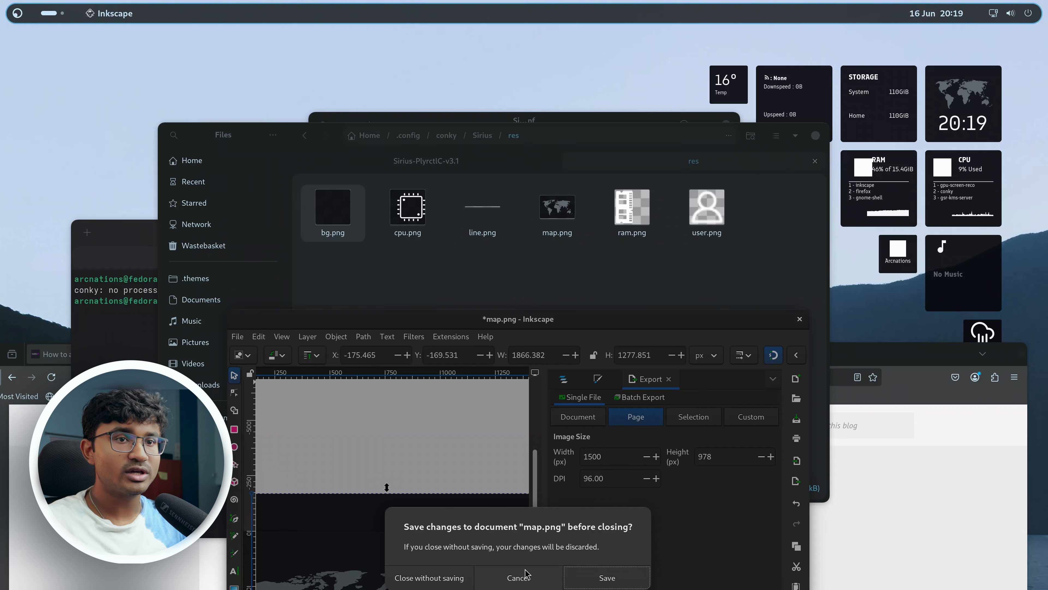
click(454, 578)
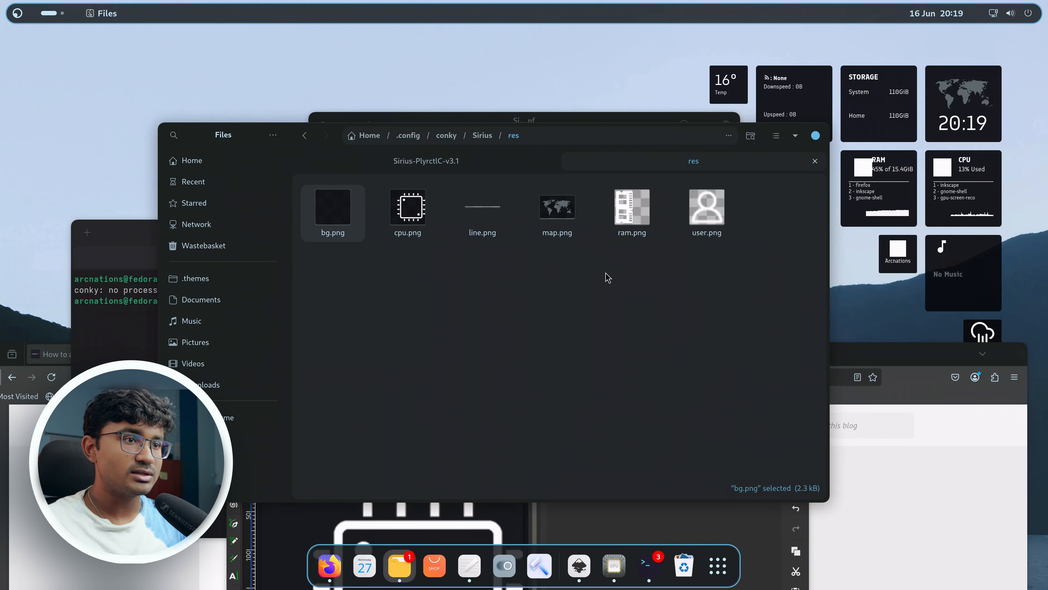
Open ram.png from the res folder in Inkscape.
click(613, 276)
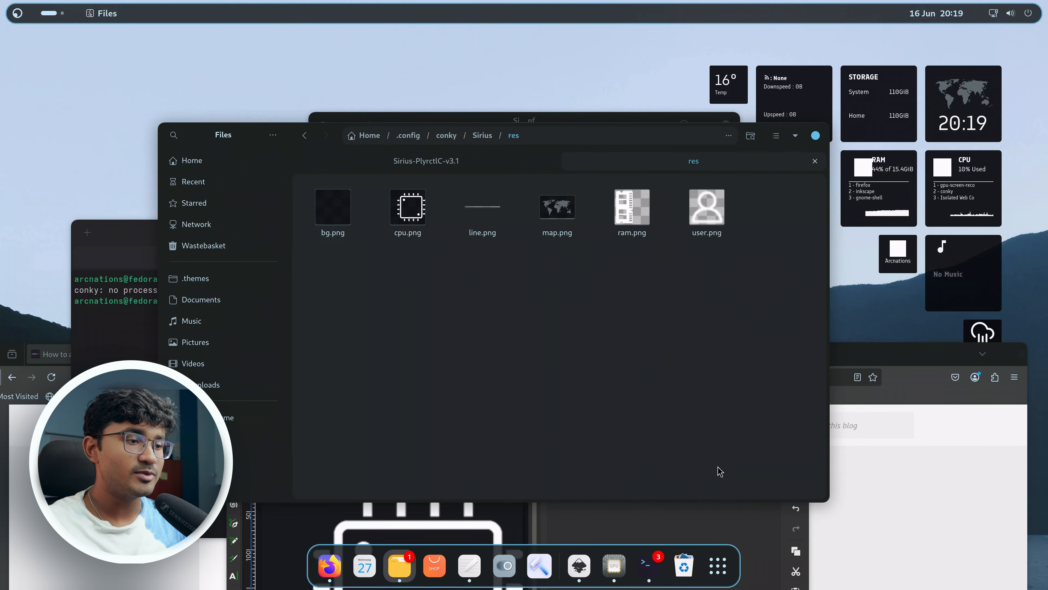
click(762, 534)
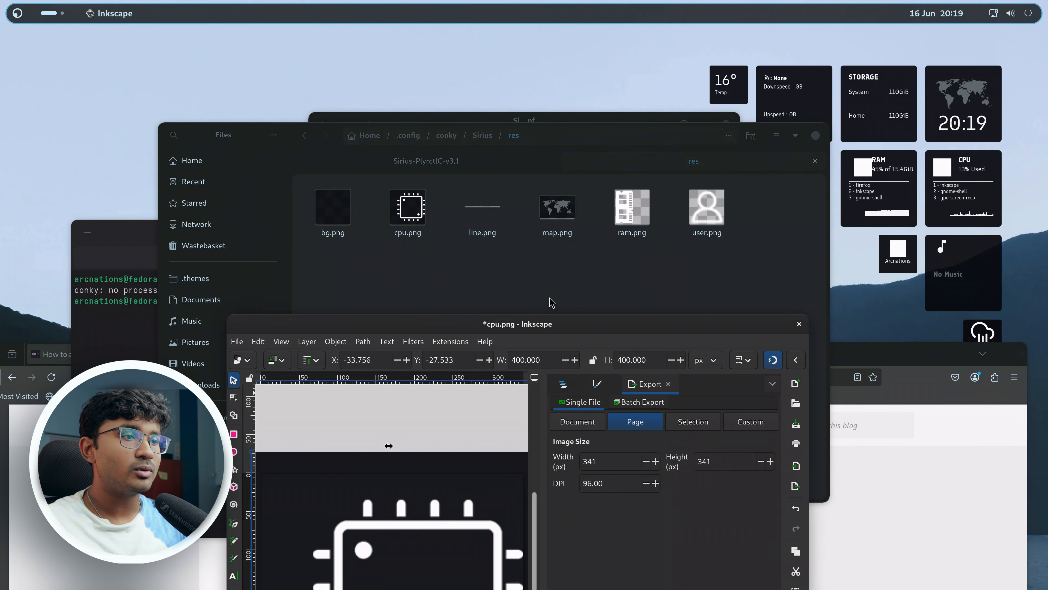
drag(538, 327, 562, 310)
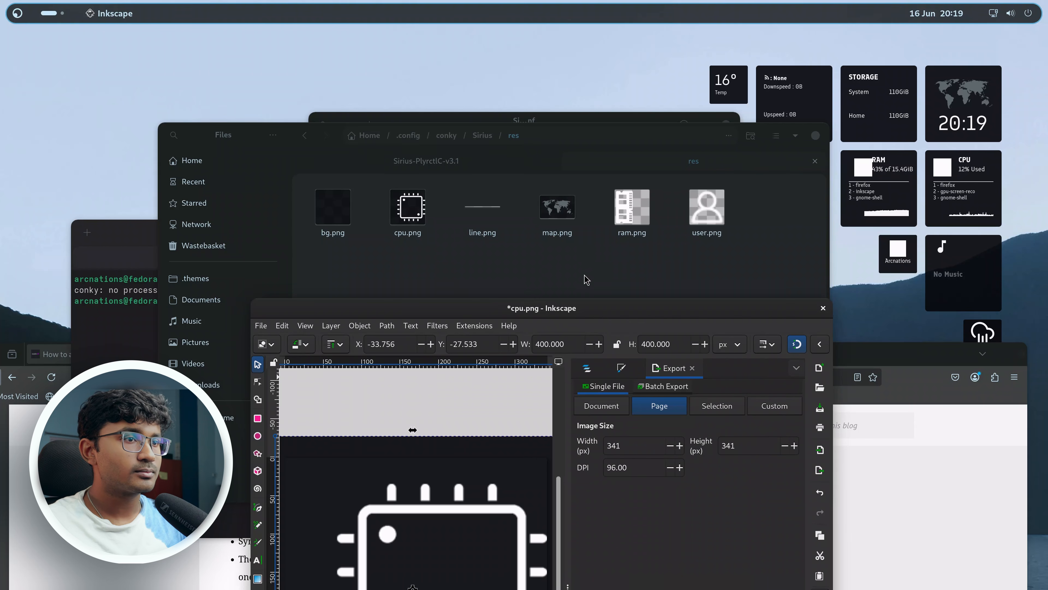
click(260, 325)
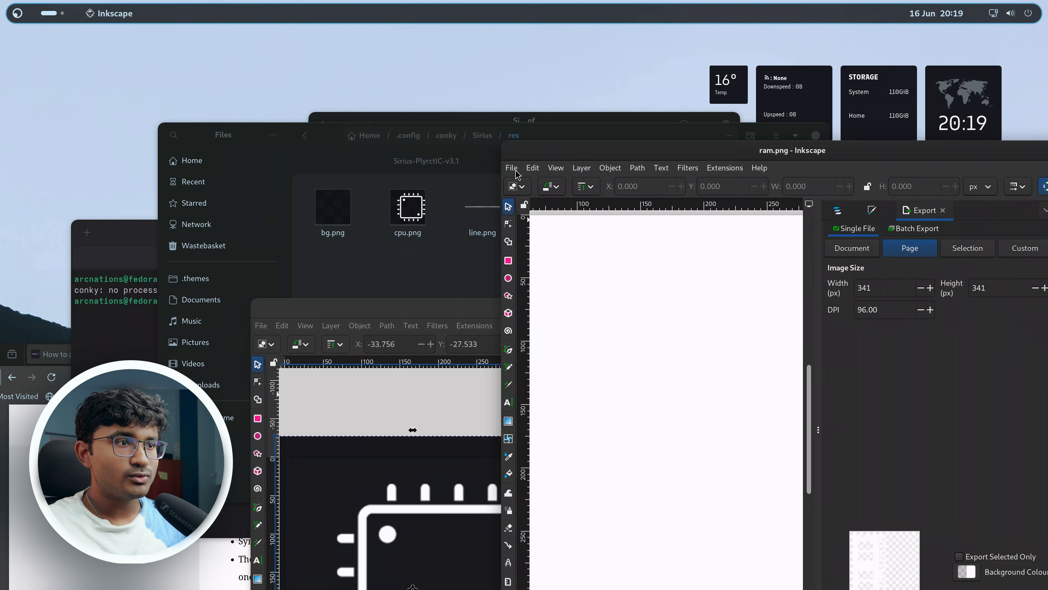
Import bg.png into the ram document and move it beneath the RAM icon in the object list.
click(515, 171)
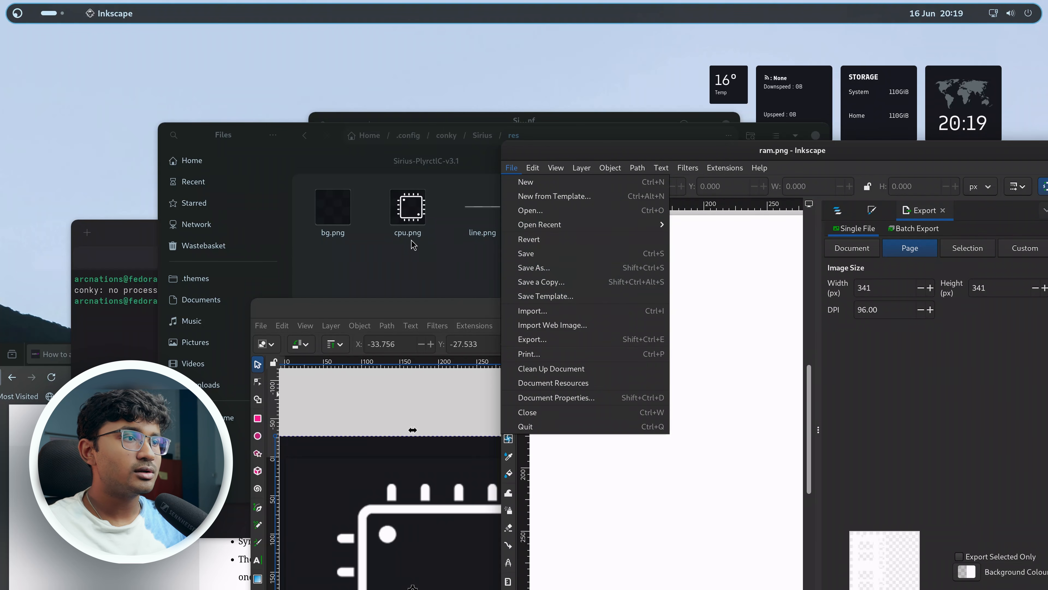
click(424, 274)
drag(347, 208, 754, 533)
click(807, 102)
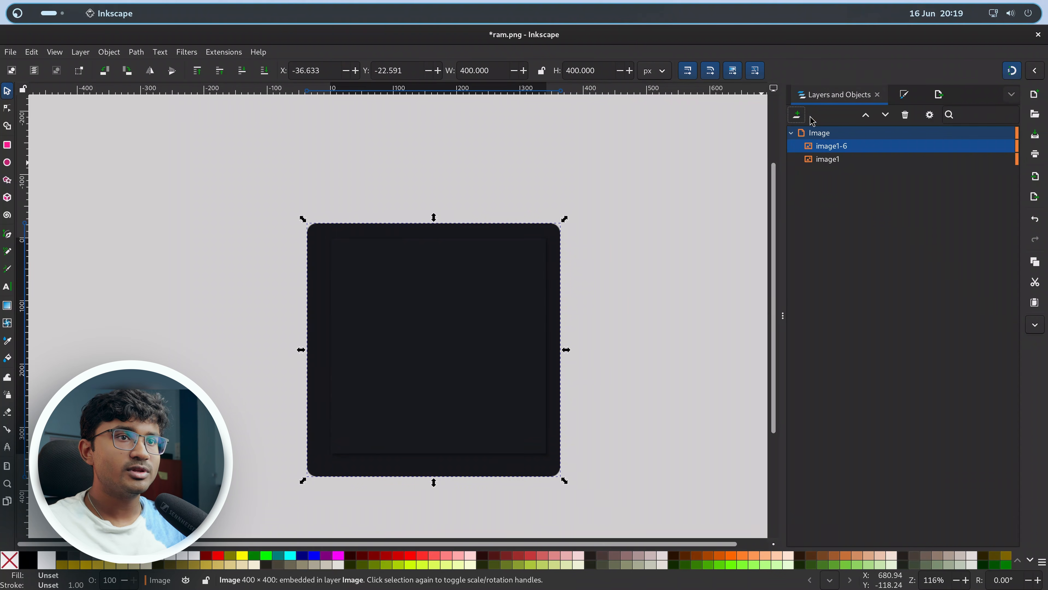
drag(826, 146, 821, 192)
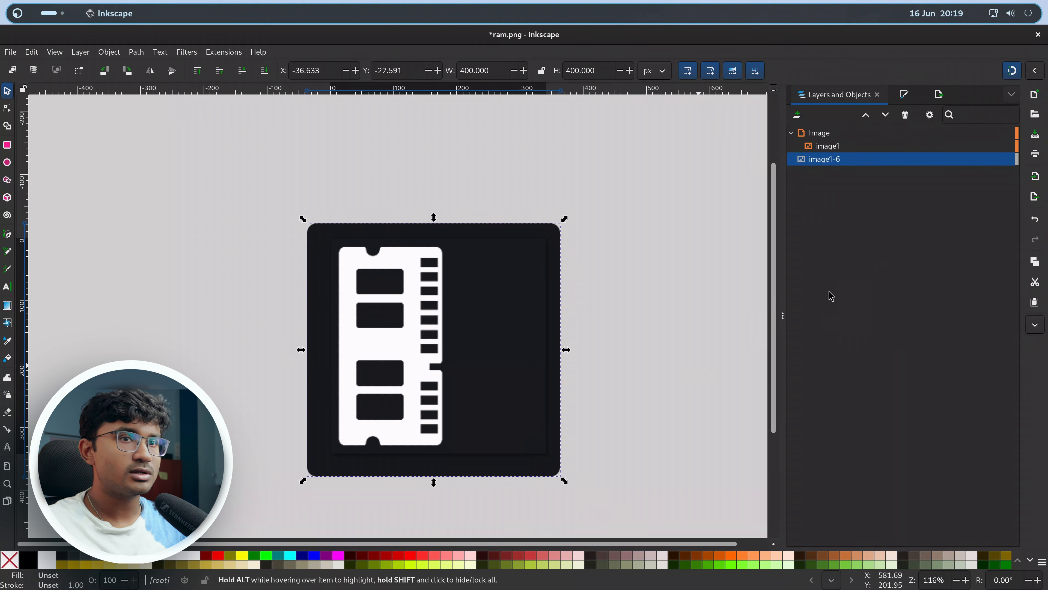
Export the page as ram.png in the res folder, replacing the existing file.
key(shift+ctrl+e)
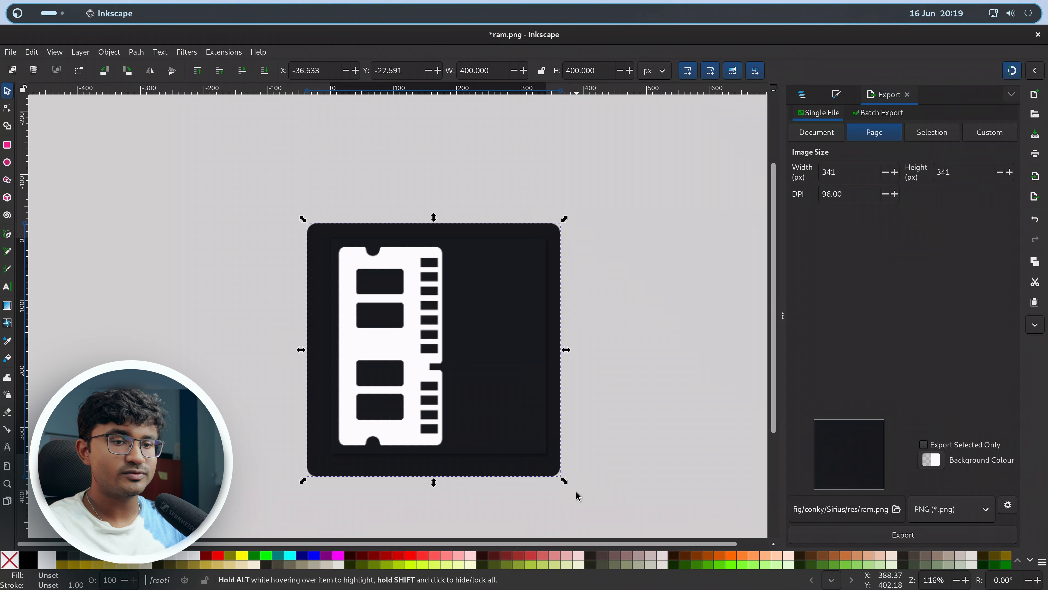
click(851, 537)
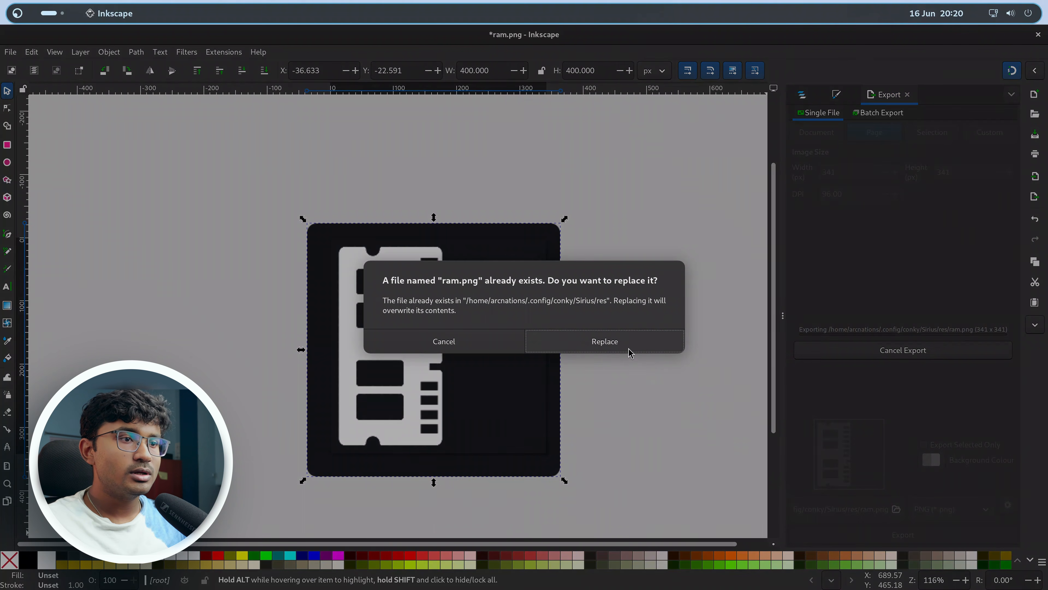
click(628, 346)
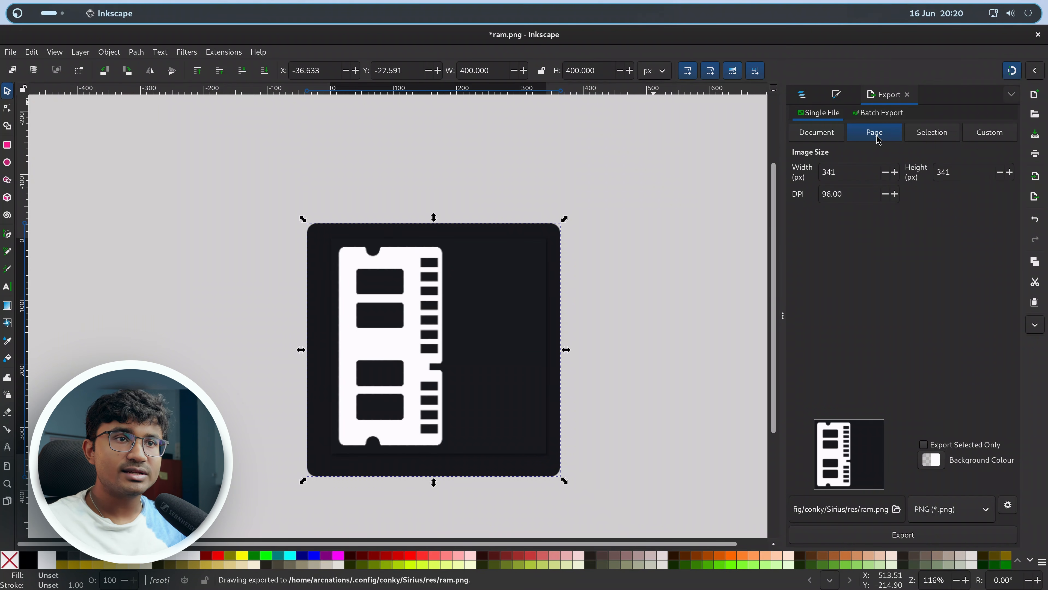
click(838, 137)
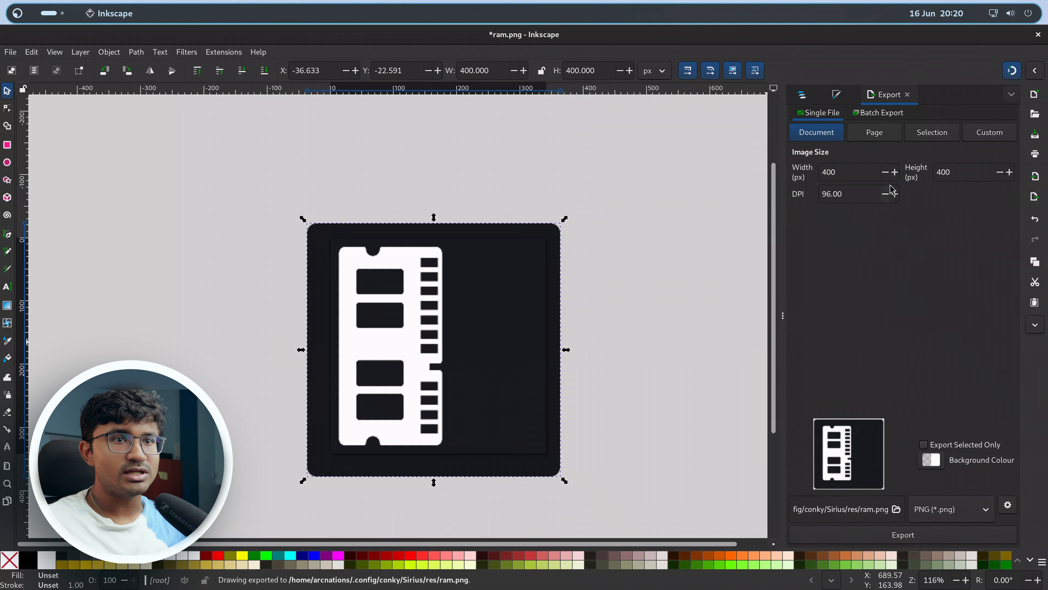
click(899, 137)
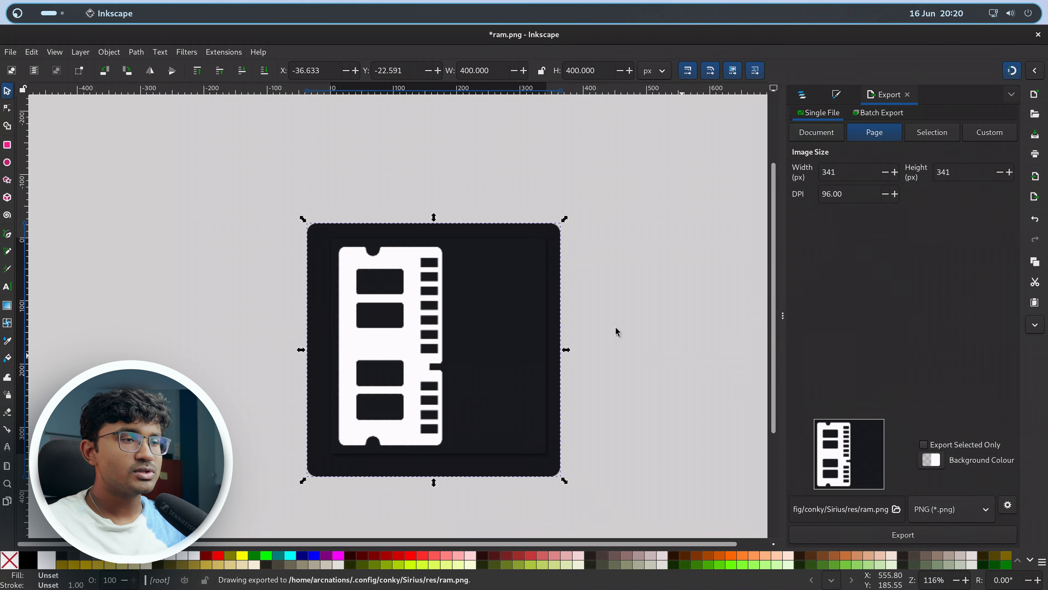
click(835, 137)
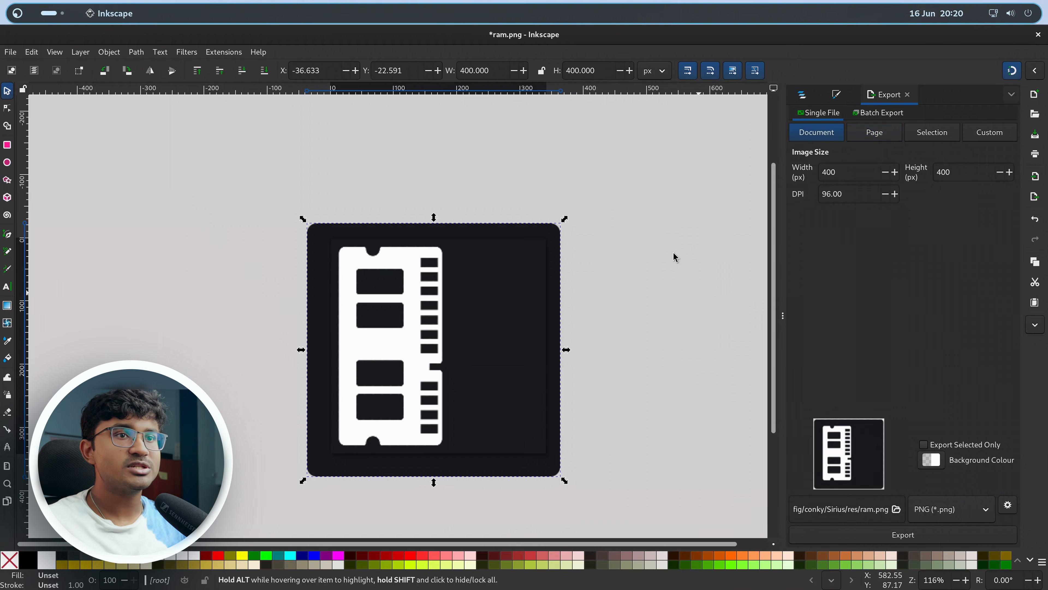
drag(564, 225, 705, 140)
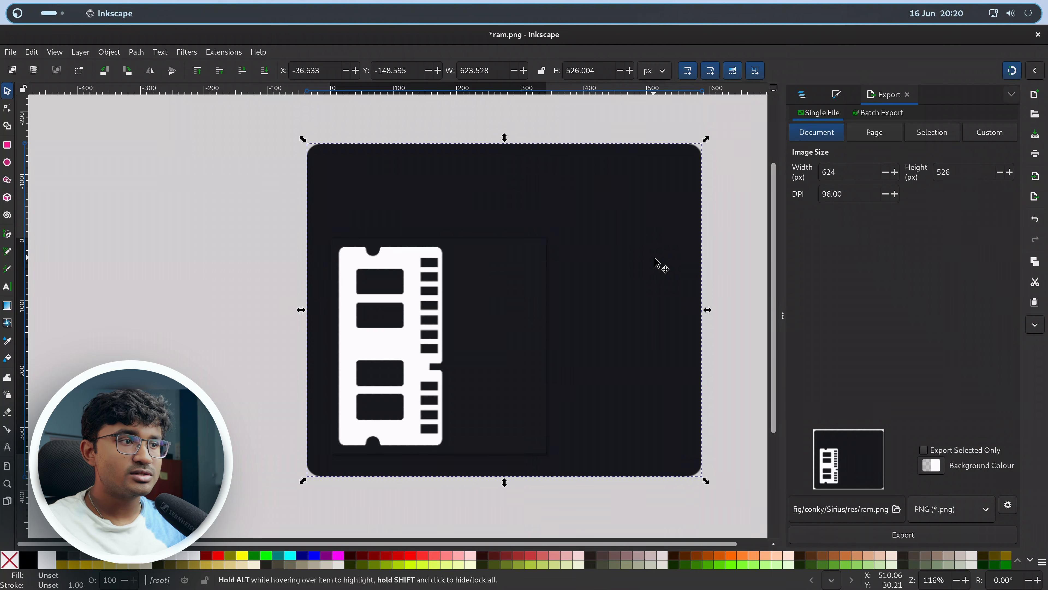
click(876, 133)
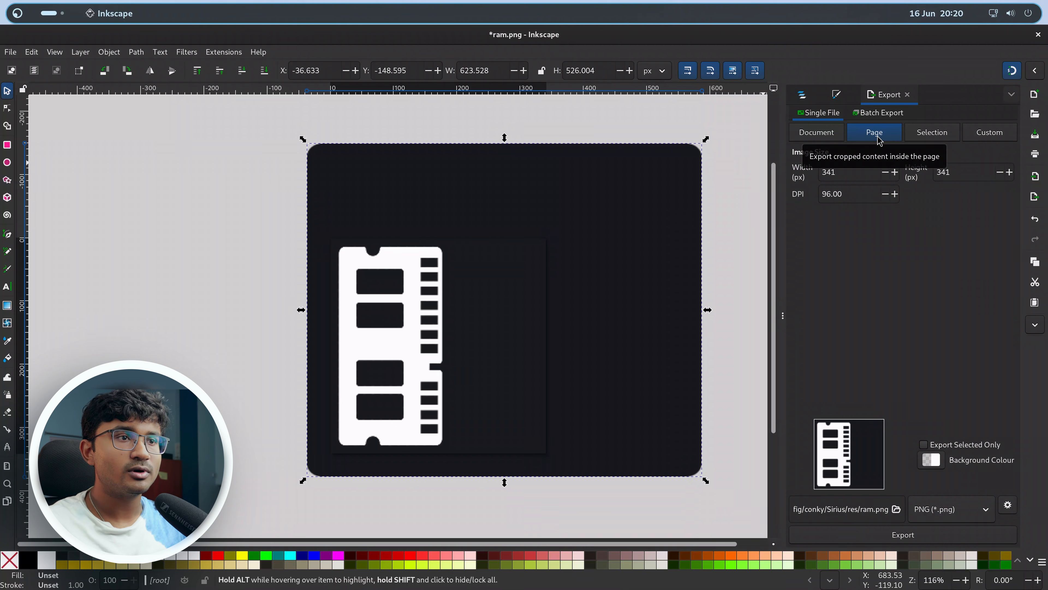
click(942, 138)
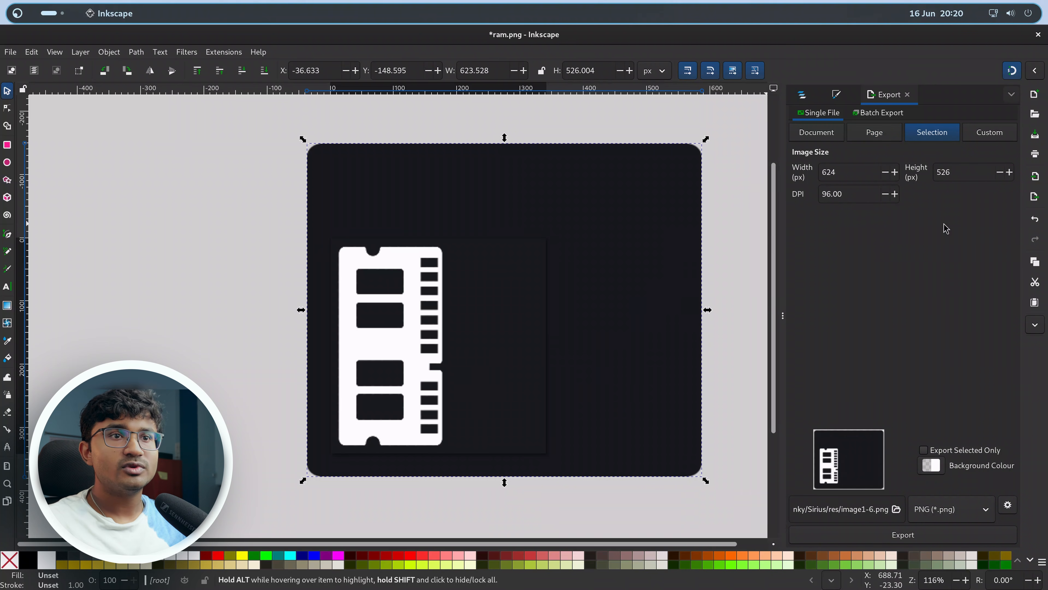
click(864, 135)
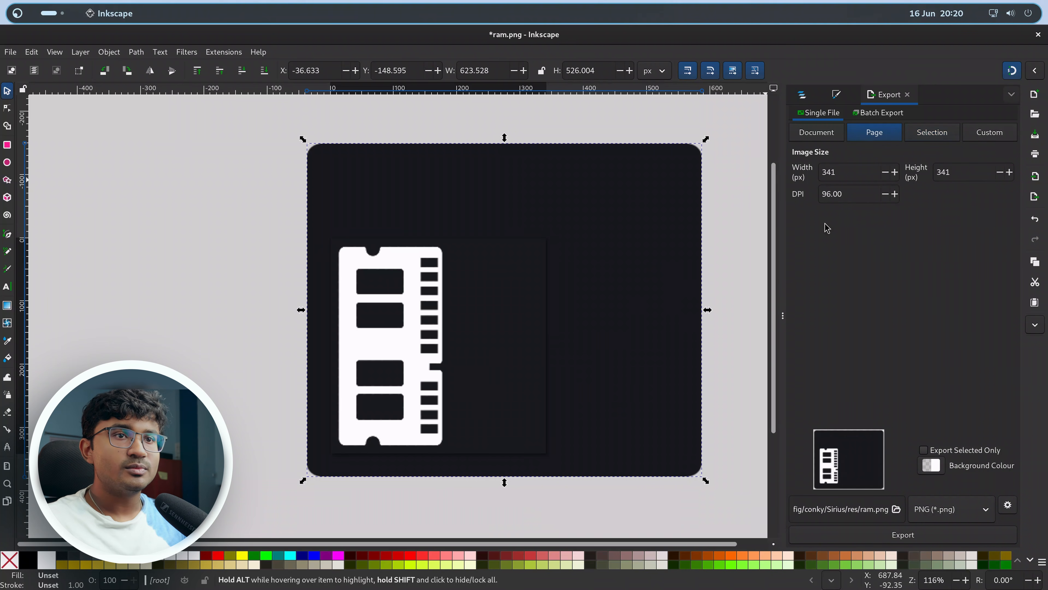
click(618, 99)
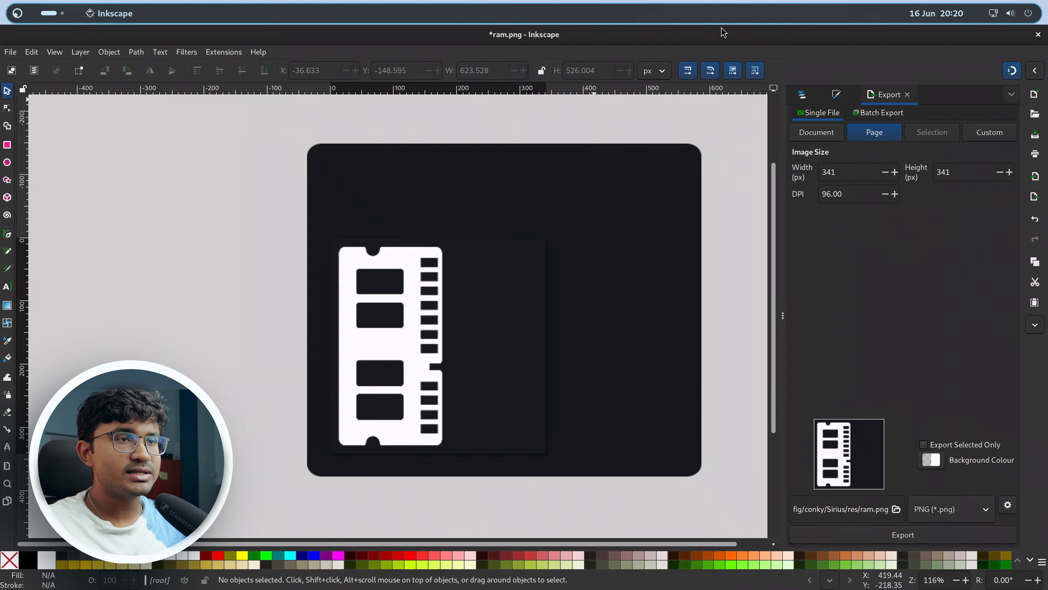
Close the ram.png window without saving the document.
double_click(688, 35)
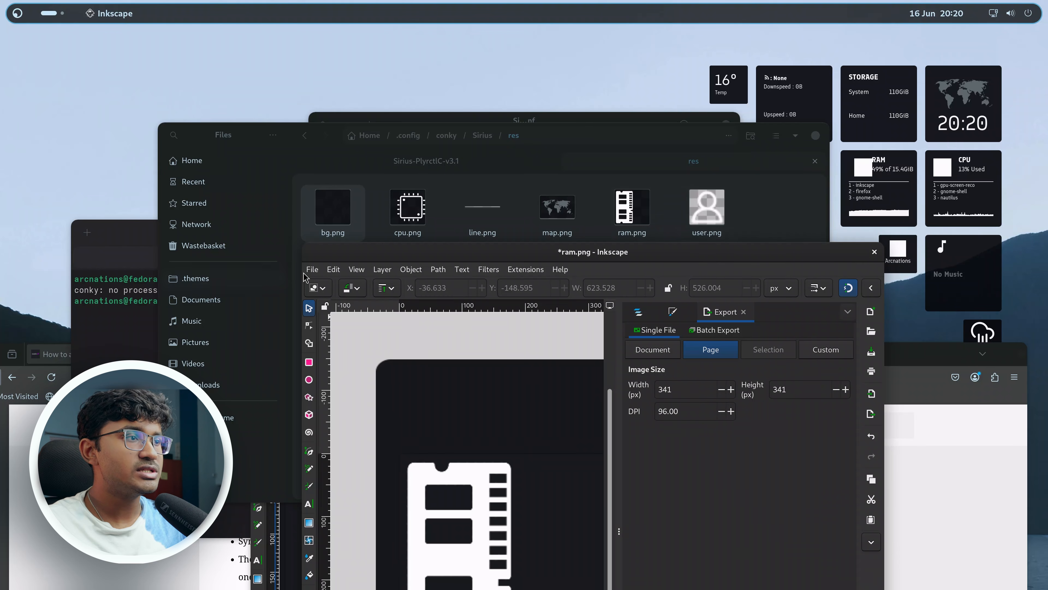
click(875, 253)
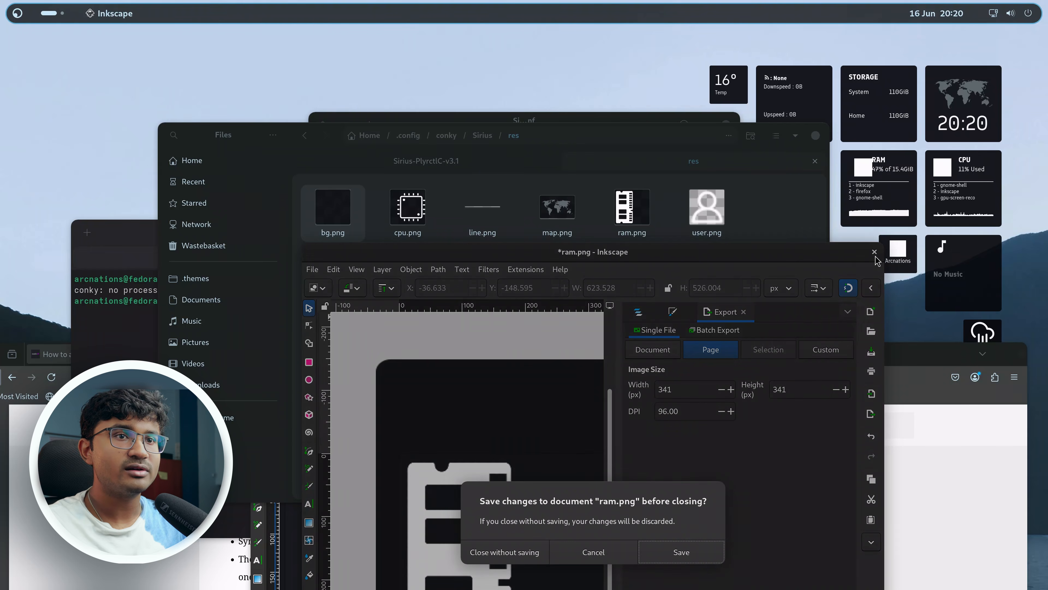
click(535, 552)
Open user.png from the res folder in Inkscape.
click(266, 327)
click(280, 95)
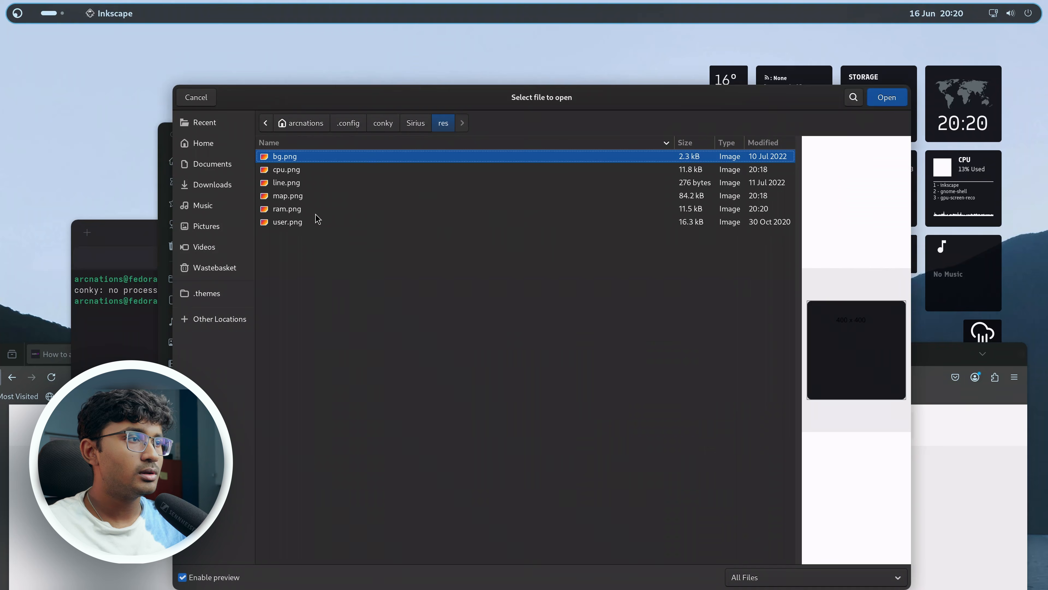
click(296, 223)
key(Return)
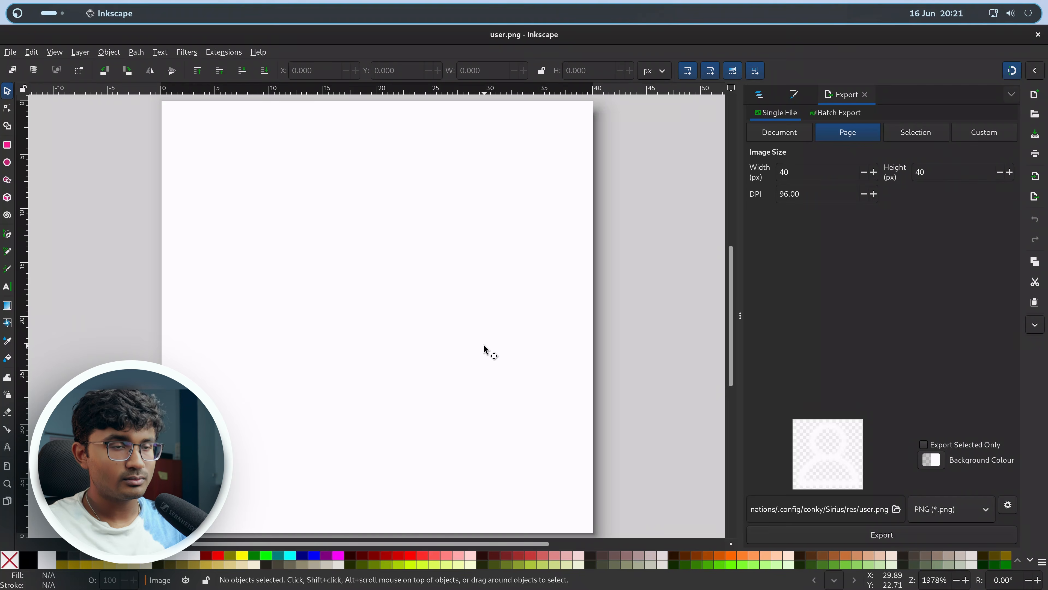
Import bg.png into the user document and move it beneath the user icon in the object list.
key(alt+Tab)
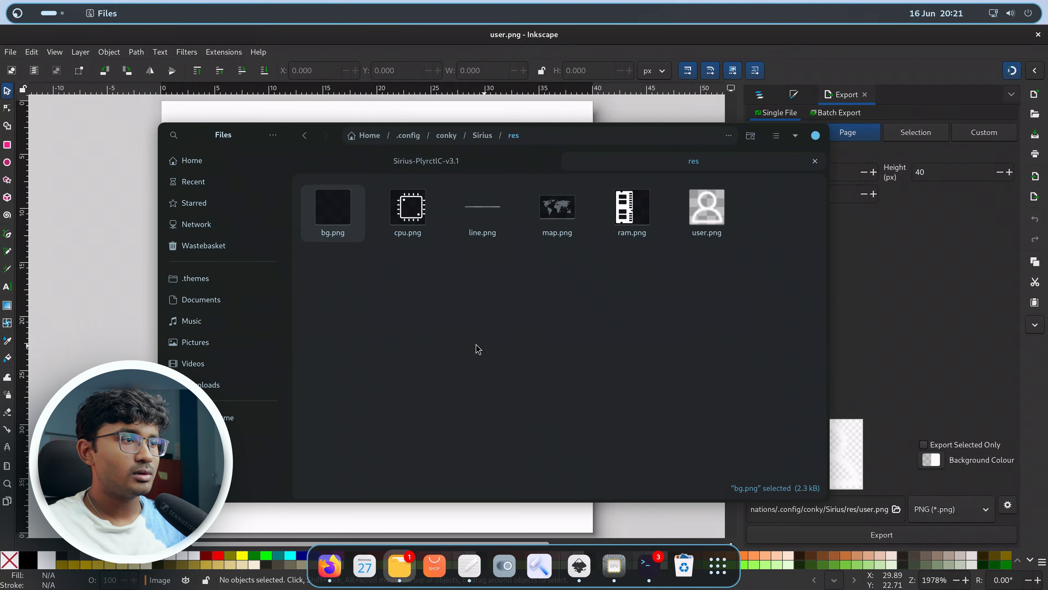
drag(332, 208, 90, 270)
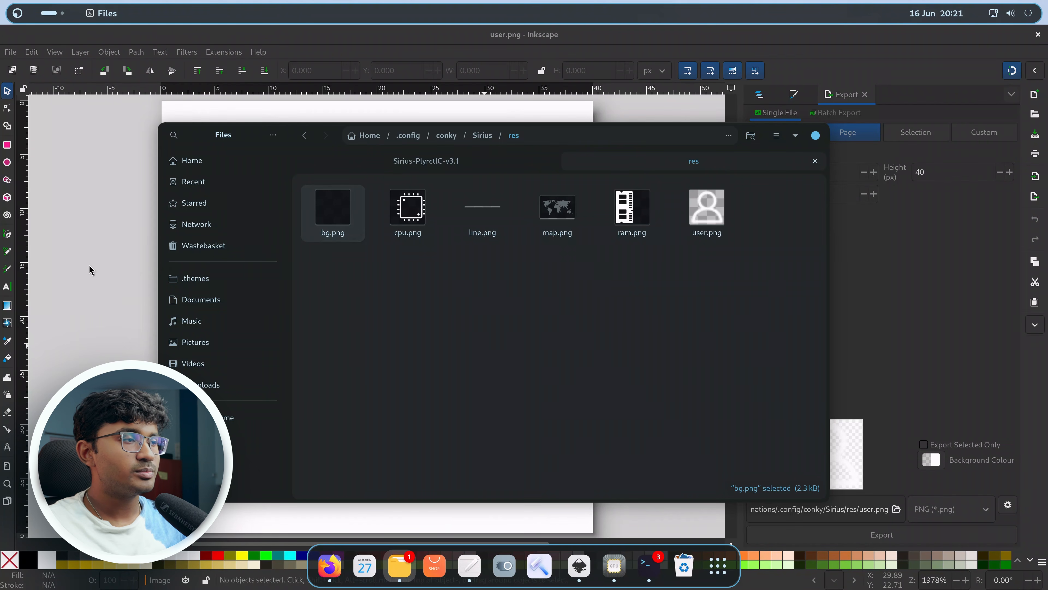
click(90, 270)
scroll(316, 305, down, 5)
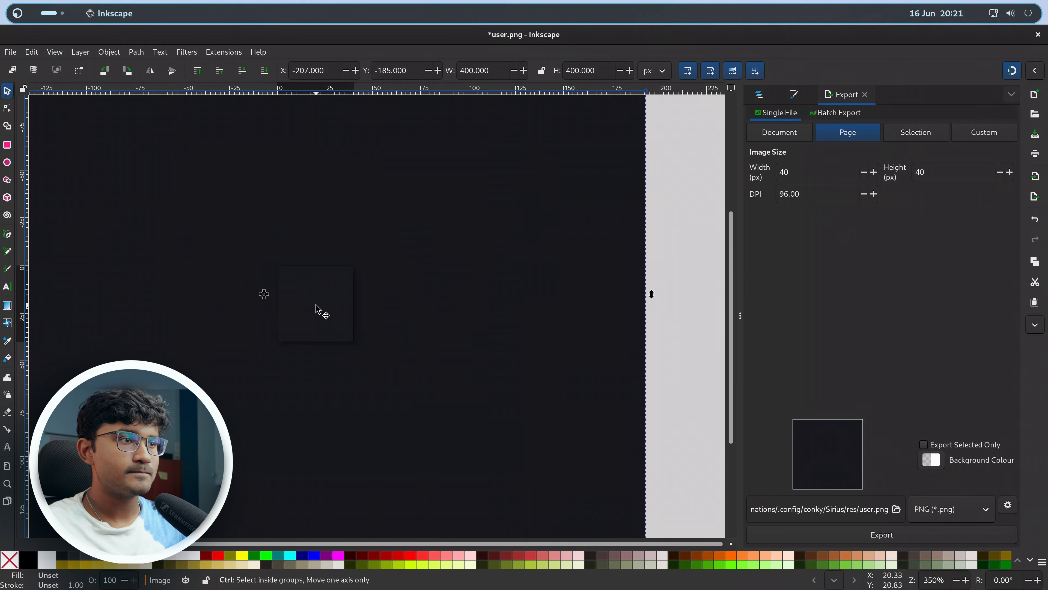
scroll(336, 275, down, 6)
scroll(321, 288, up, 2)
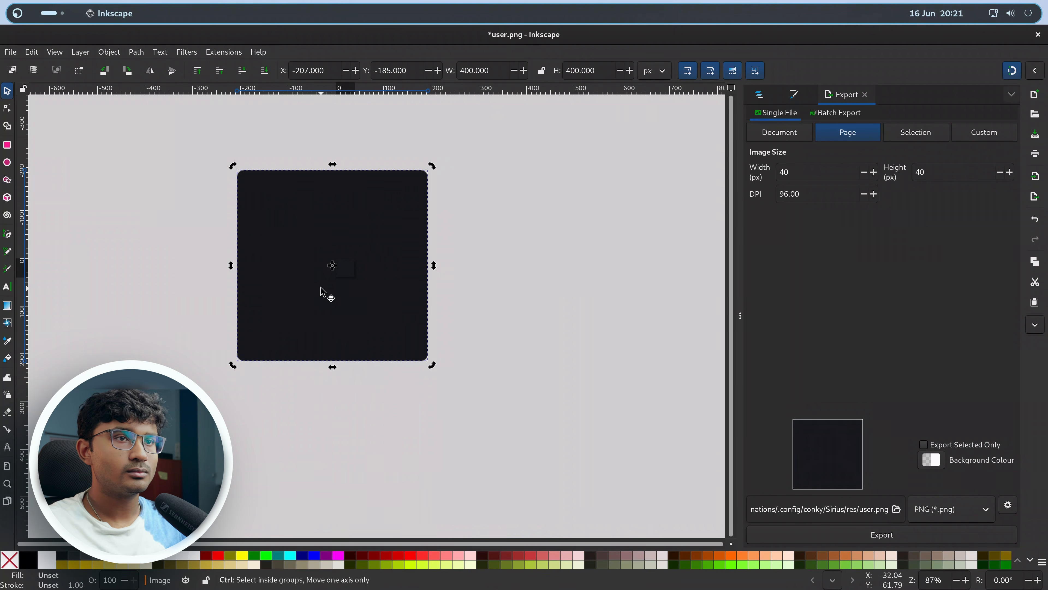
click(760, 95)
drag(784, 146, 789, 227)
Export the page as user.png in the res folder, replacing the existing file.
key(ctrl+shift+e)
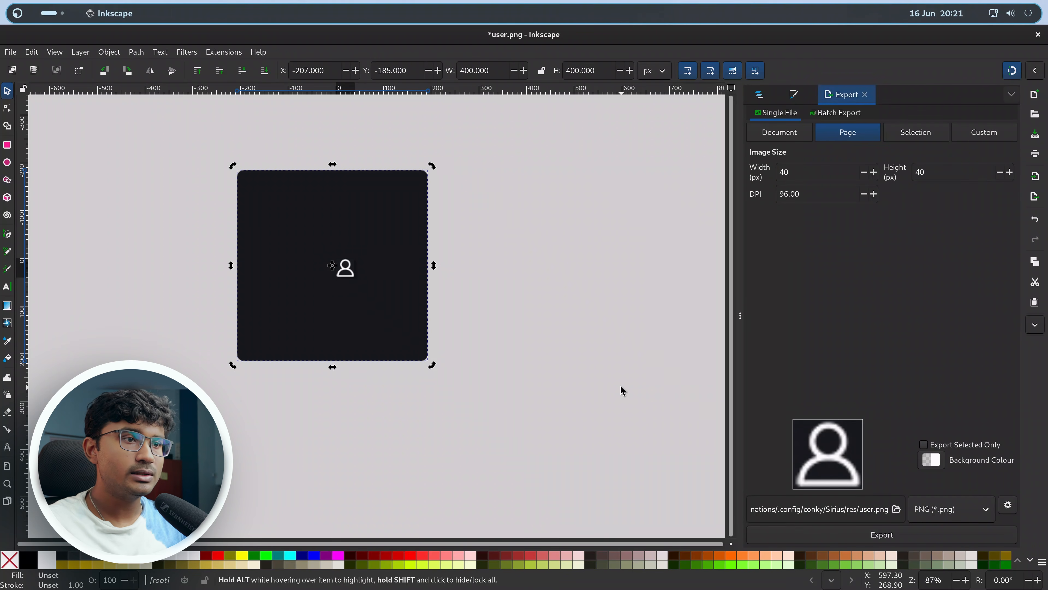
click(877, 536)
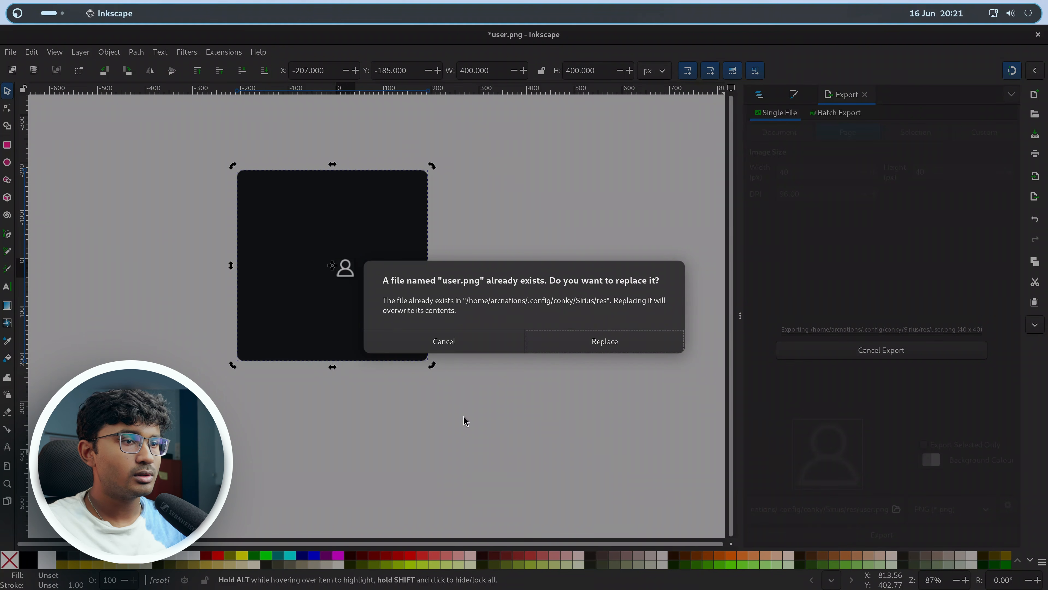
click(562, 344)
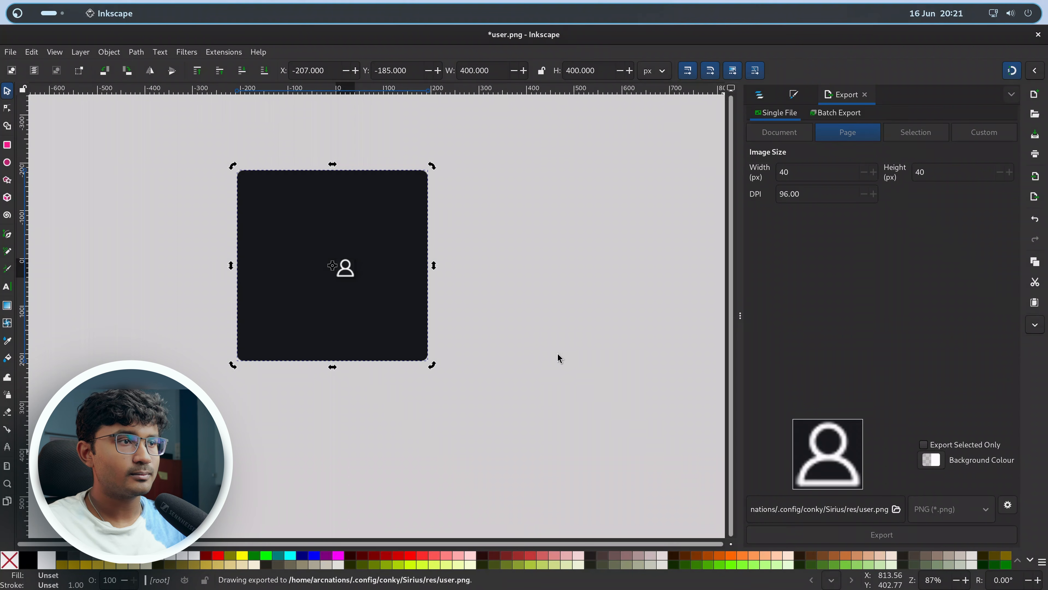
Restart the conky theme in the Sirius folder terminal with killall conky followed by ./start.sh.
drag(529, 34, 550, 483)
click(639, 276)
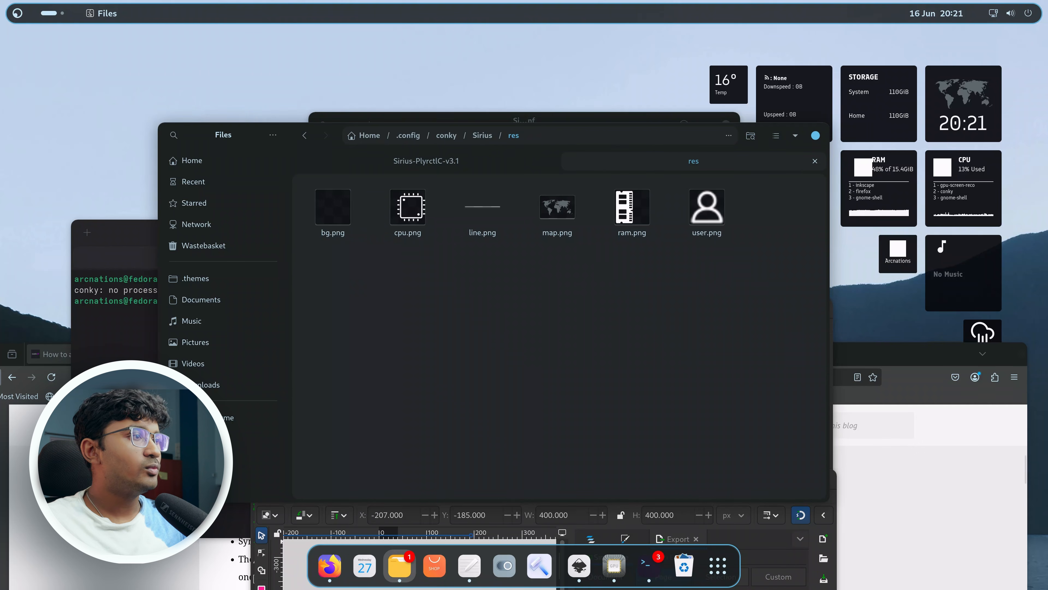
click(123, 322)
drag(391, 239, 418, 215)
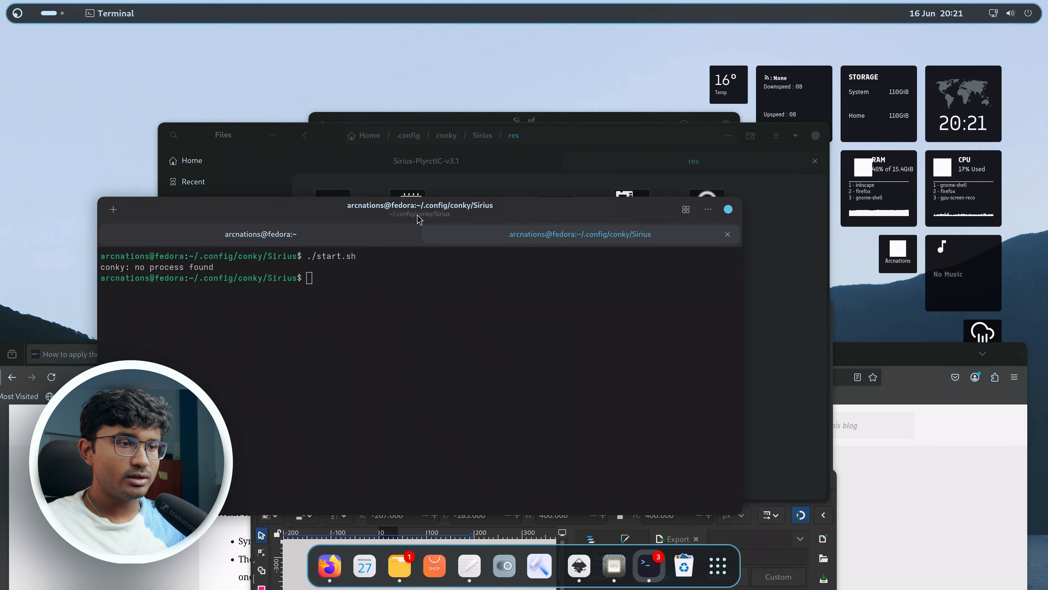
text(killall conky)
key(Return)
key(Up)
key(Up)
key(Return)
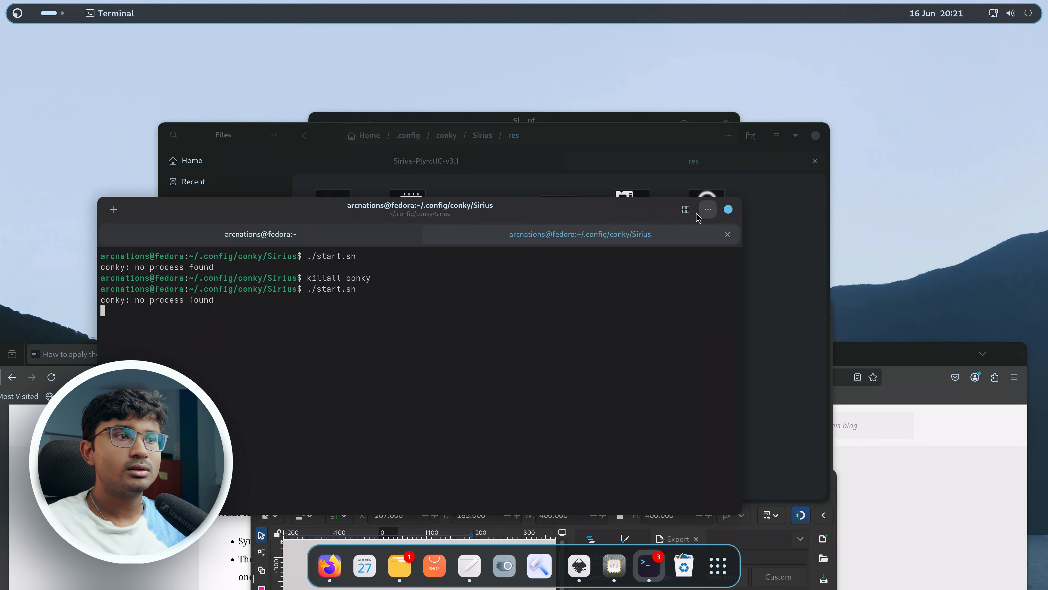
Open Sirius2.conf from the Sirius folder in the text editor.
drag(603, 220, 660, 153)
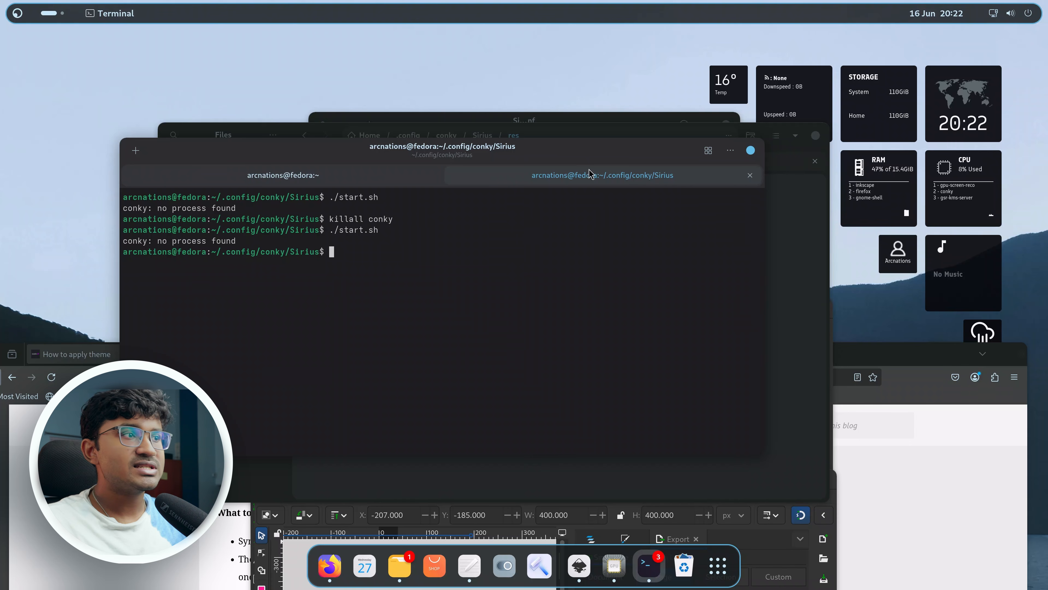
drag(507, 152, 547, 230)
drag(608, 135, 457, 126)
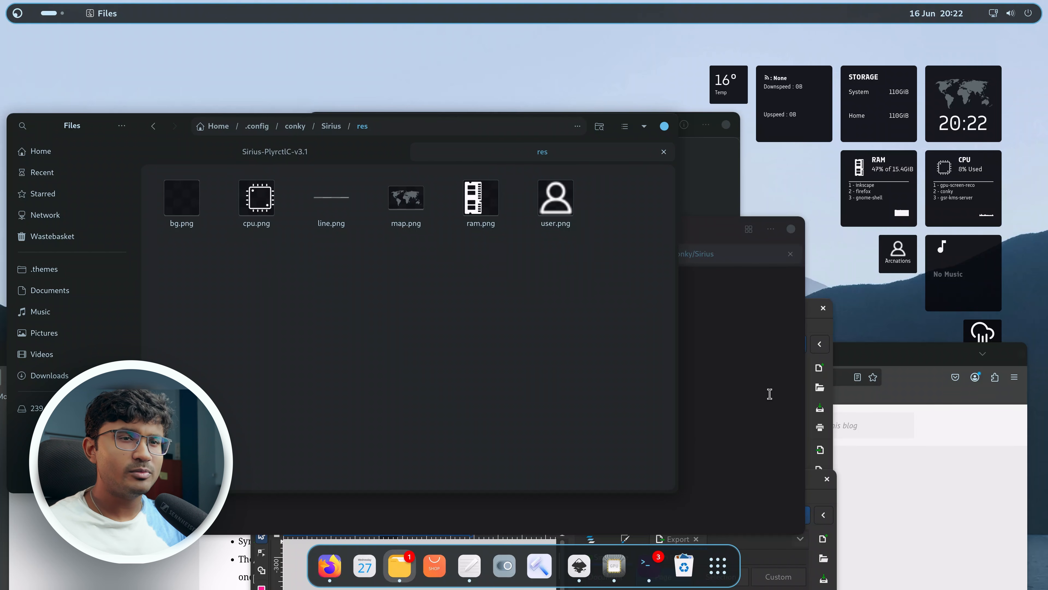
click(735, 363)
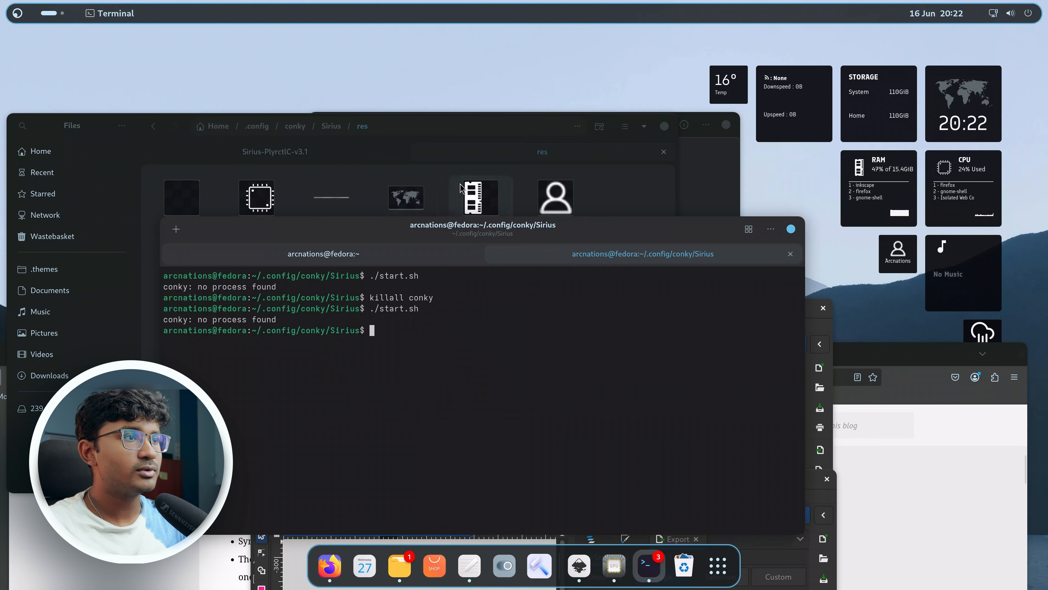
click(413, 194)
click(332, 125)
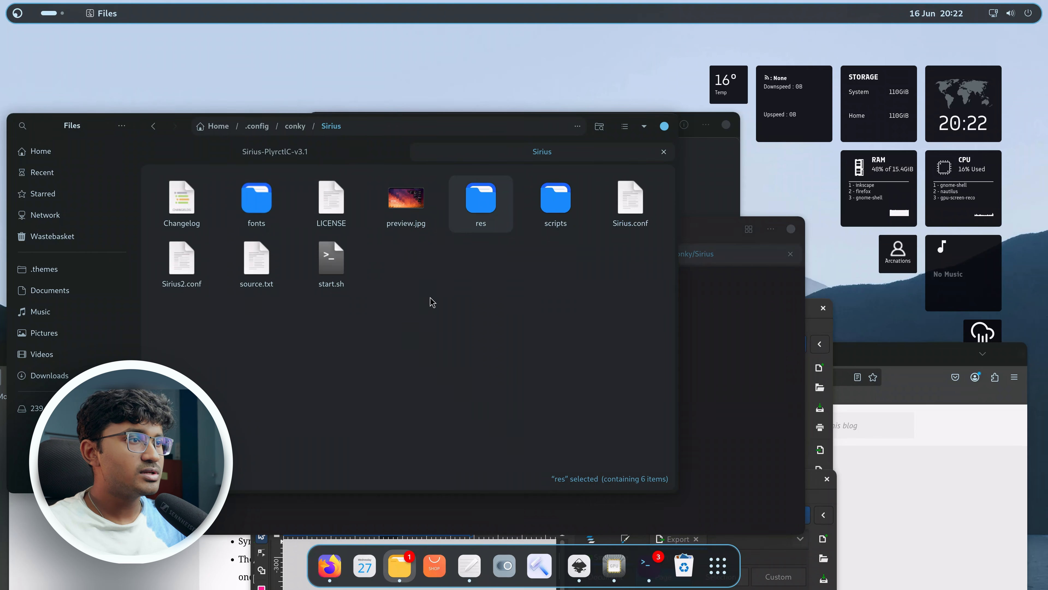
double_click(183, 271)
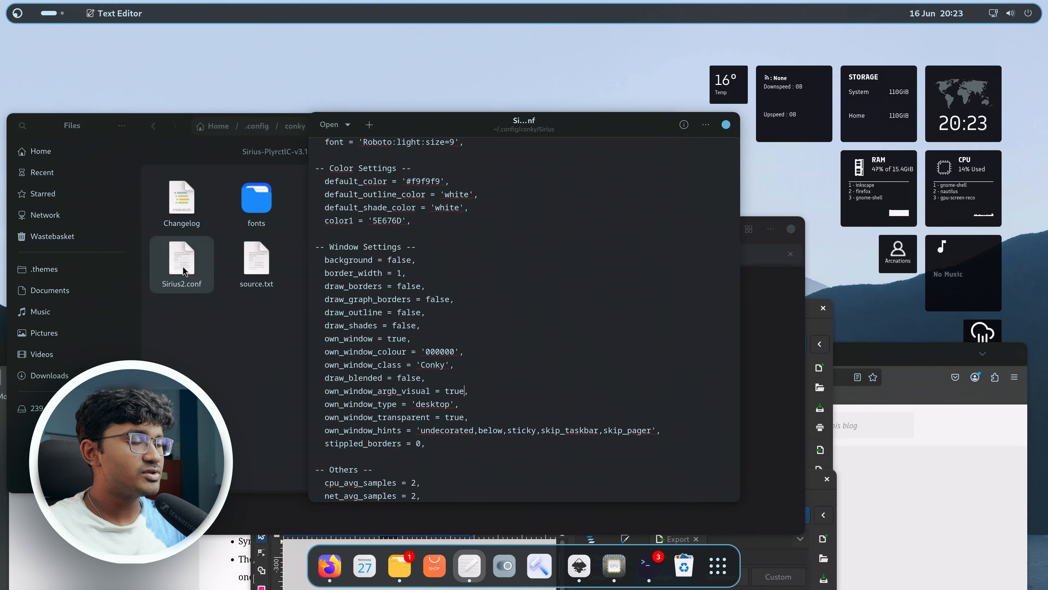
Paste a new ${offset 255}${voffset 0}${fs_bar 8,110 /} line below the System storage line.
scroll(454, 380, down, 10)
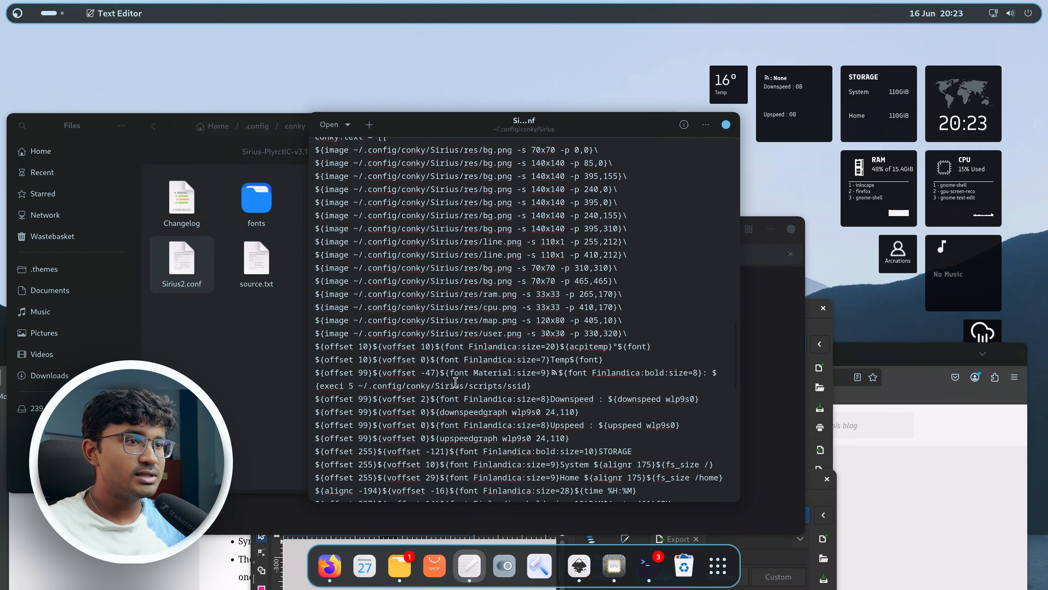
scroll(455, 382, down, 4)
click(681, 337)
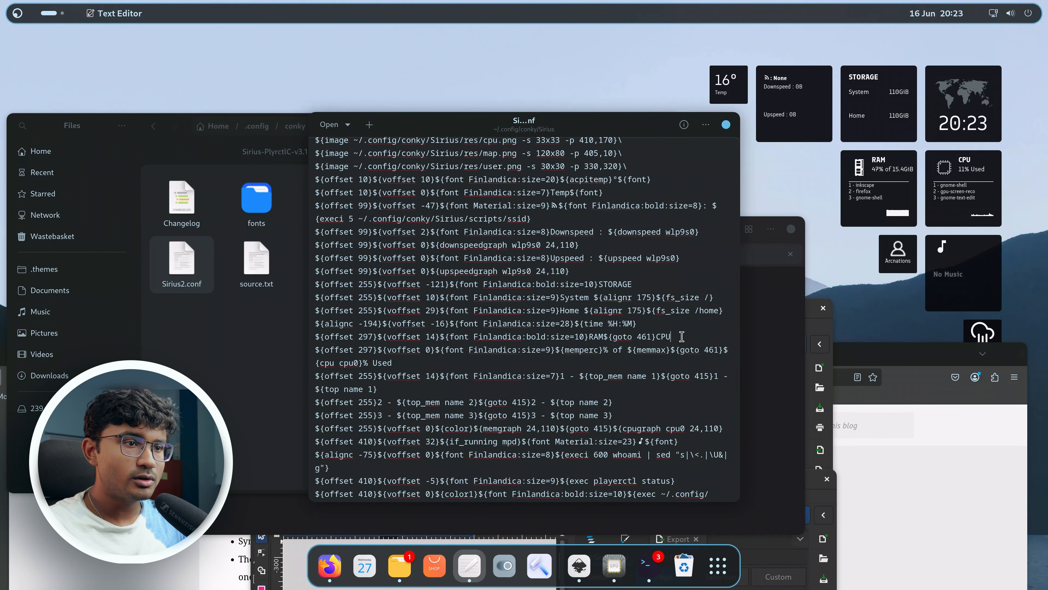
scroll(626, 328, up, 1)
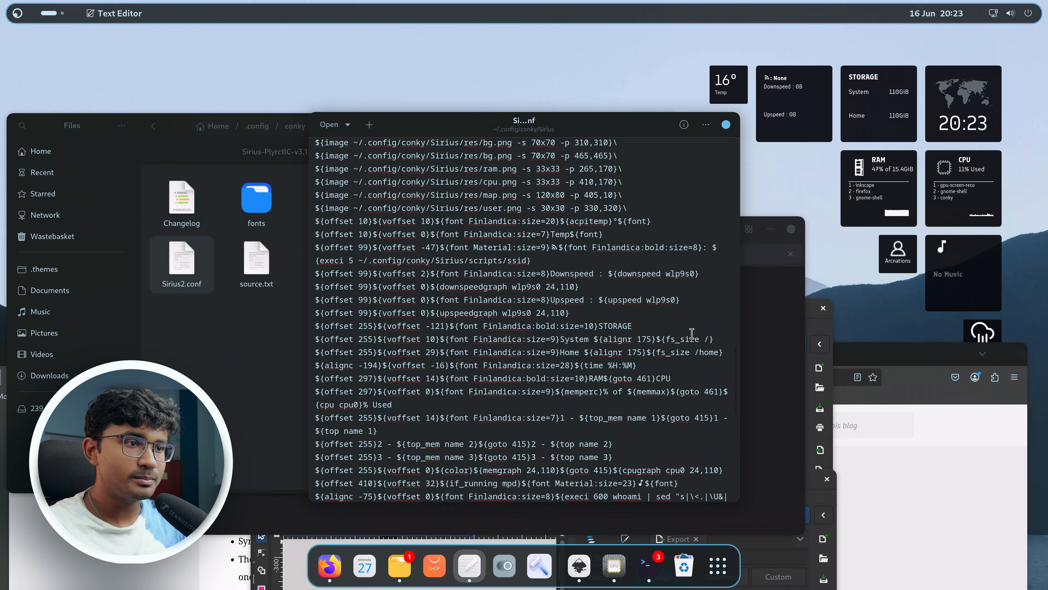
click(715, 340)
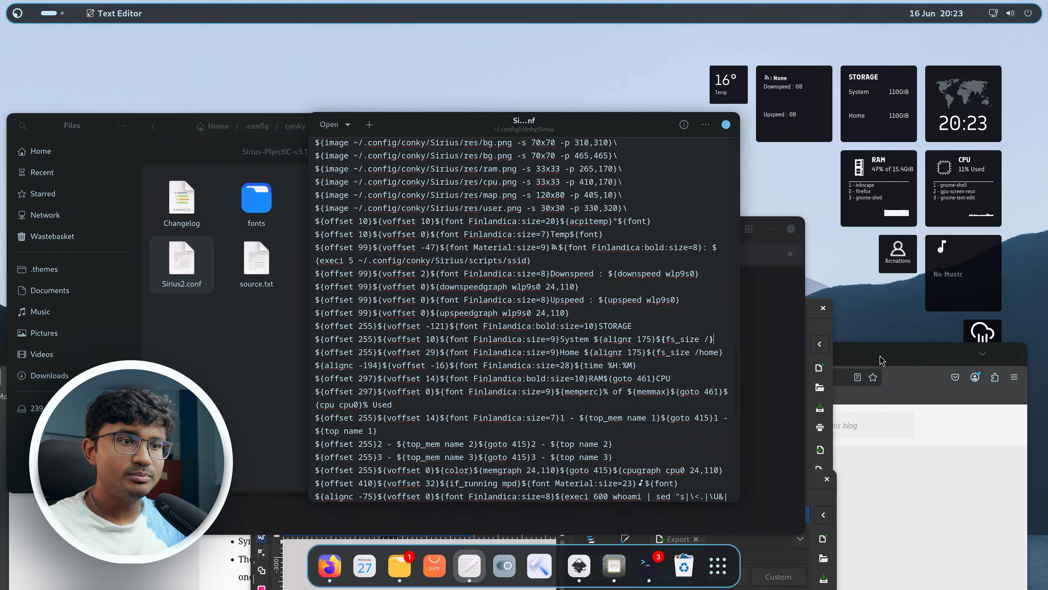
key(Return)
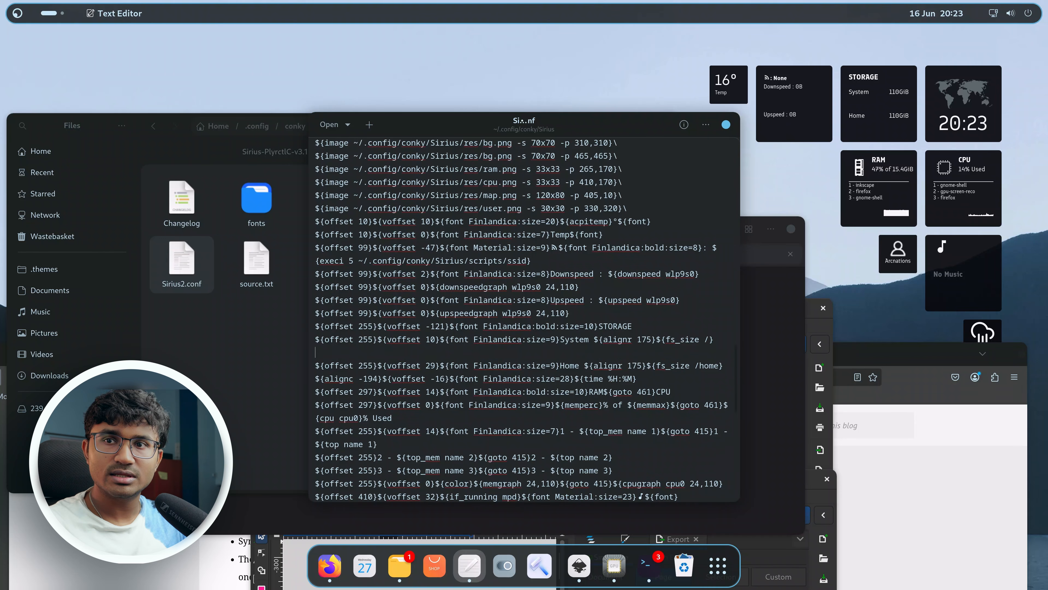
text(${offset 255}${voffset 0}${fs_bar 8,110 /})
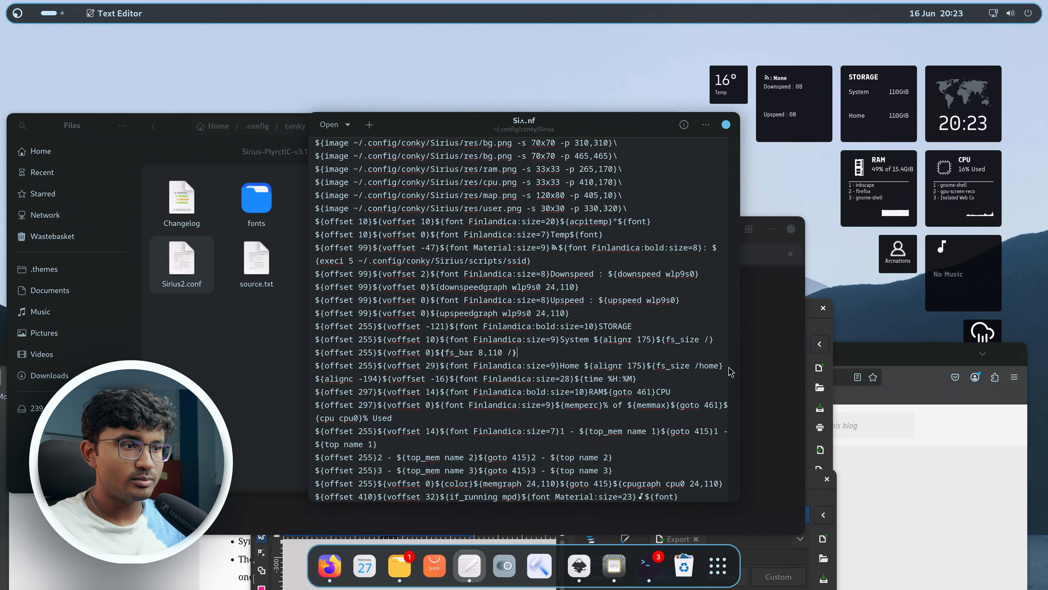
Paste the same ${offset 255}${voffset 0}${fs_bar 8,110 /} line below the Home storage line.
scroll(730, 371, up, 2)
scroll(726, 378, down, 1)
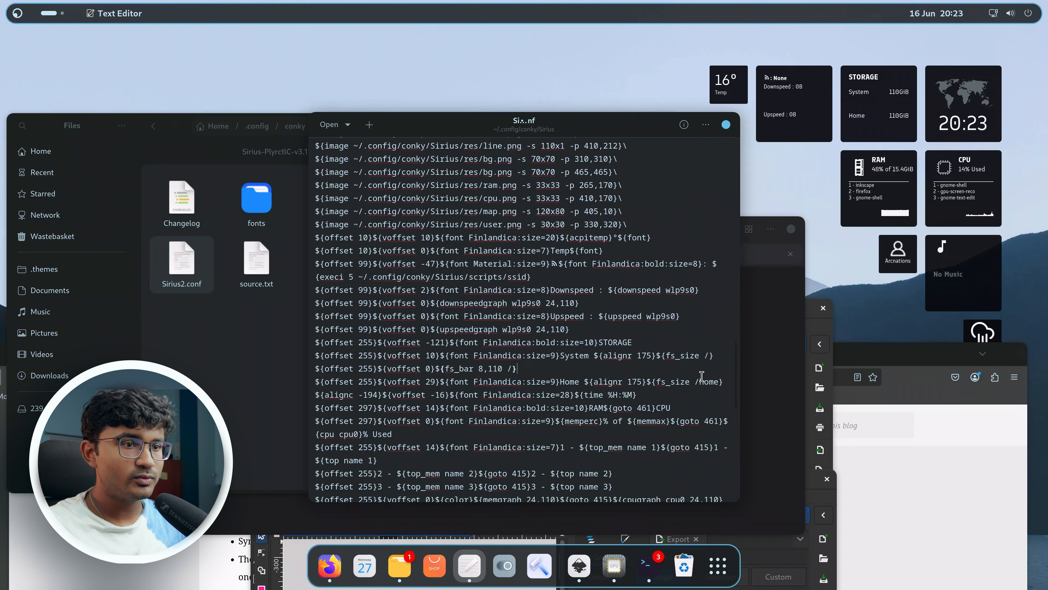
click(721, 384)
key(Return)
text(${offset 255}${voffset 0}${fs_bar 8,110 /})
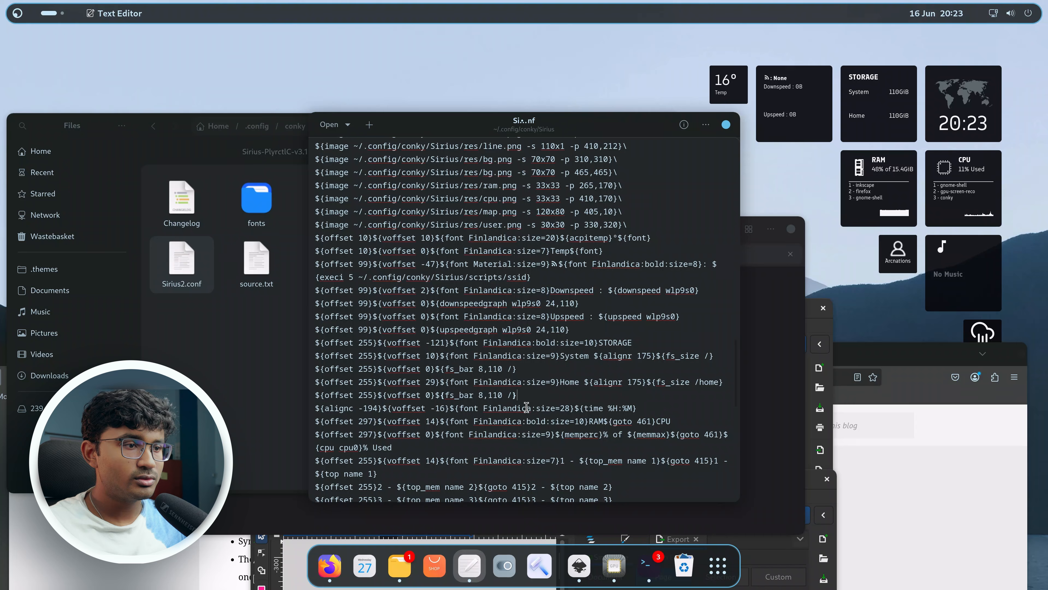
Change the path of the Home storage bar line to /home.
key(Left)
text(home)
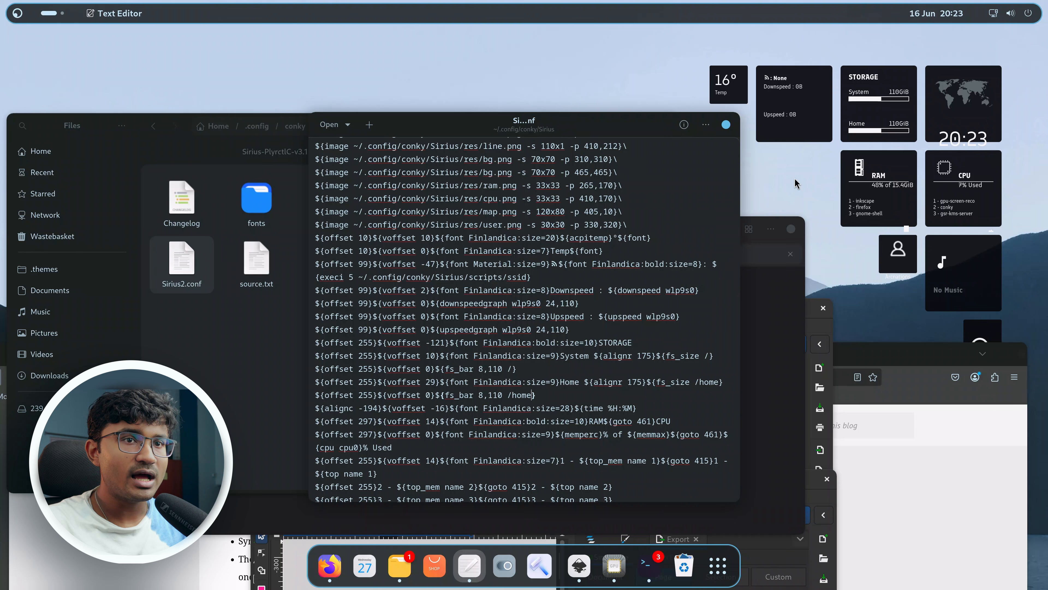
Set the clock line's voffset to -38 and save the config.
scroll(585, 361, down, 1)
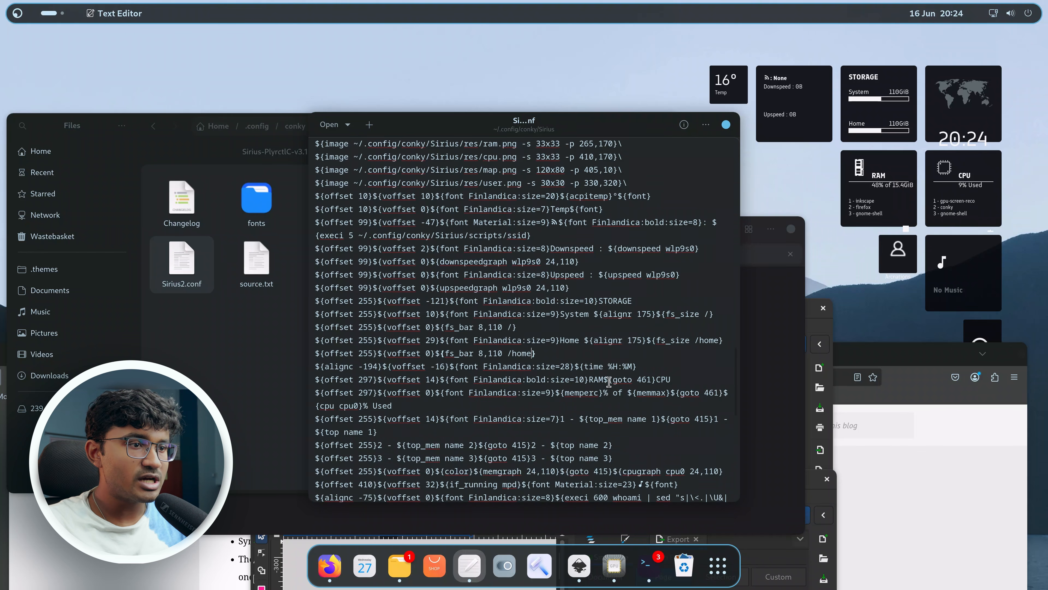
double_click(442, 367)
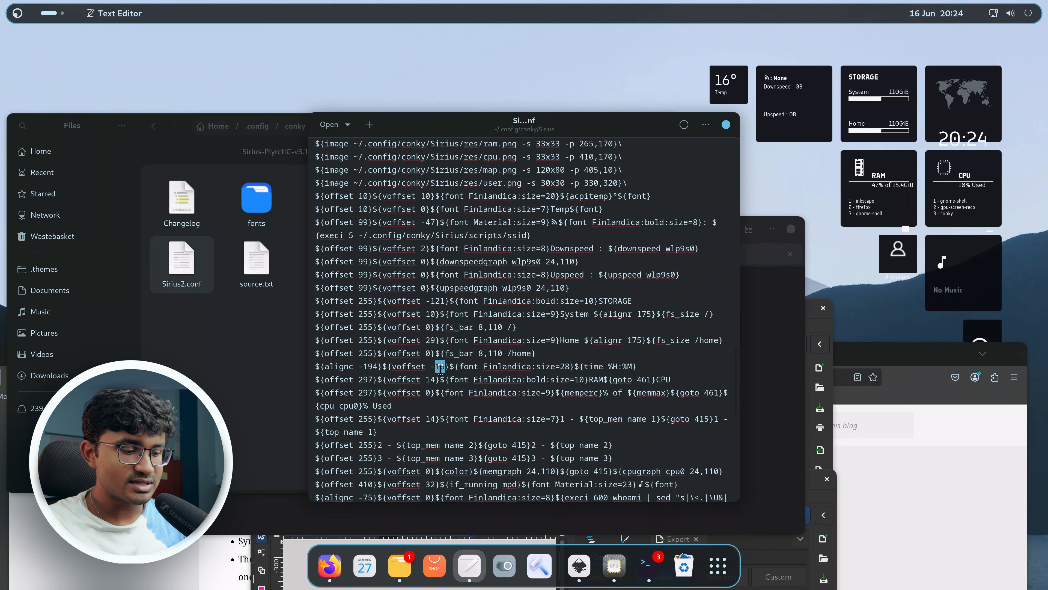
text(30)
key(ctrl+s)
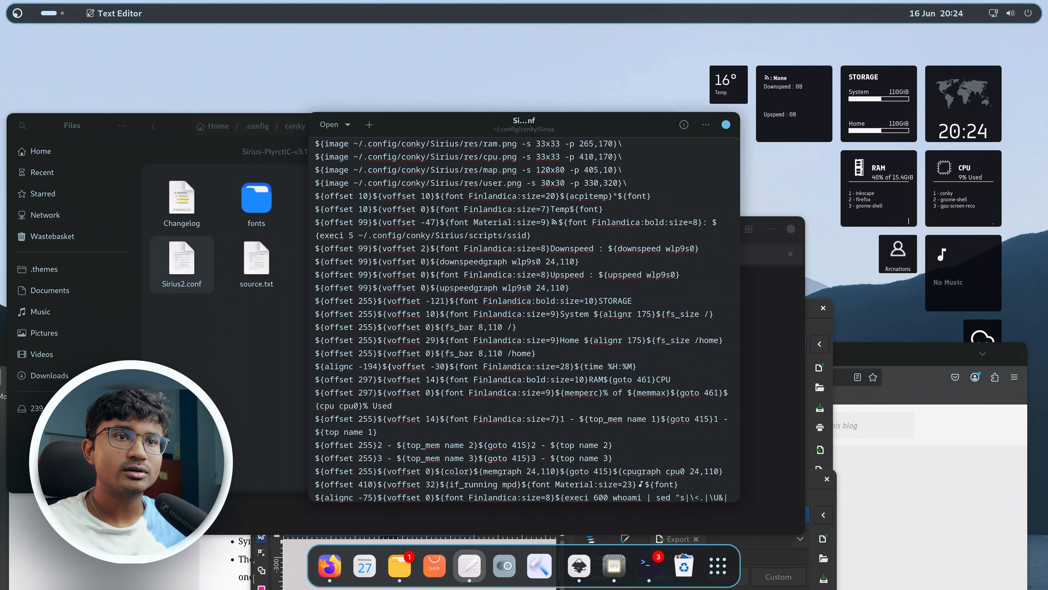
key(BackSpace)
text(6)
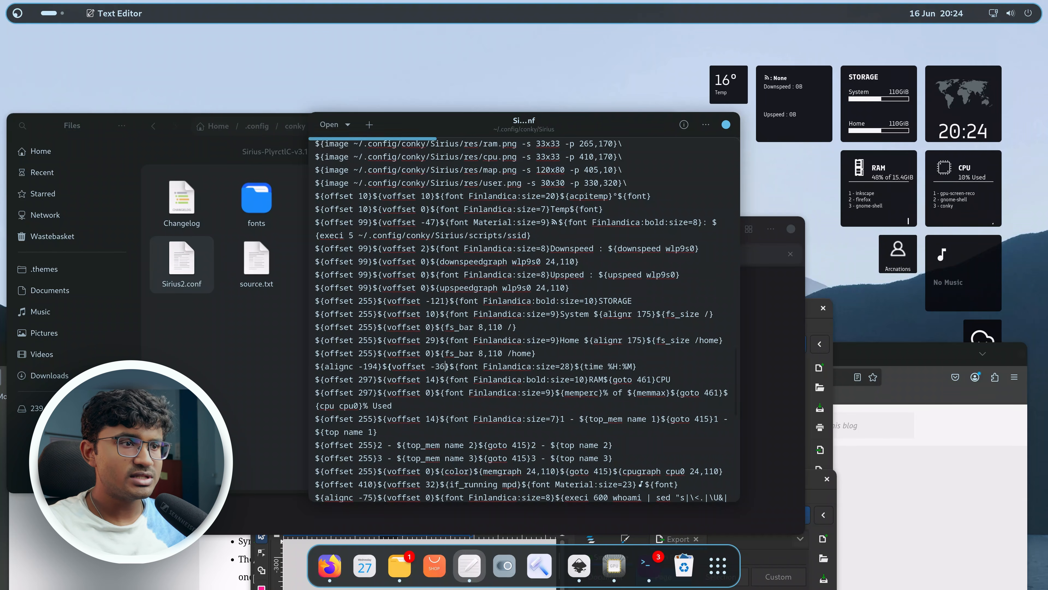
key(ctrl+s)
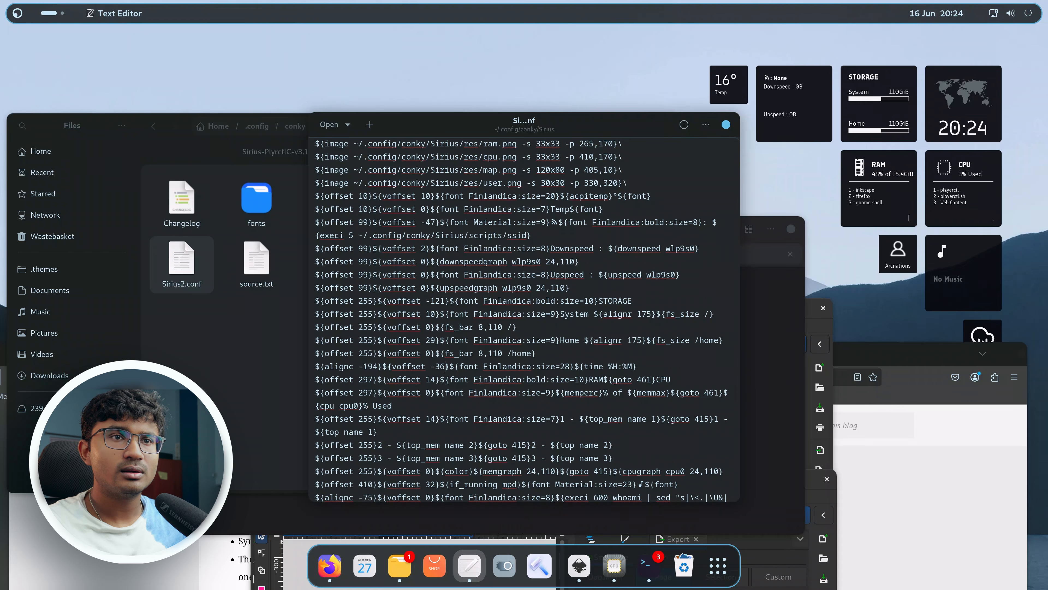
key(BackSpace)
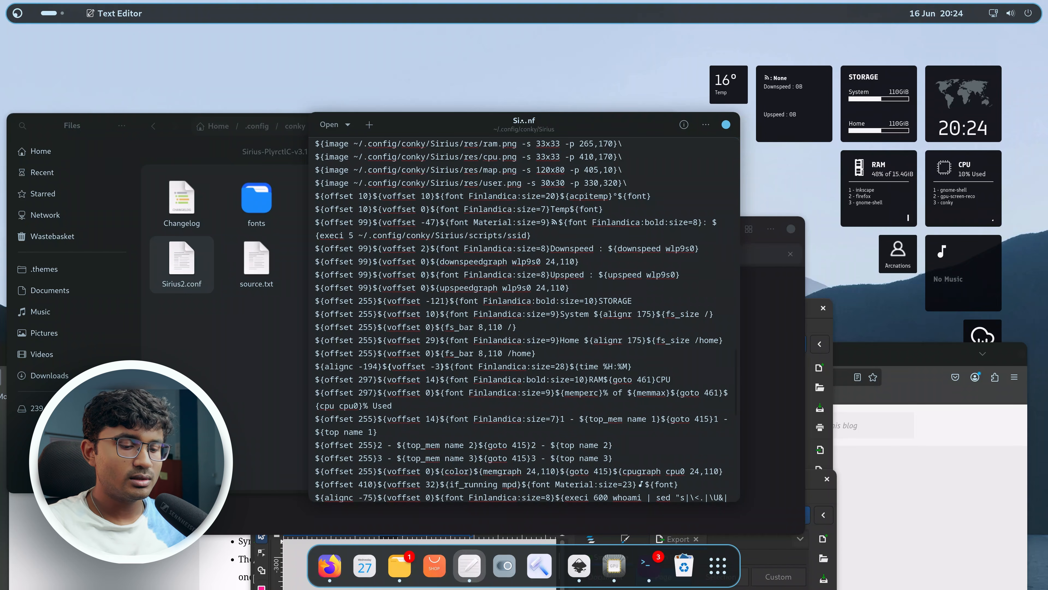
text(8)
key(ctrl+s)
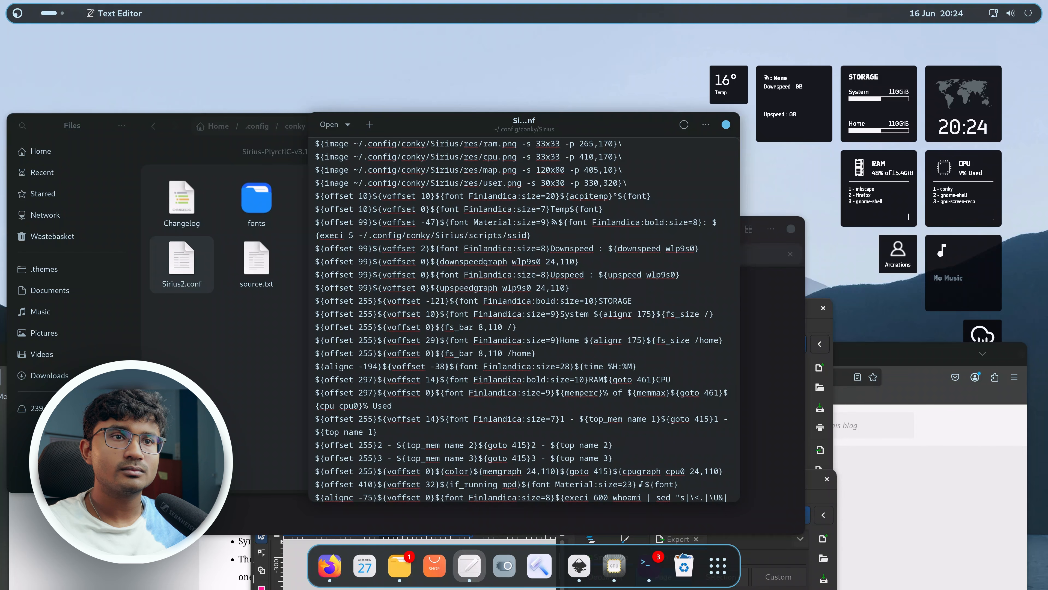
Rerun ./start.sh in the Sirius terminal to reload the conky theme.
click(783, 431)
key(Up)
key(Up)
key(Down)
key(Return)
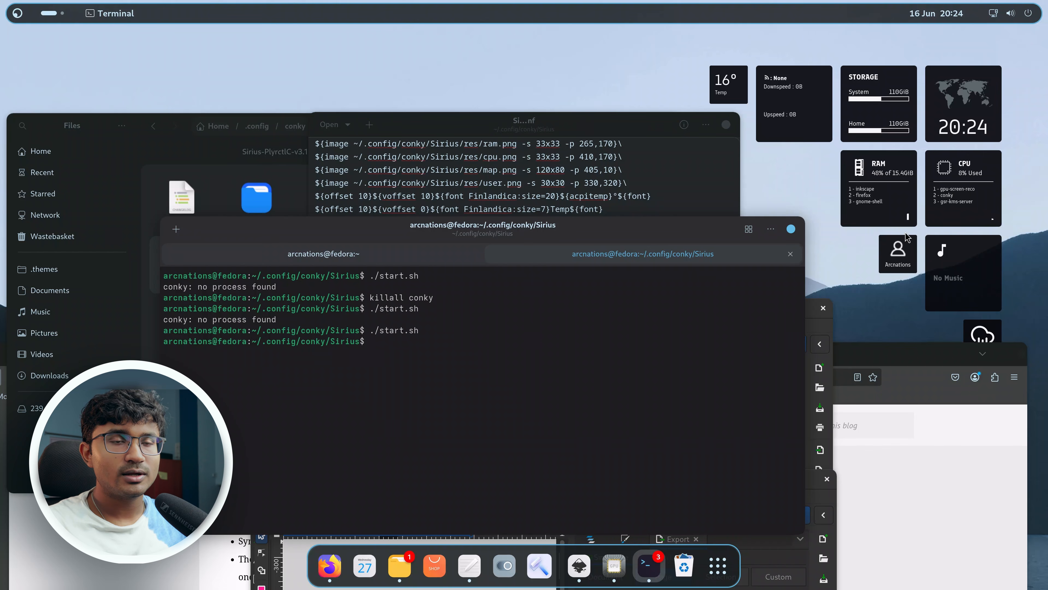
Set the RAM icon's x position to 255 in its image line and save.
click(649, 173)
scroll(538, 323, up, 7)
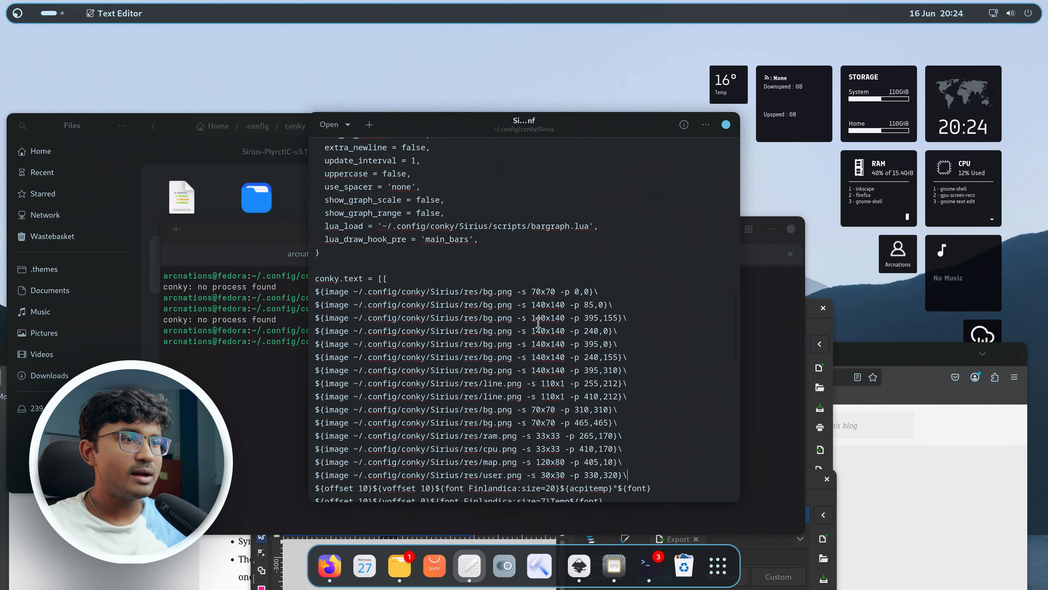
scroll(538, 322, down, 3)
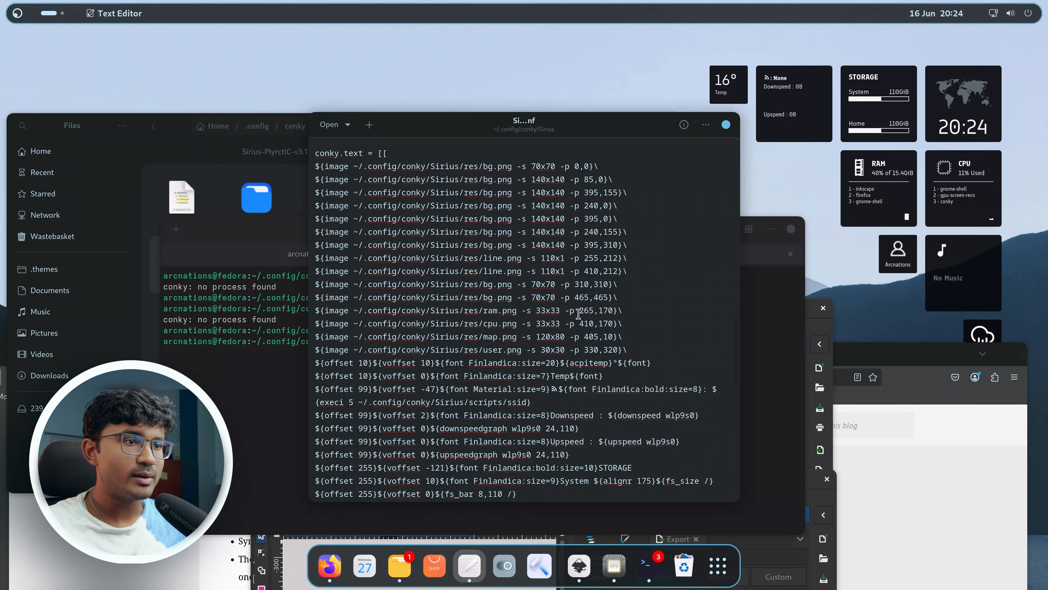
double_click(586, 310)
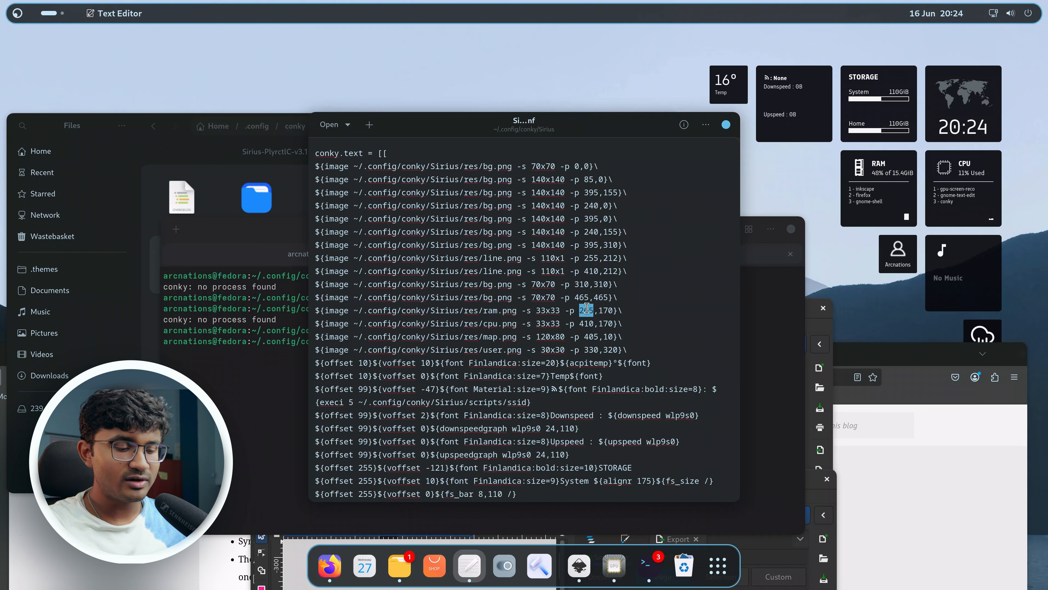
text(255)
key(ctrl+s)
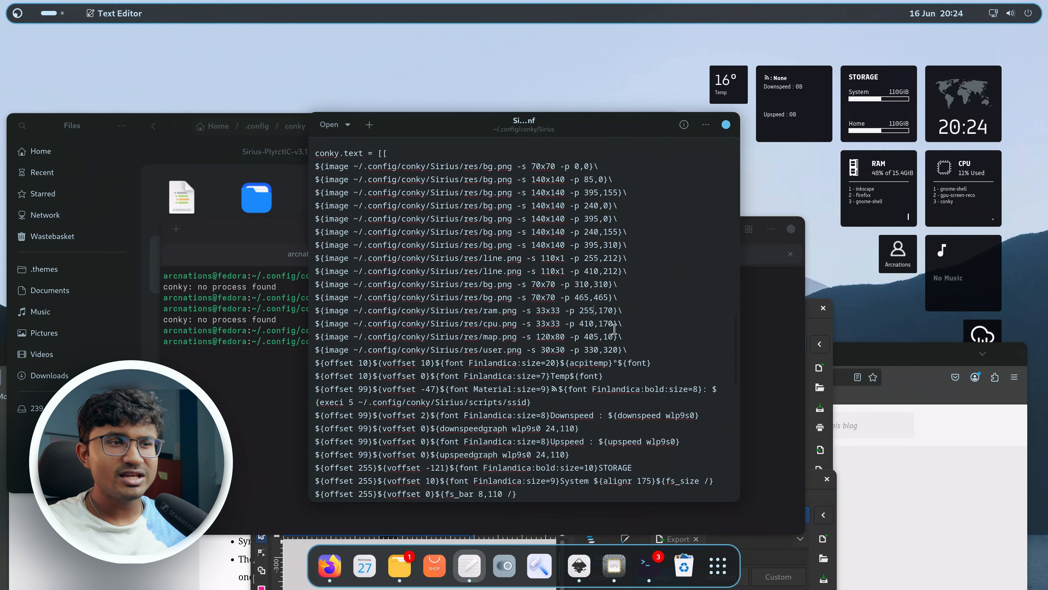
Set the CPU icon's x position to 403 in its image line and save.
double_click(584, 323)
key(BackSpace)
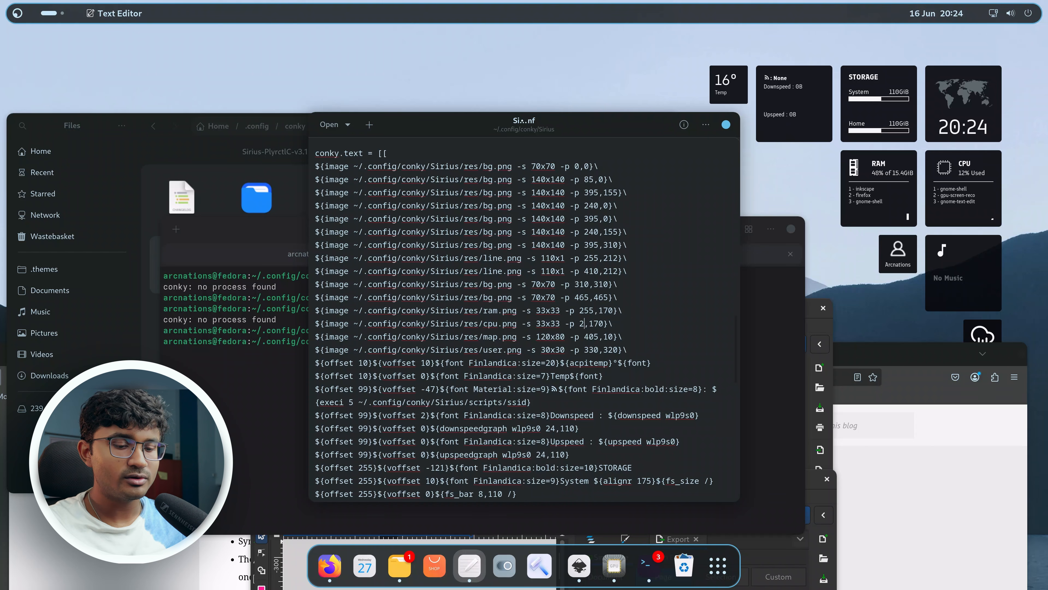
text(400)
key(ctrl+s)
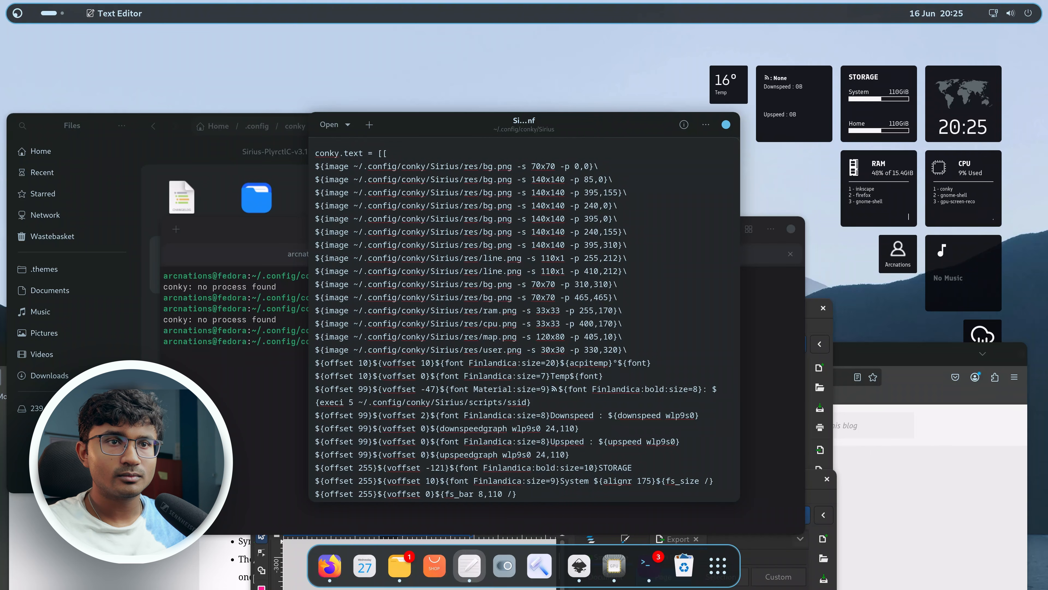
key(BackSpace)
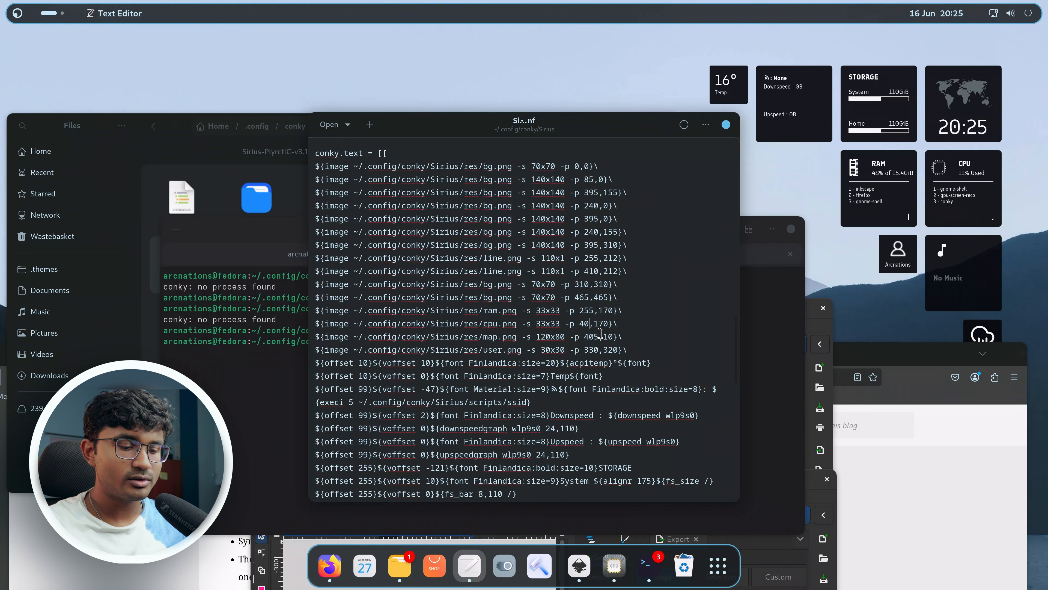
text(3)
key(ctrl+s)
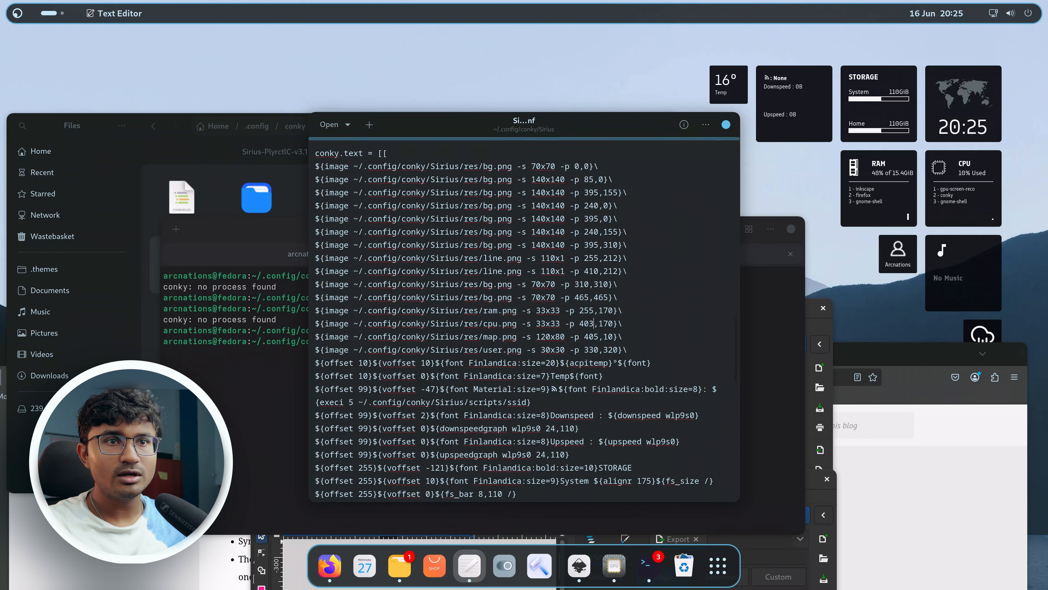
Set the RAM/CPU label line's offset to 280 and its goto to 448, then save.
scroll(556, 359, down, 5)
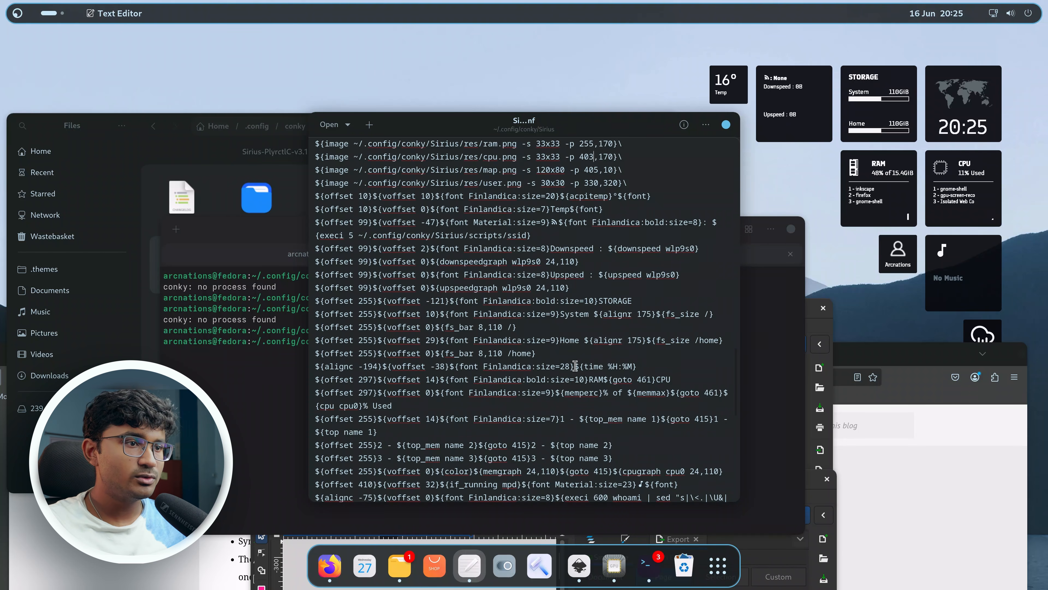
scroll(574, 382, down, 3)
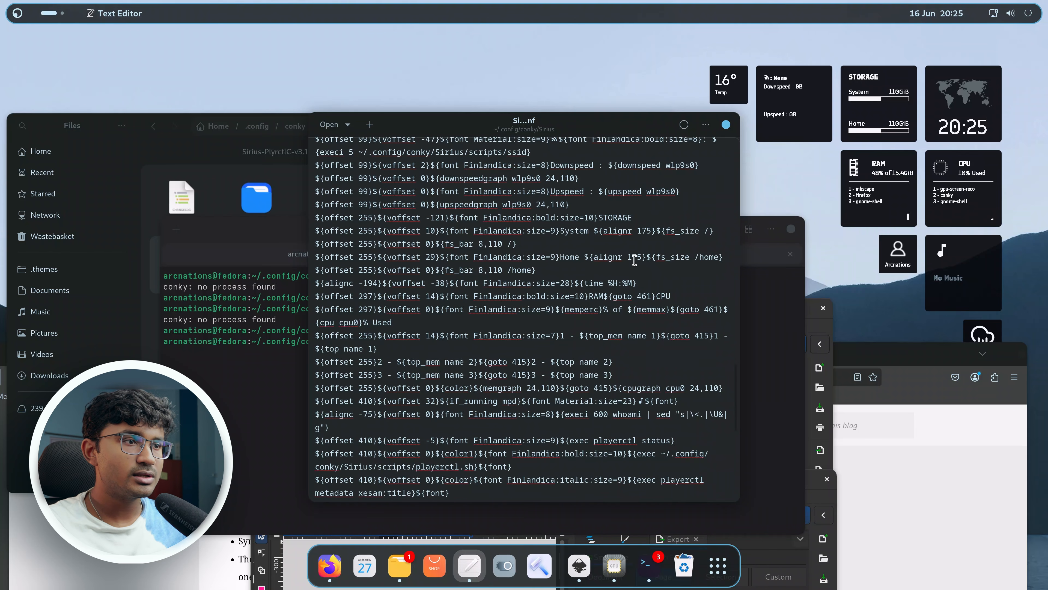
scroll(514, 274, up, 2)
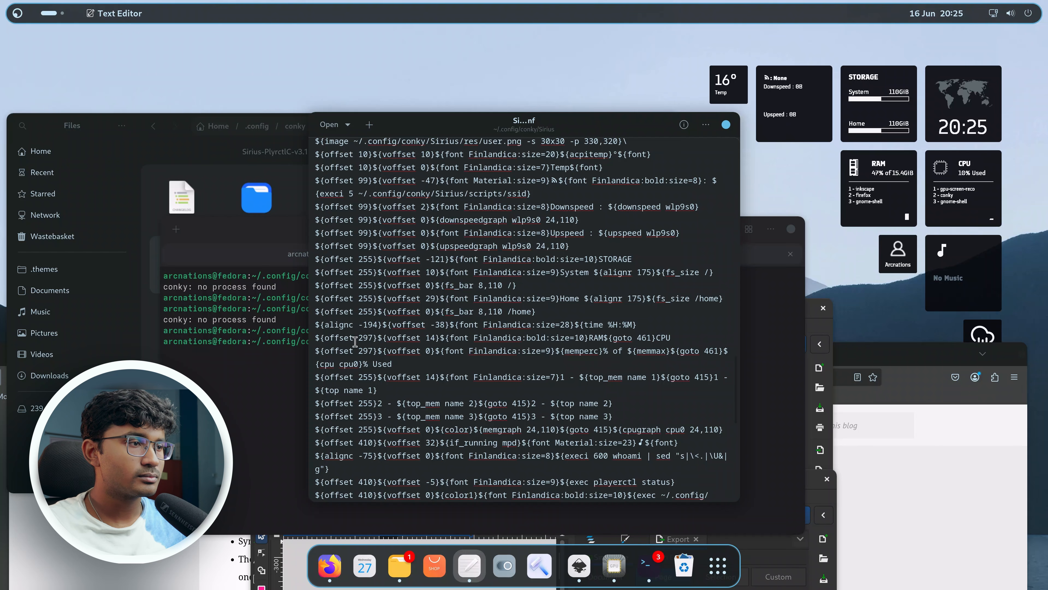
double_click(366, 338)
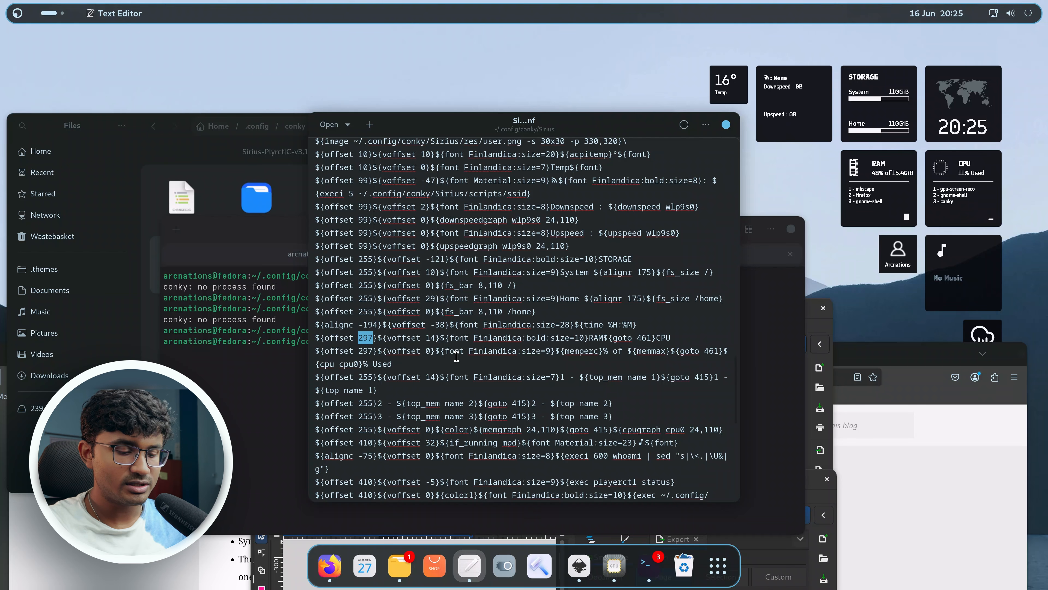
text(2)
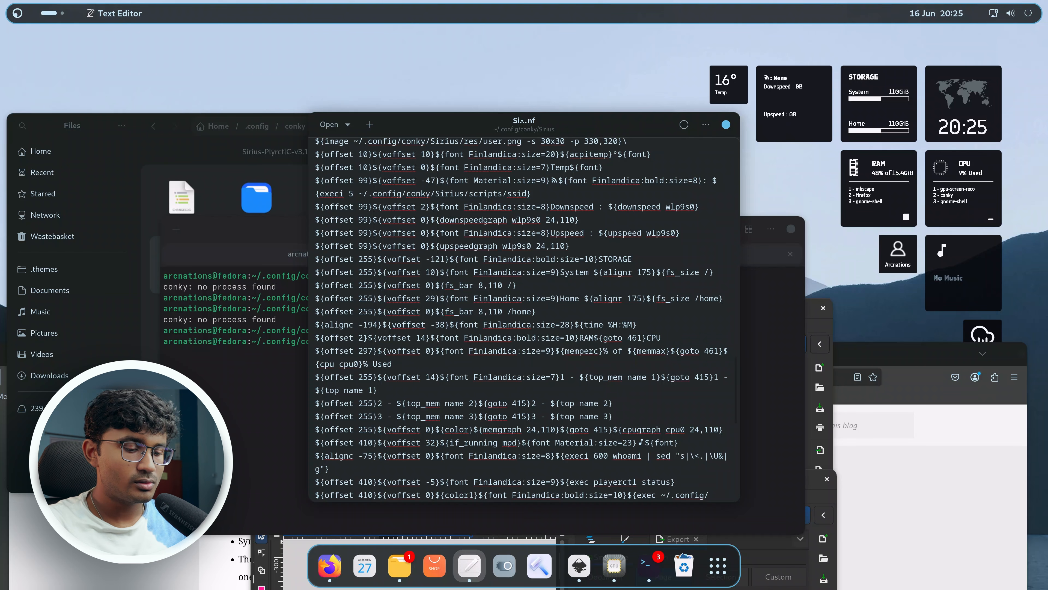
text(87)
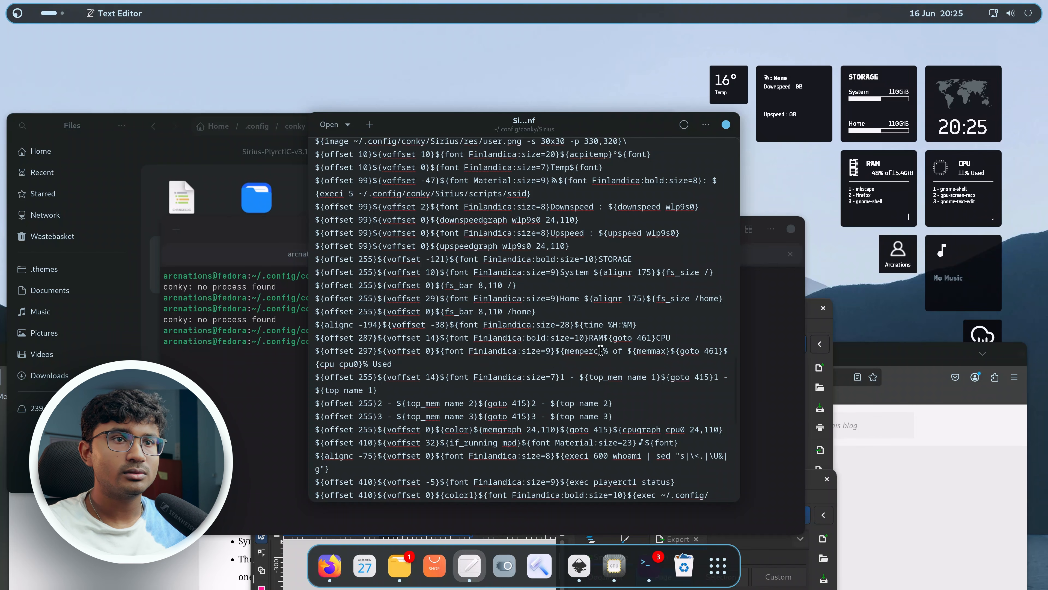
double_click(362, 336)
text(277)
key(ctrl+s)
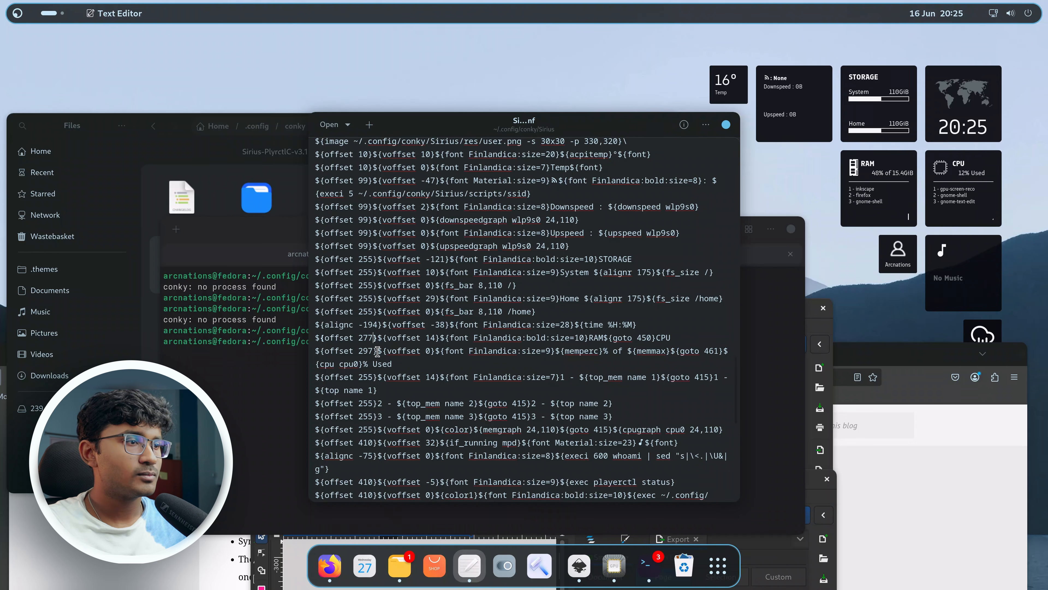
key(BackSpace)
key(BackSpace)
text(80)
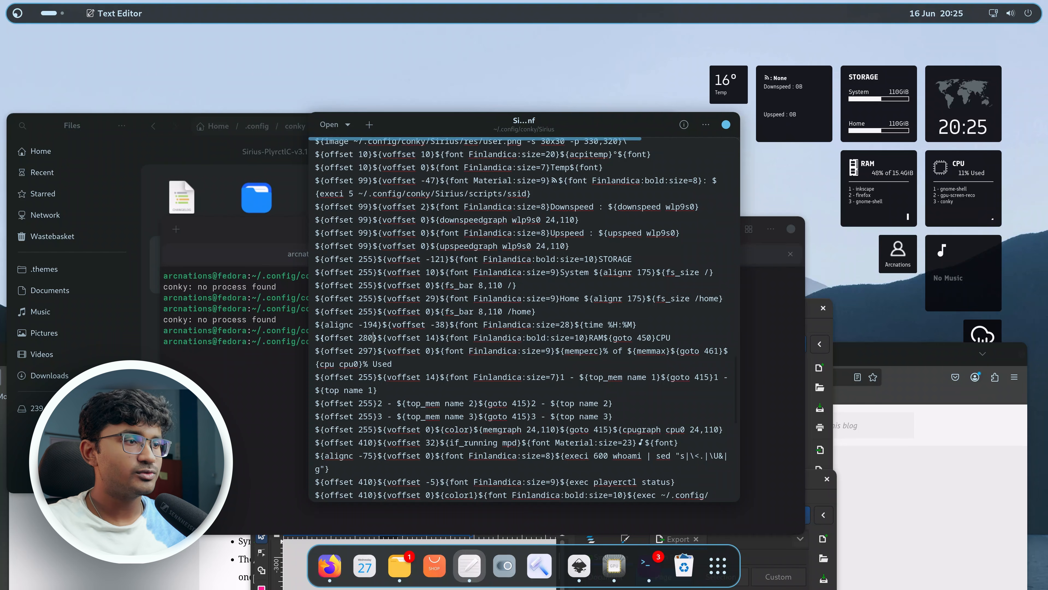
double_click(646, 337)
text(448)
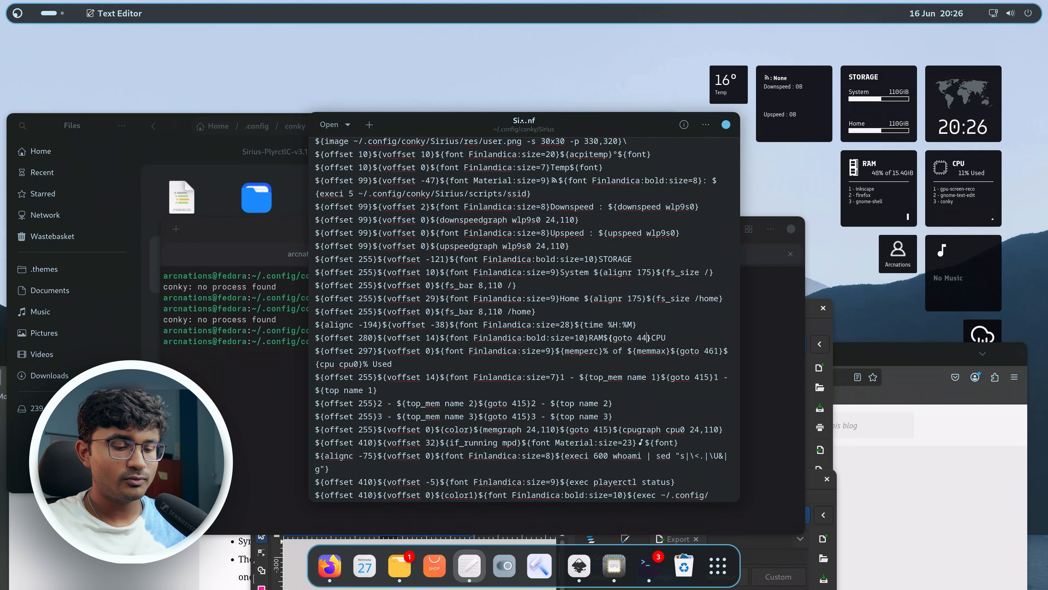
key(ctrl+s)
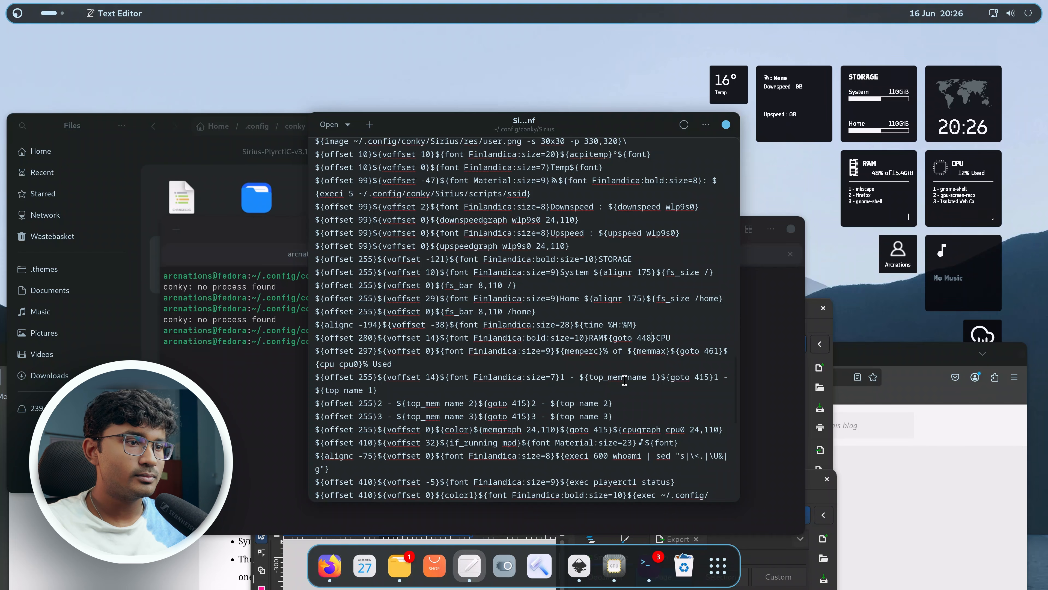
Set the RAM usage line's offset to 280 and its goto to 448, then save.
click(354, 351)
drag(354, 351, 360, 356)
double_click(362, 351)
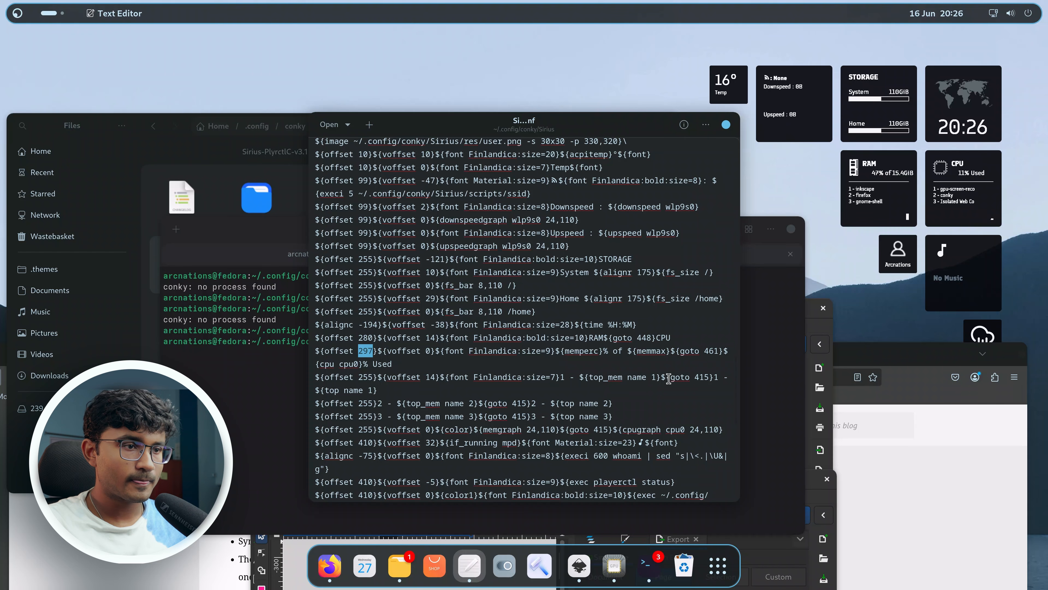
double_click(365, 337)
key(ctrl+c)
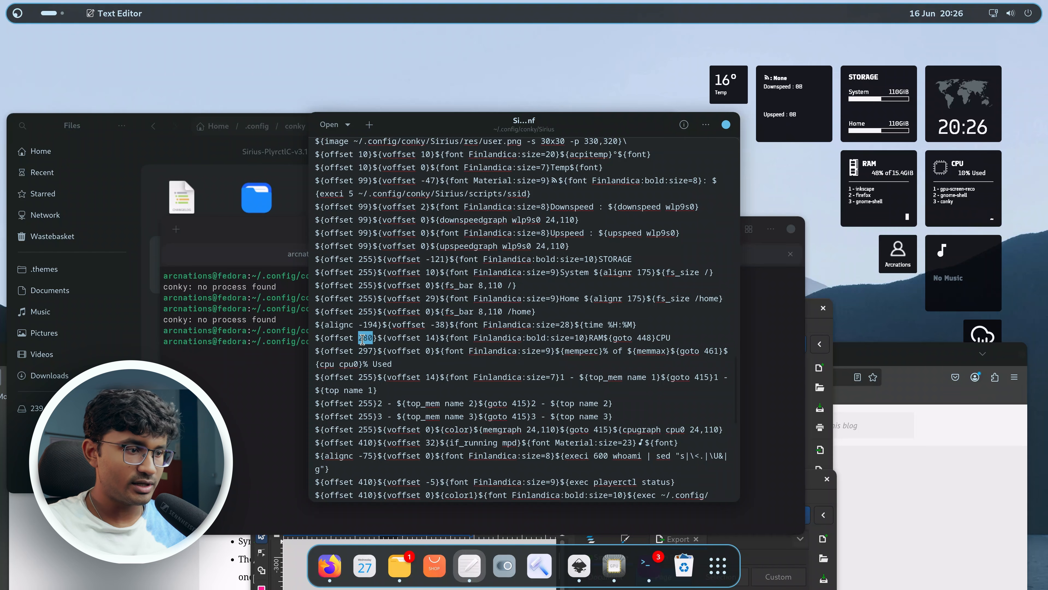
double_click(365, 353)
key(ctrl+v)
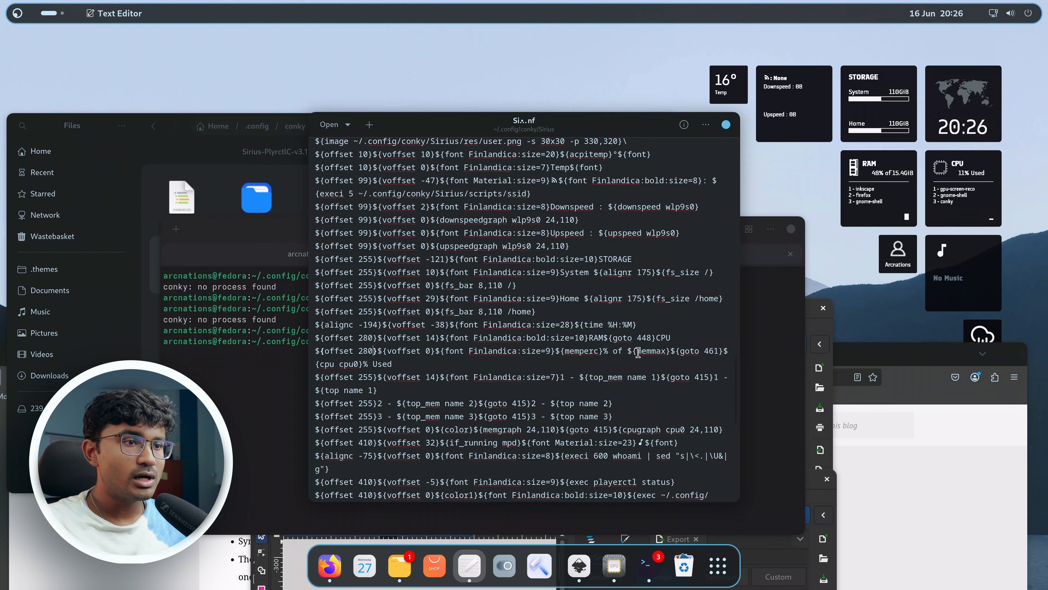
double_click(644, 337)
key(ctrl+c)
double_click(713, 351)
key(ctrl+v)
key(ctrl+s)
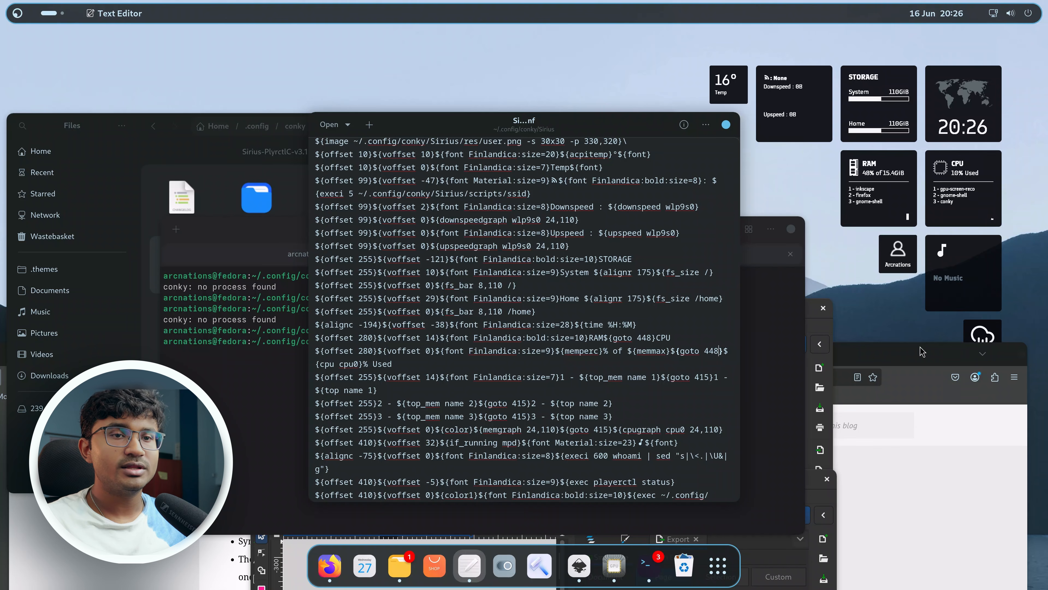
Read the blog's instructions for finding the network device ID with ip link.
drag(922, 357, 883, 474)
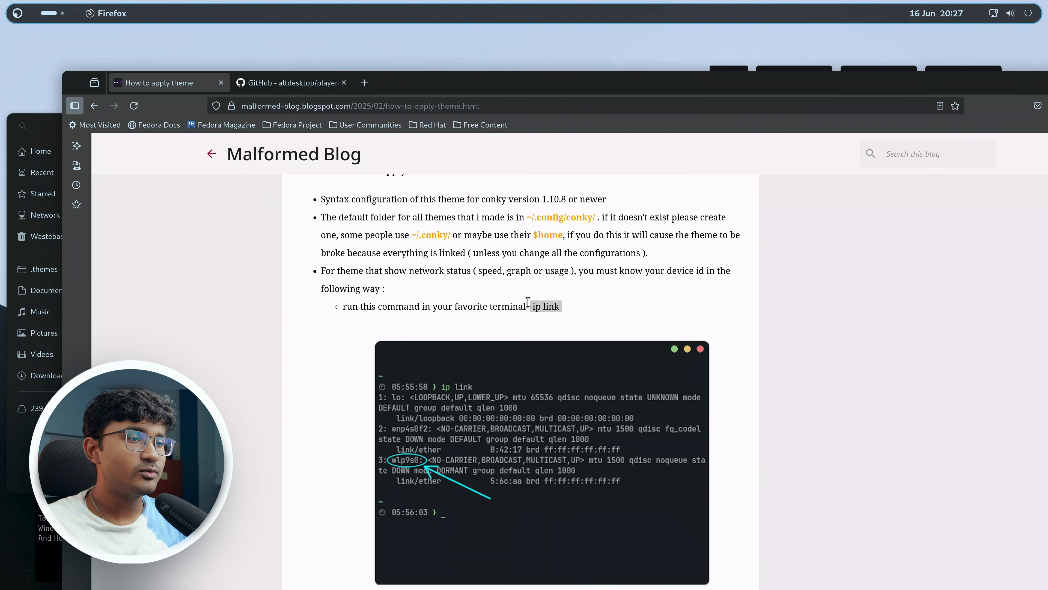
scroll(544, 317, down, 3)
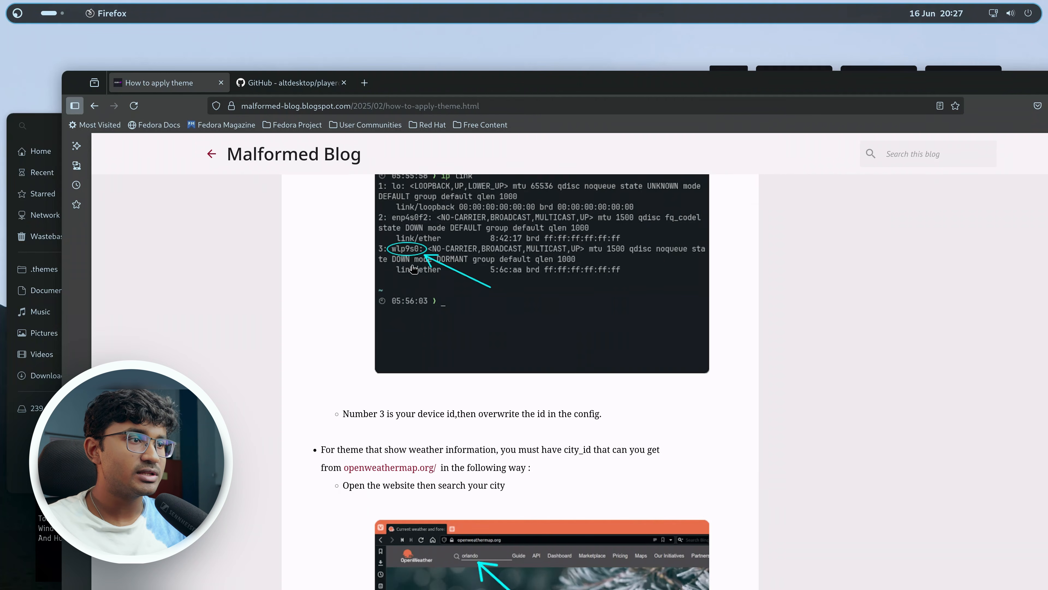
scroll(541, 396, down, 3)
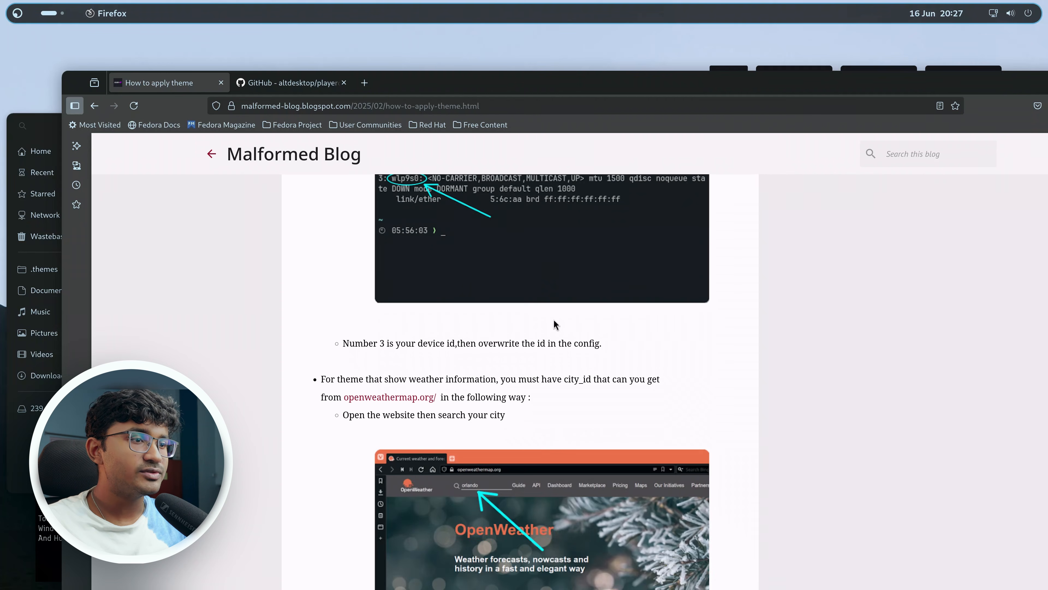
scroll(583, 357, up, 3)
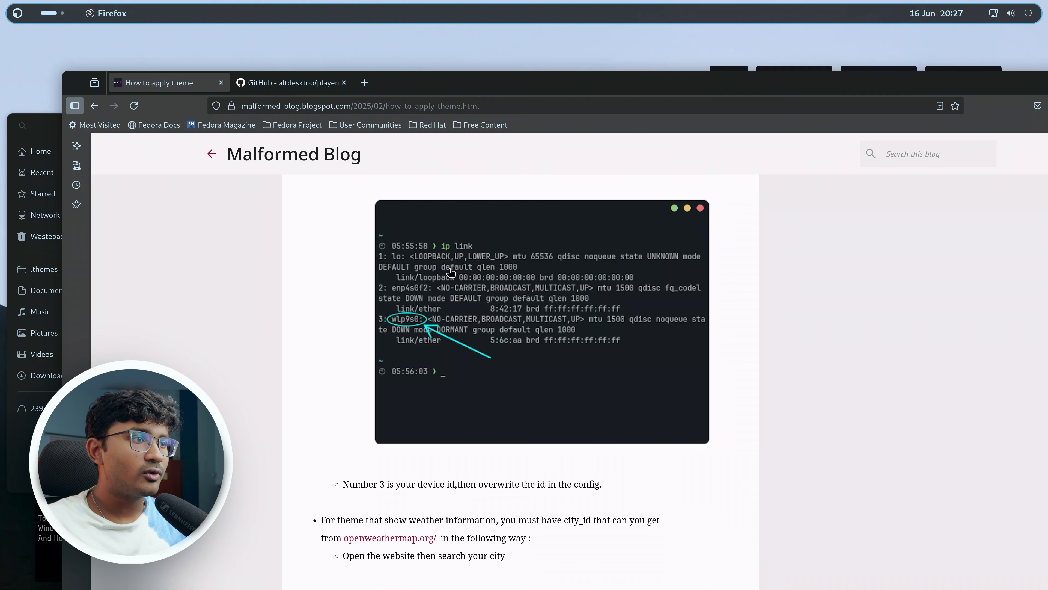
List the network devices with ip link in the terminal and copy the enp2s0 device name.
drag(645, 89, 681, 380)
click(596, 288)
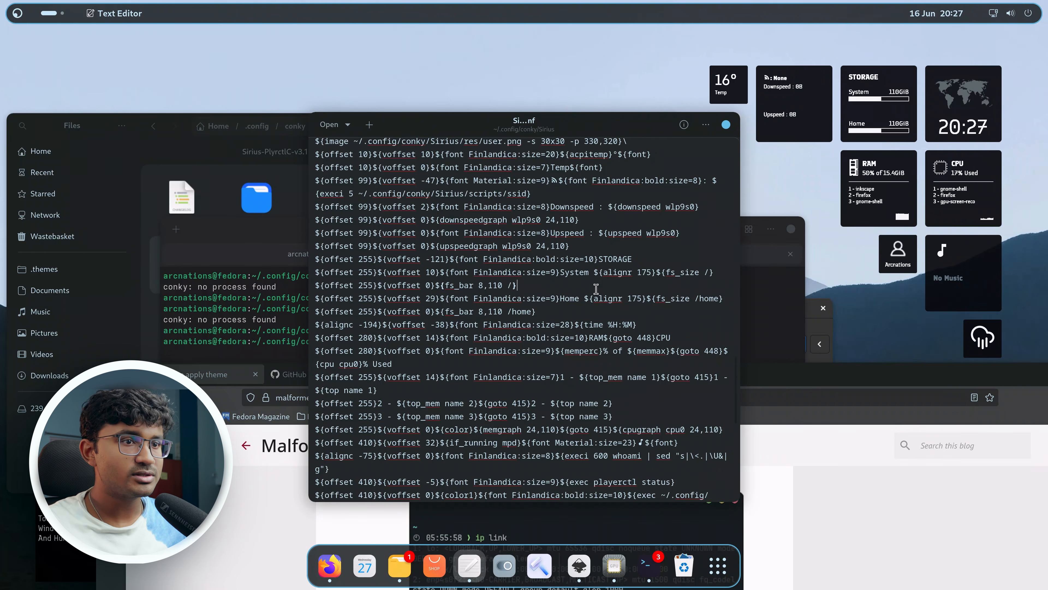
click(255, 356)
text(ip link)
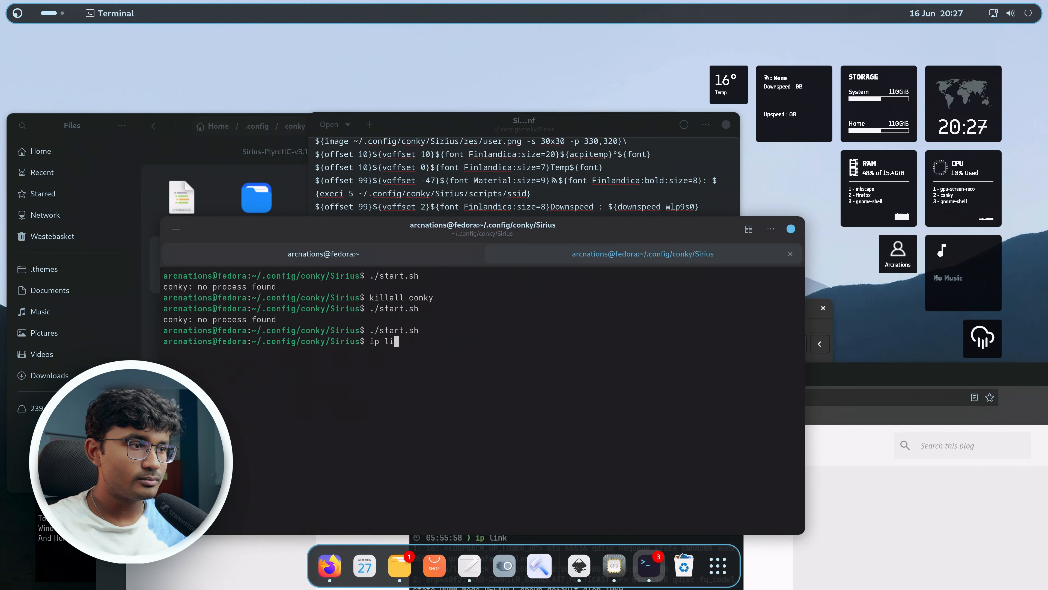
key(Return)
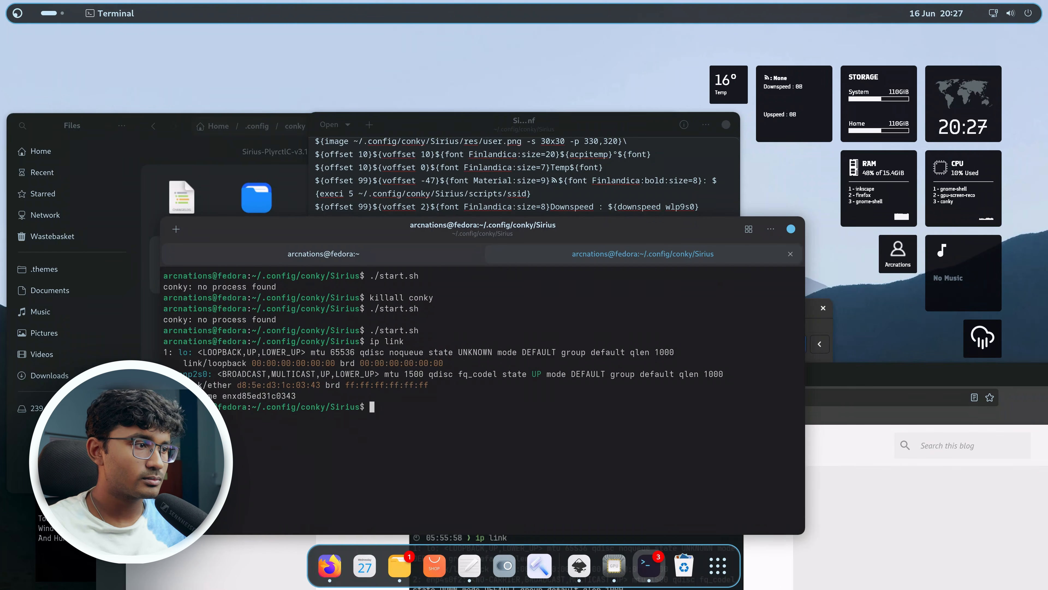
triple_click(199, 371)
click(199, 372)
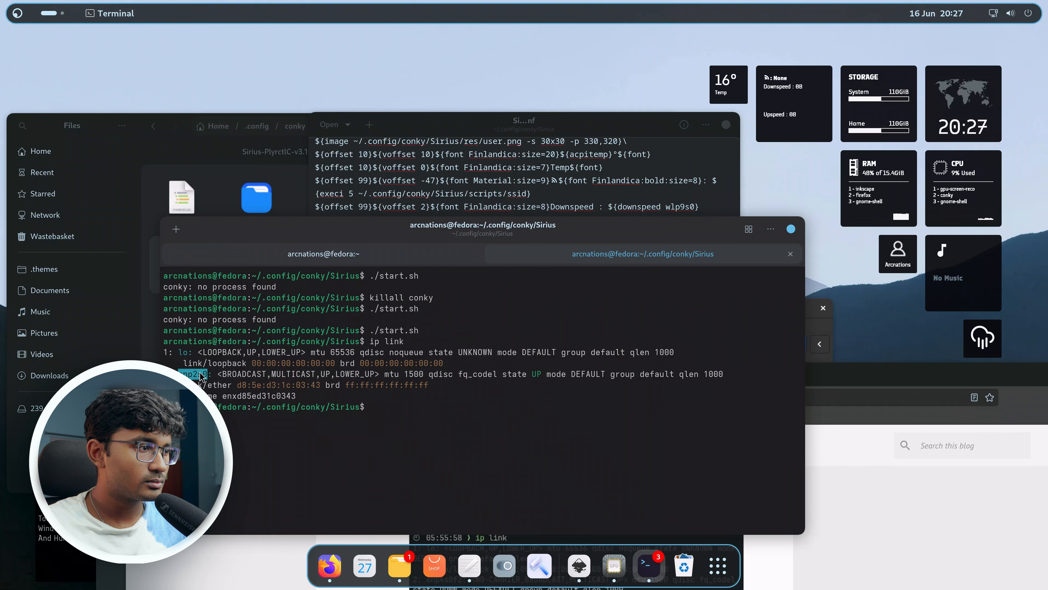
right_click(200, 372)
click(256, 139)
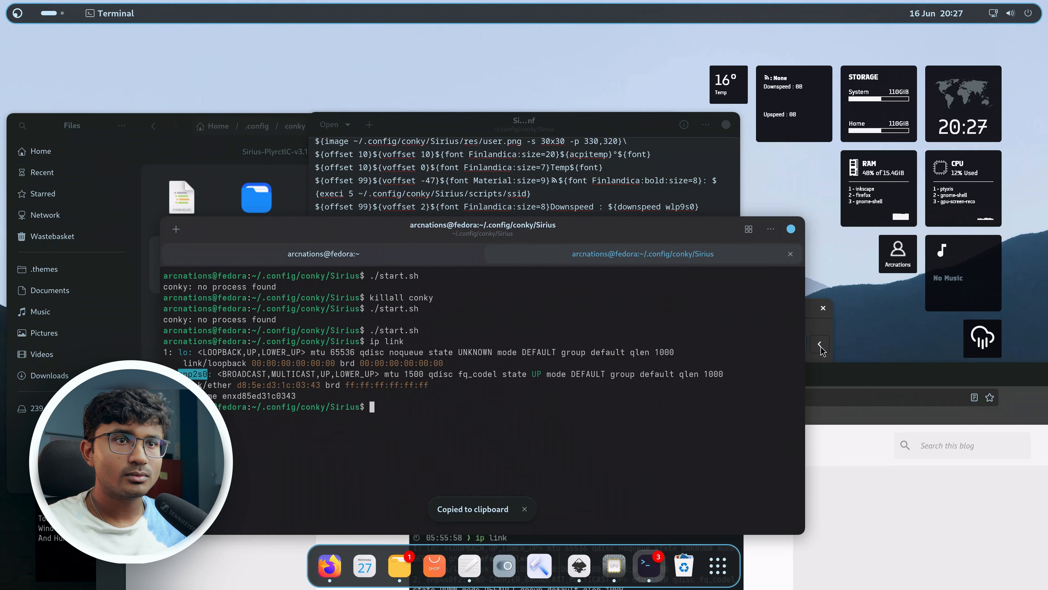
Replace wlp9s0 with enp2s0 in the downspeedgraph line of the config and save.
drag(855, 374, 675, 11)
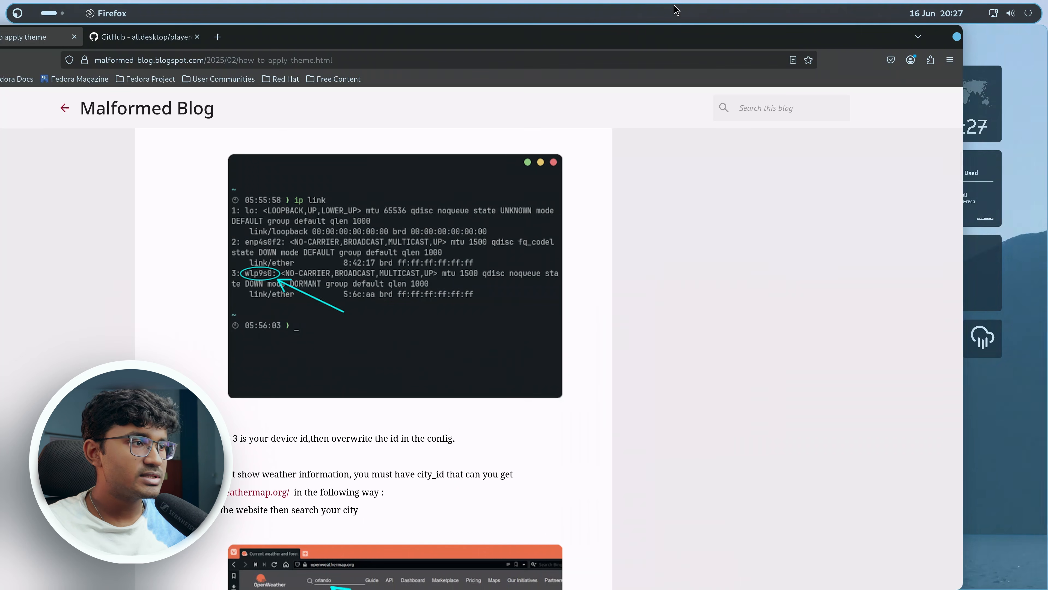
drag(763, 56, 831, 332)
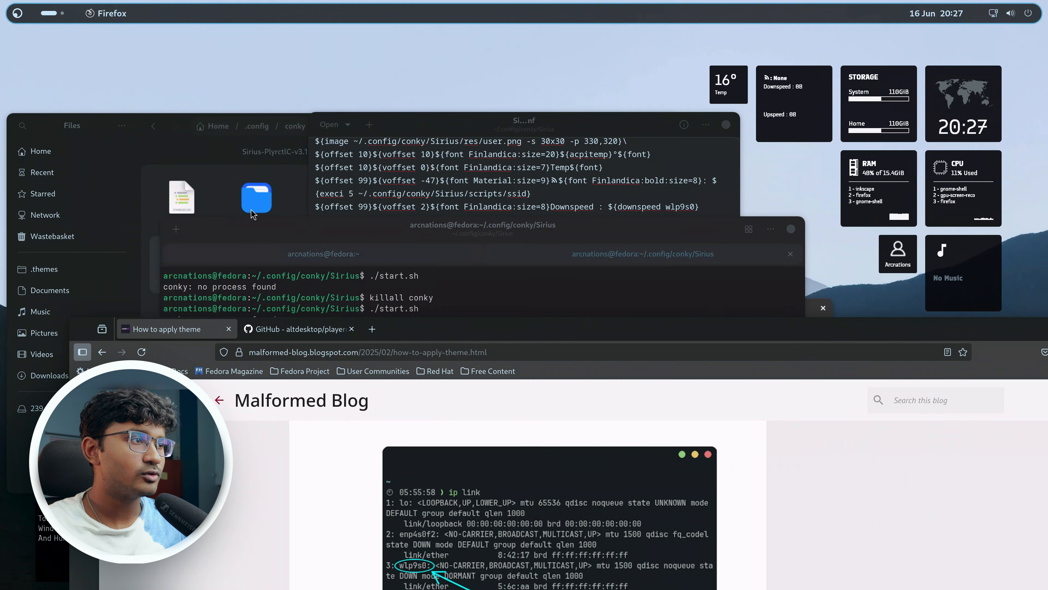
click(473, 143)
double_click(527, 219)
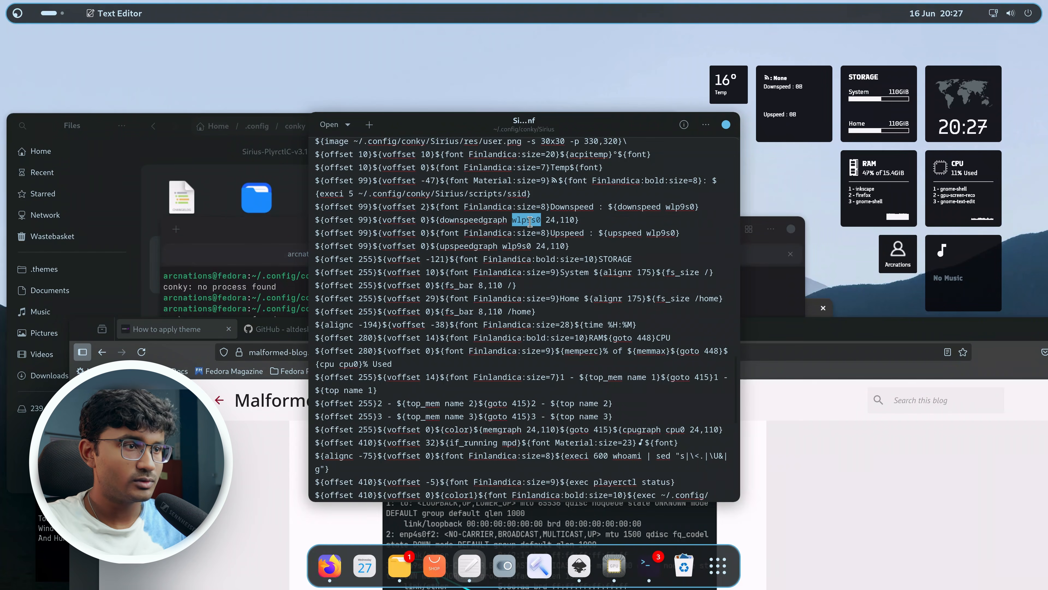
text(enp2s0)
key(ctrl+s)
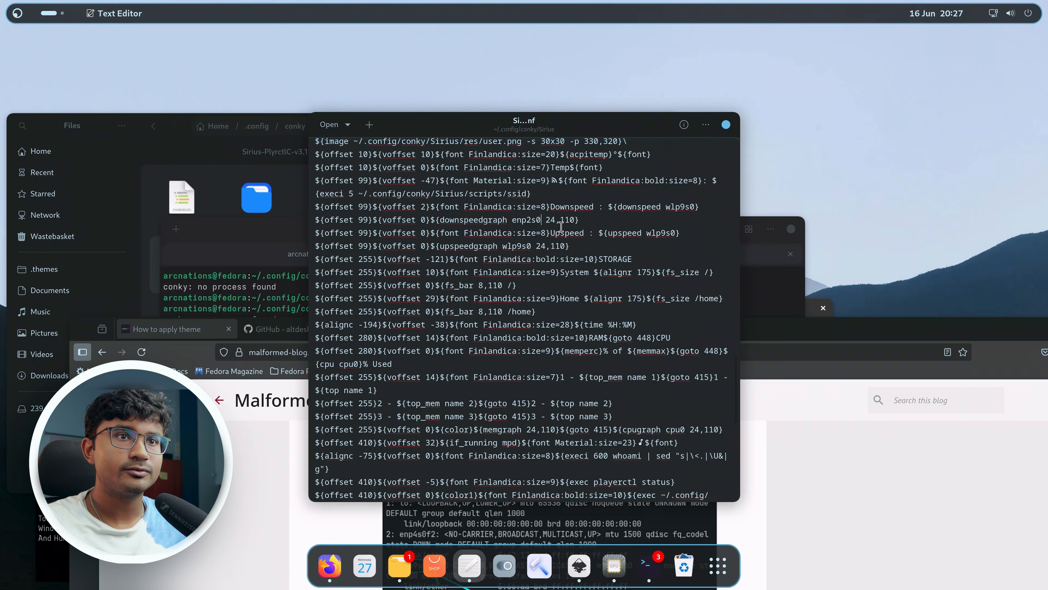
Replace all remaining wlp9s0 occurrences with enp2s0 in the config and save.
mouse_move(586, 131)
mouse_down()
mouse_move(434, 114)
mouse_move(590, 120)
mouse_up()
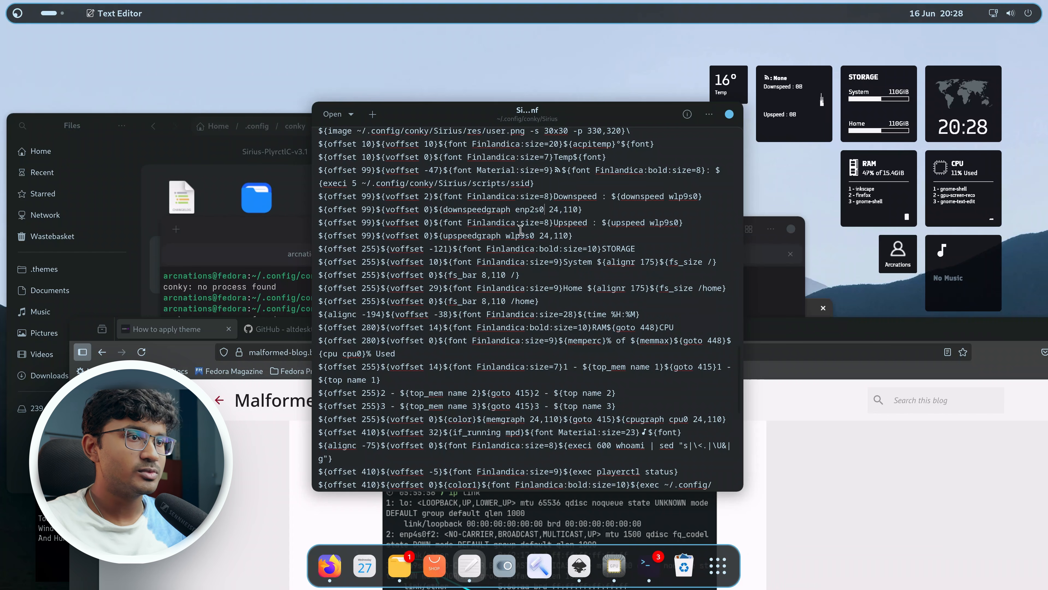
double_click(528, 235)
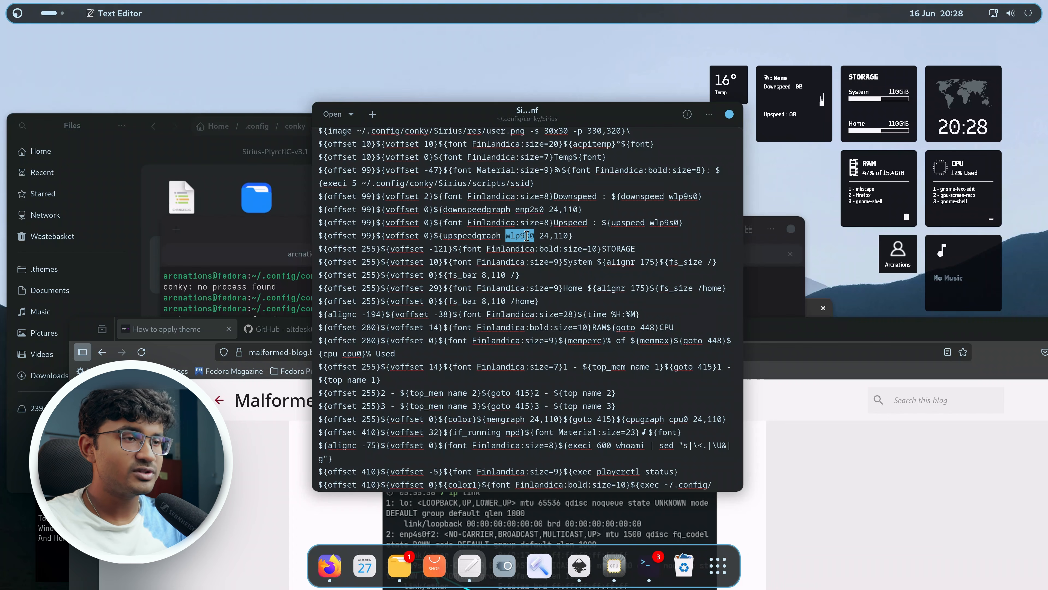
key(ctrl+f)
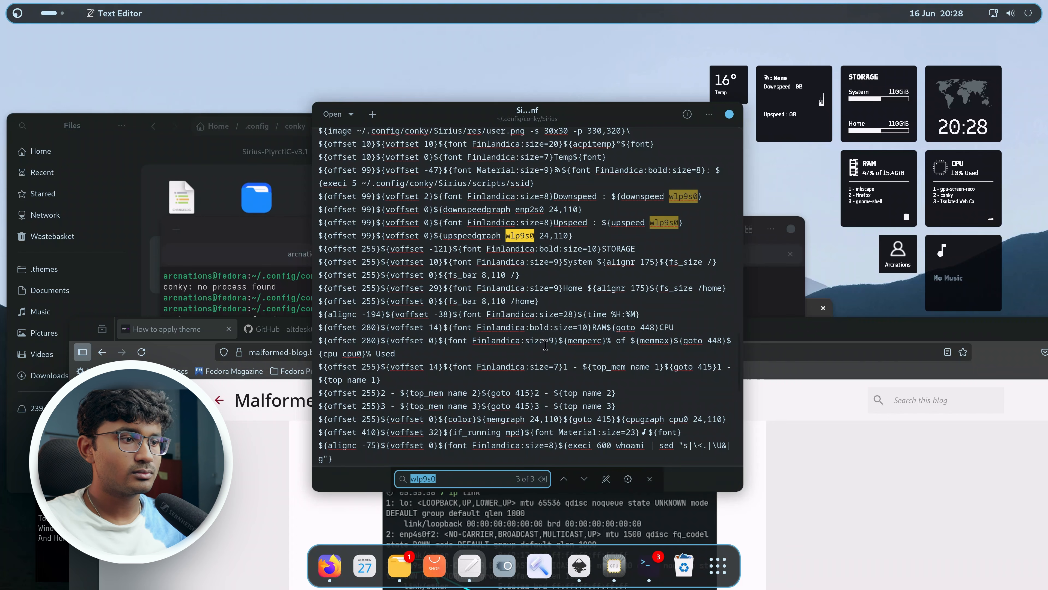
click(606, 479)
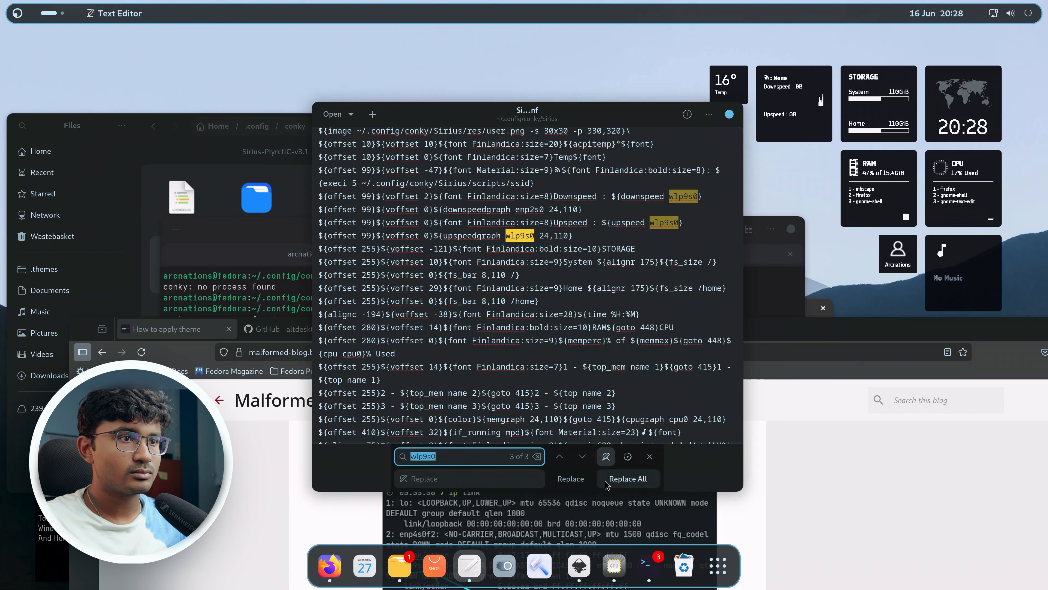
click(446, 485)
text(enp2s0)
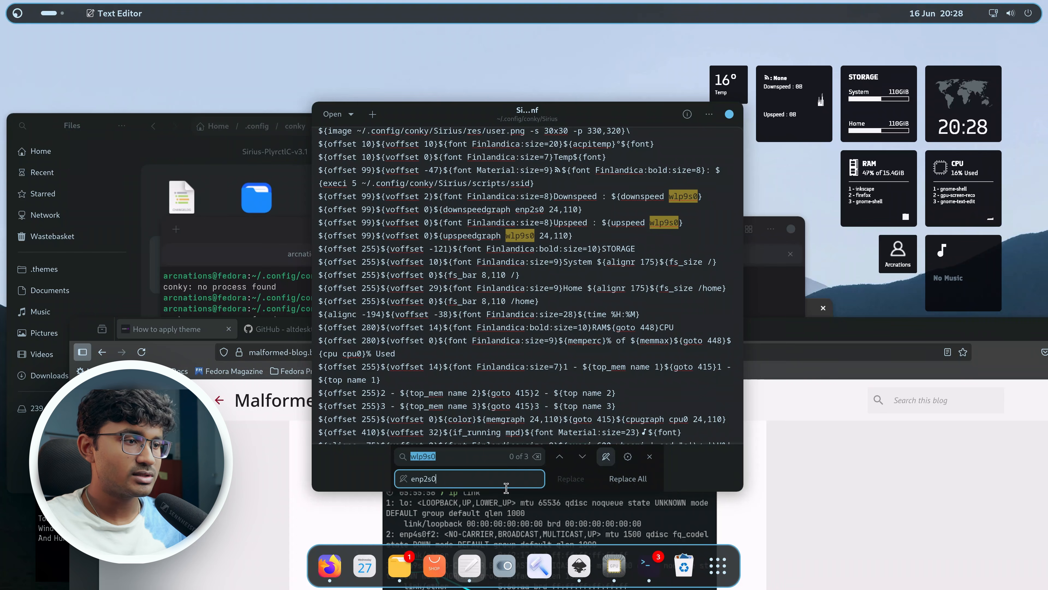
click(624, 479)
key(ctrl+s)
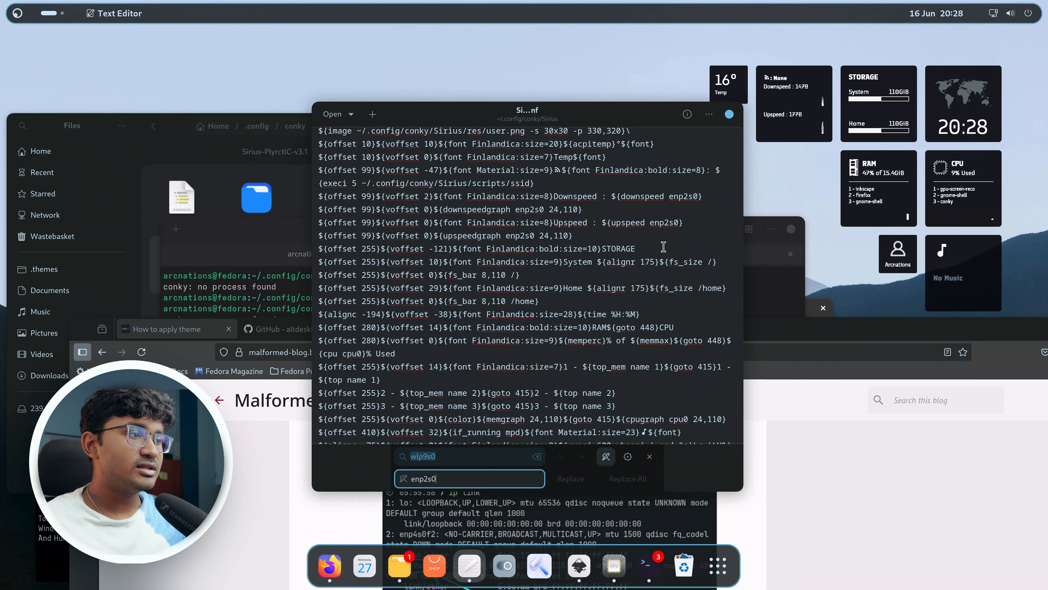
Open openweathermap.org from the blog link, block location access, and search for kolkata.
click(826, 483)
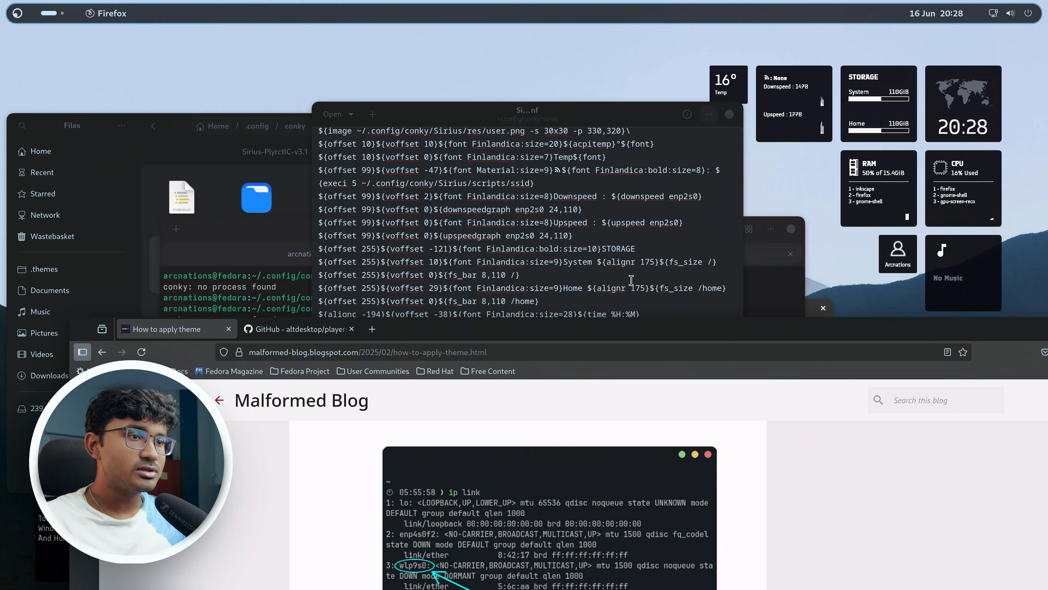
drag(541, 330, 541, 88)
scroll(540, 421, down, 6)
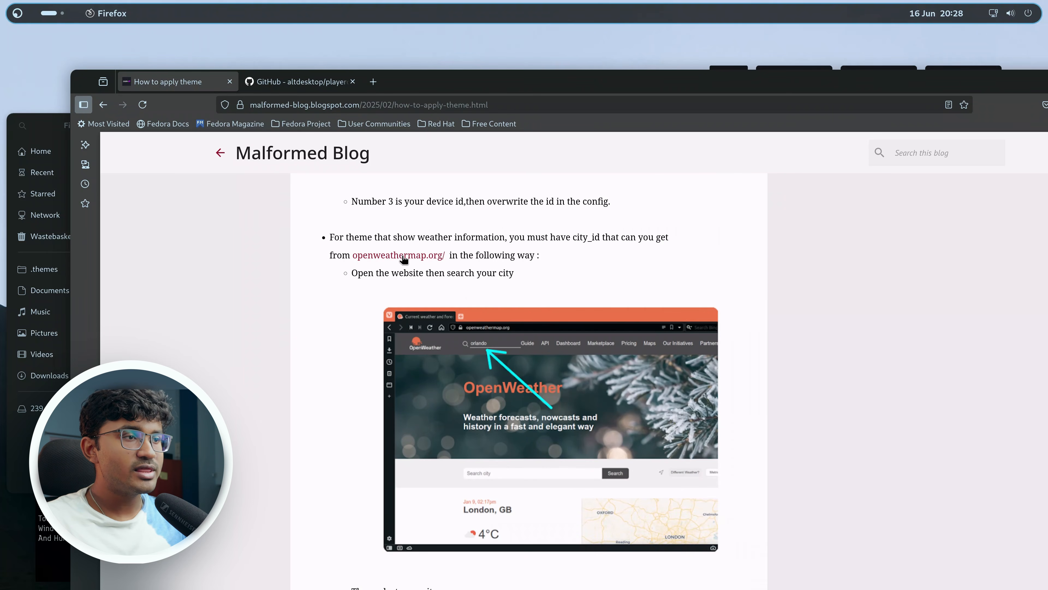
click(404, 257)
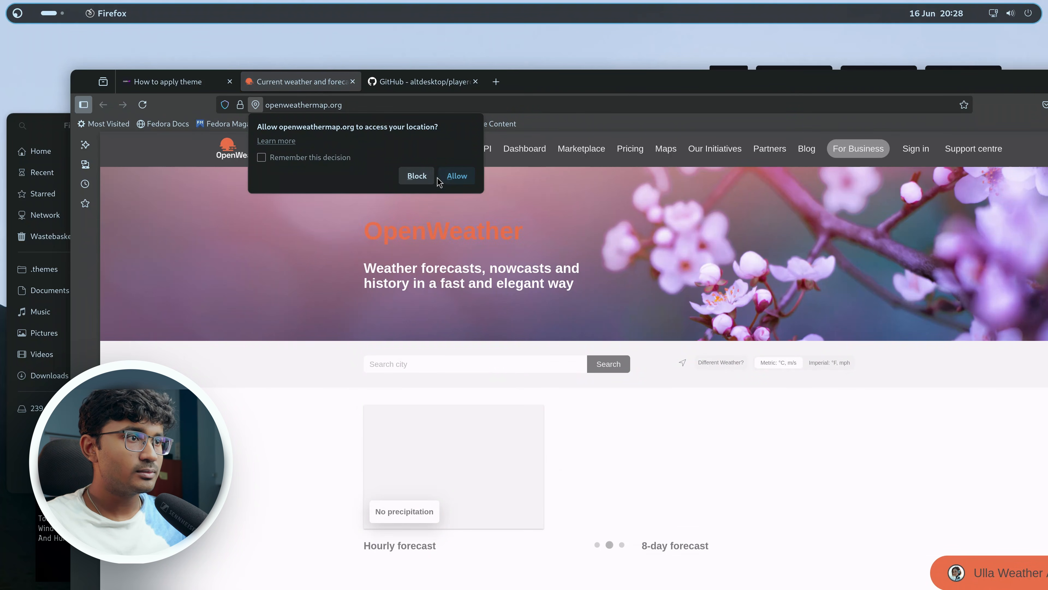
click(417, 175)
text(kolkata)
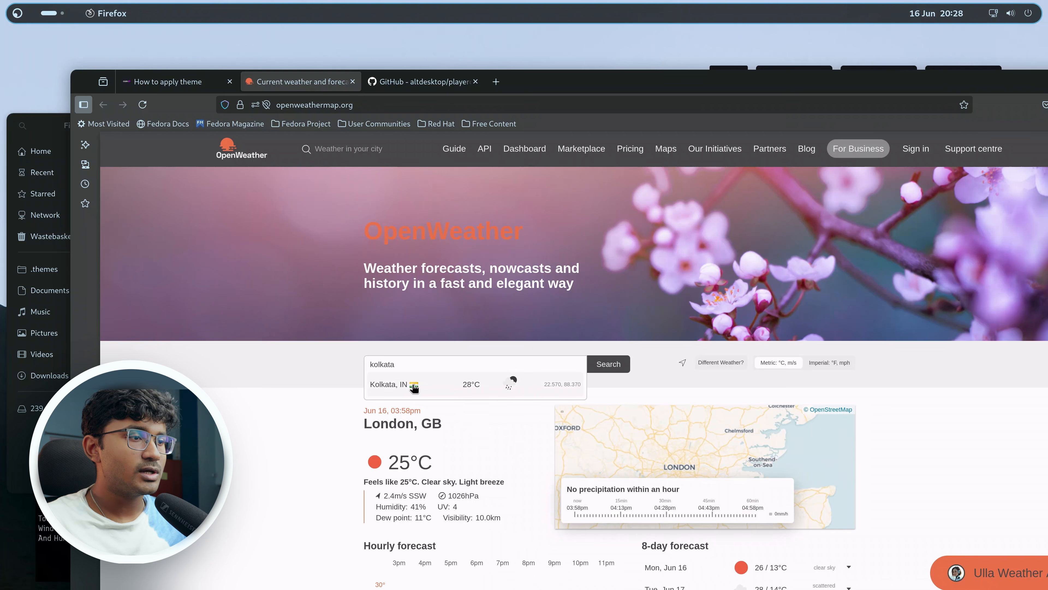
click(395, 383)
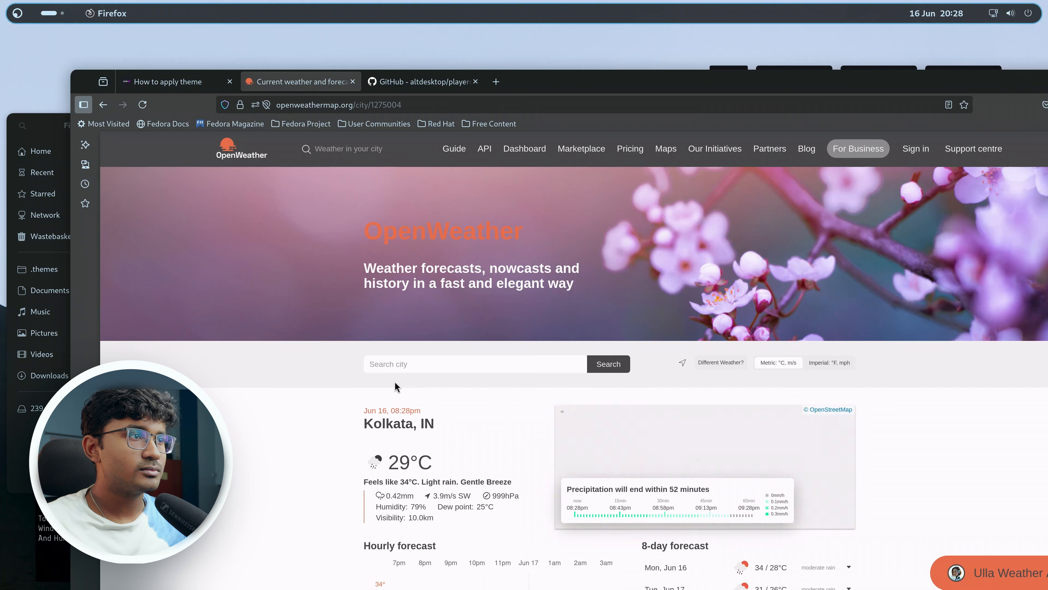
Copy Kolkata's city ID from the page address.
double_click(383, 106)
key(ctrl+c)
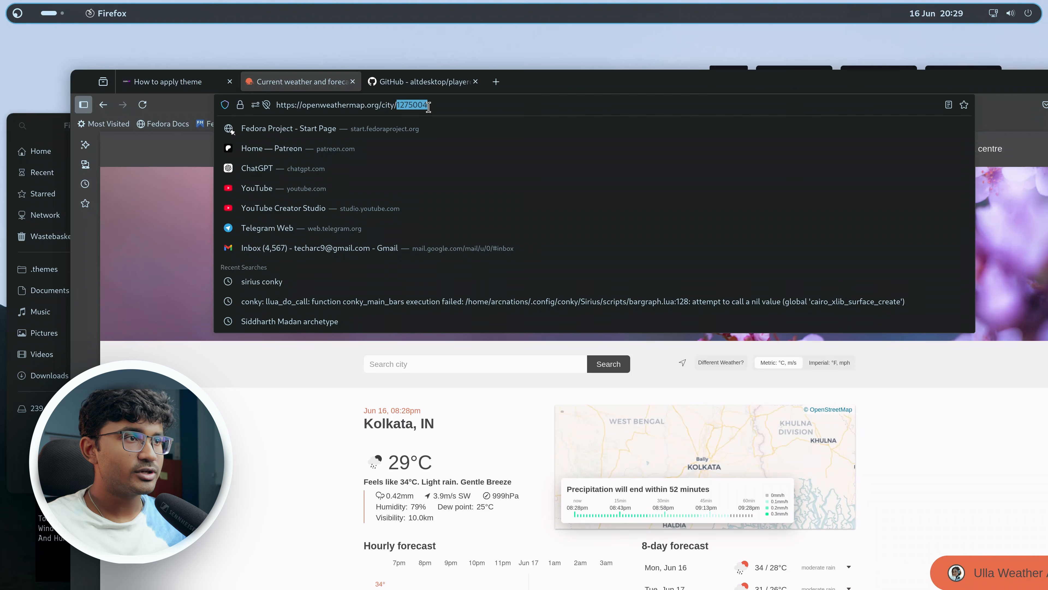
drag(631, 98, 295, 283)
click(295, 298)
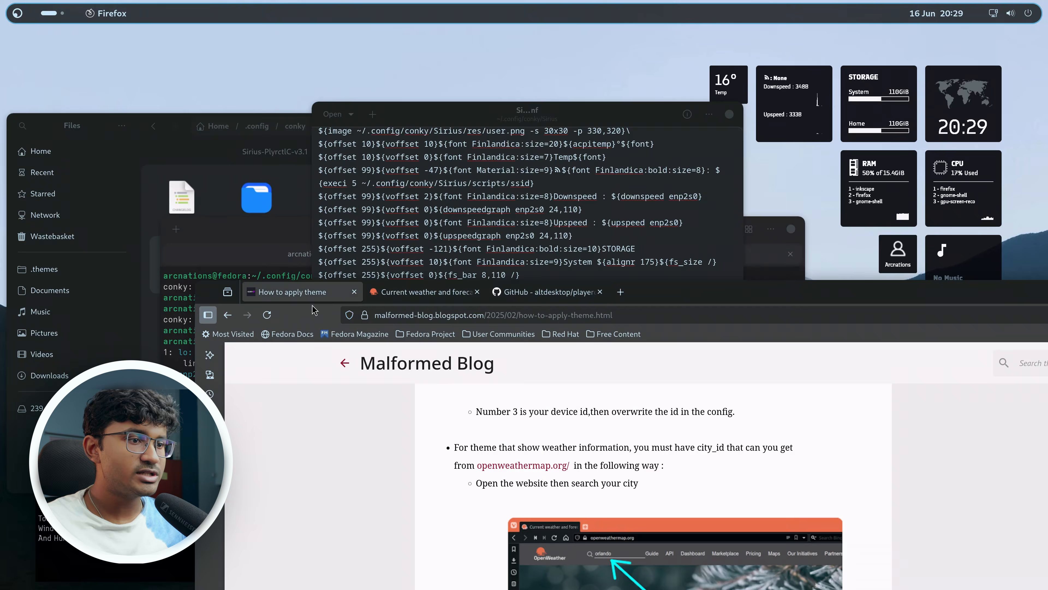
Read the blog's instructions for replacing the city_id in weather-v2.0.sh.
drag(786, 287, 676, 16)
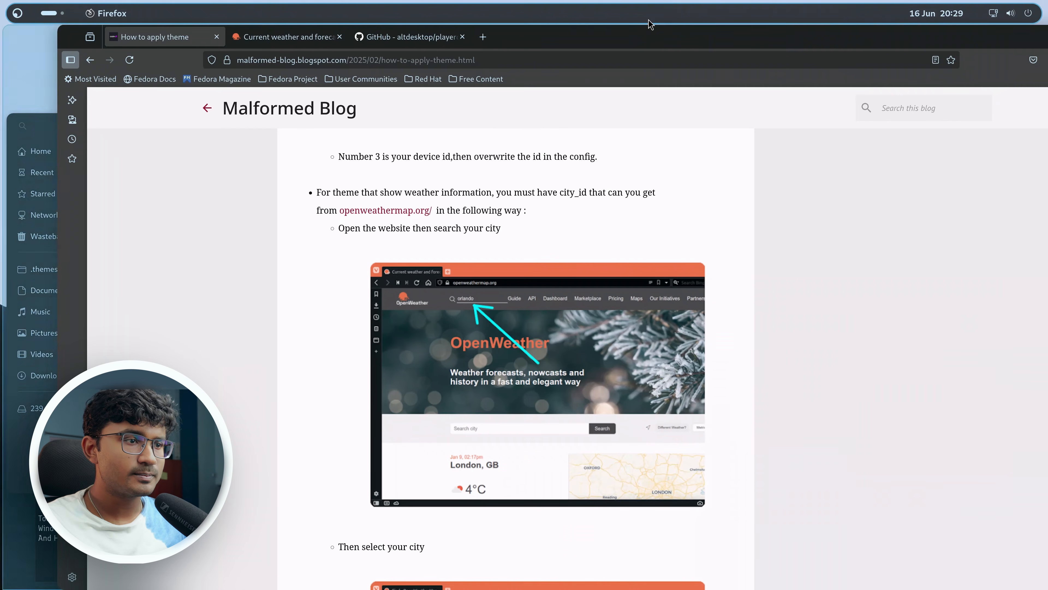
scroll(609, 381, down, 10)
scroll(609, 381, down, 10)
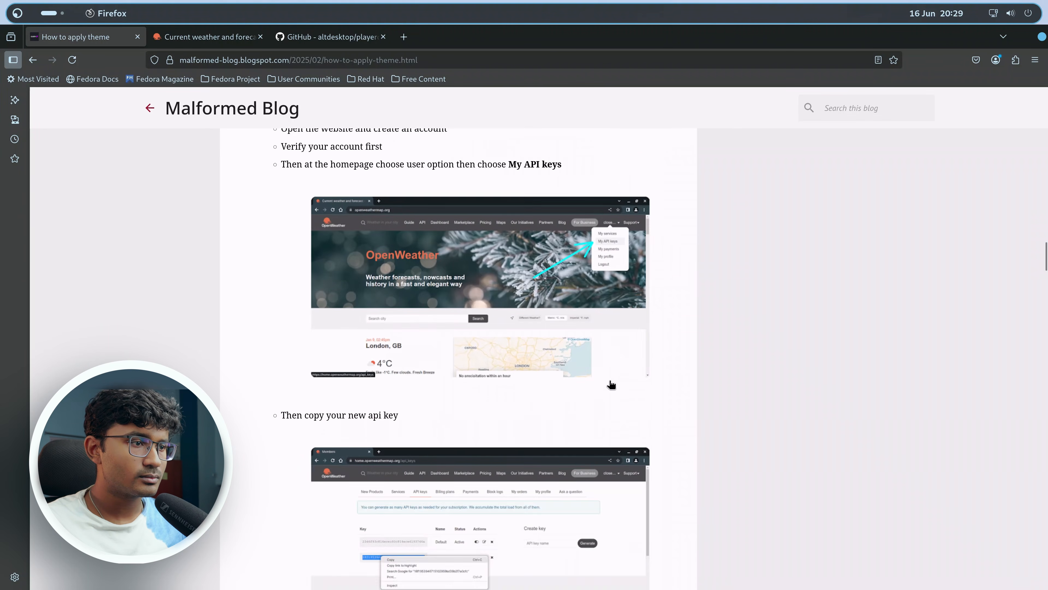
scroll(481, 256, up, 6)
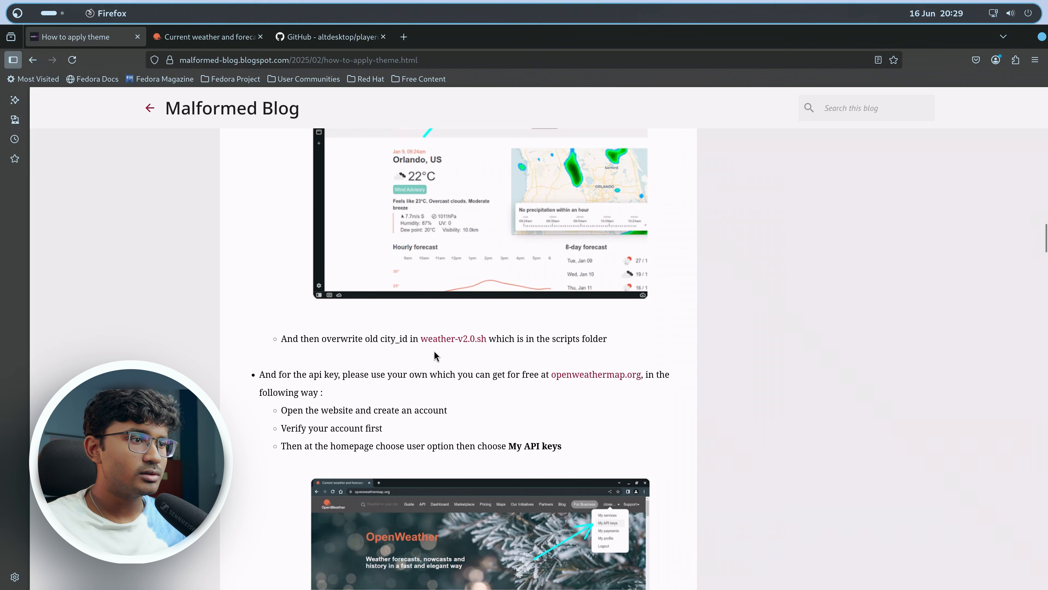
Open weather-v2.0.sh in the theme's scripts folder, set city_id to 1275004, and save.
drag(570, 41, 890, 337)
click(268, 206)
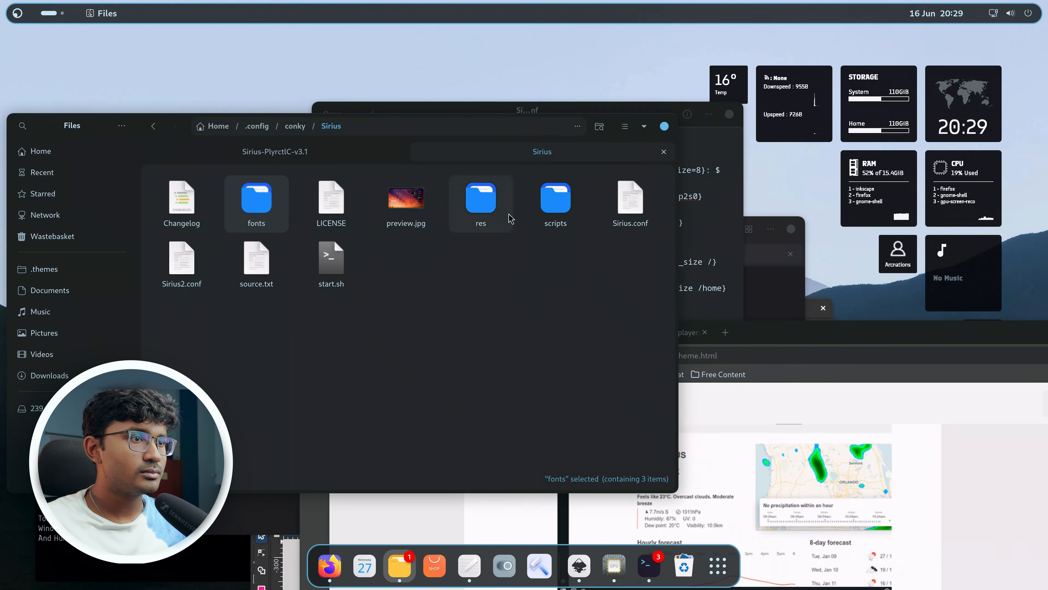
double_click(558, 212)
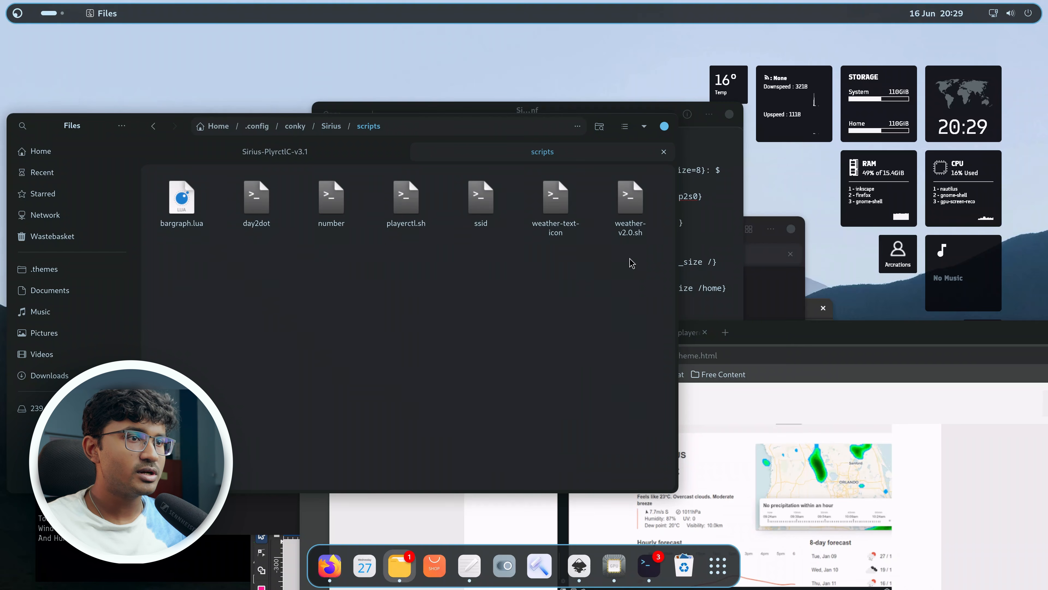
double_click(620, 238)
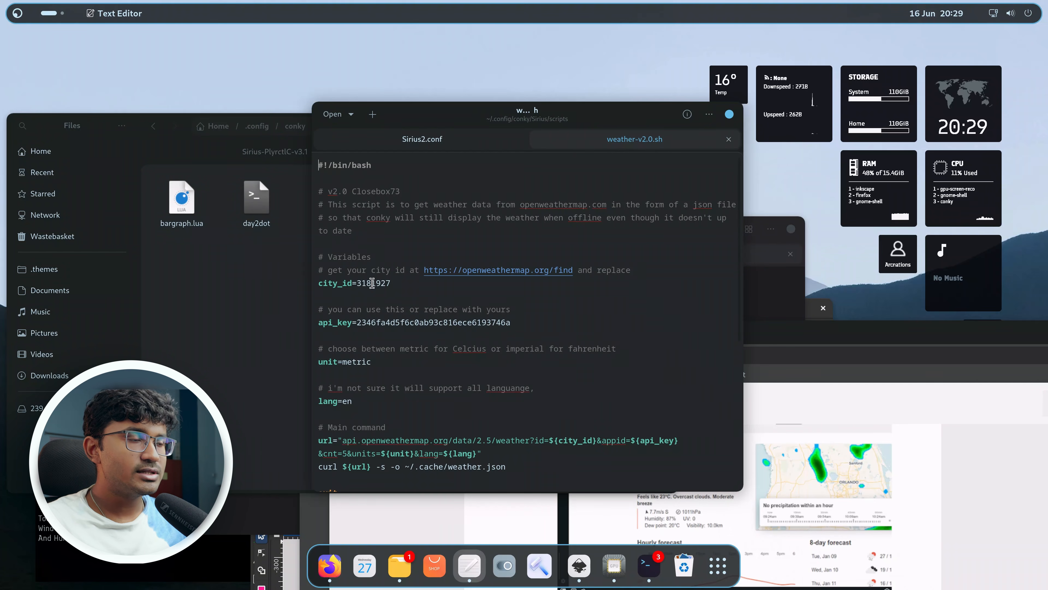
double_click(372, 283)
drag(537, 103, 550, 166)
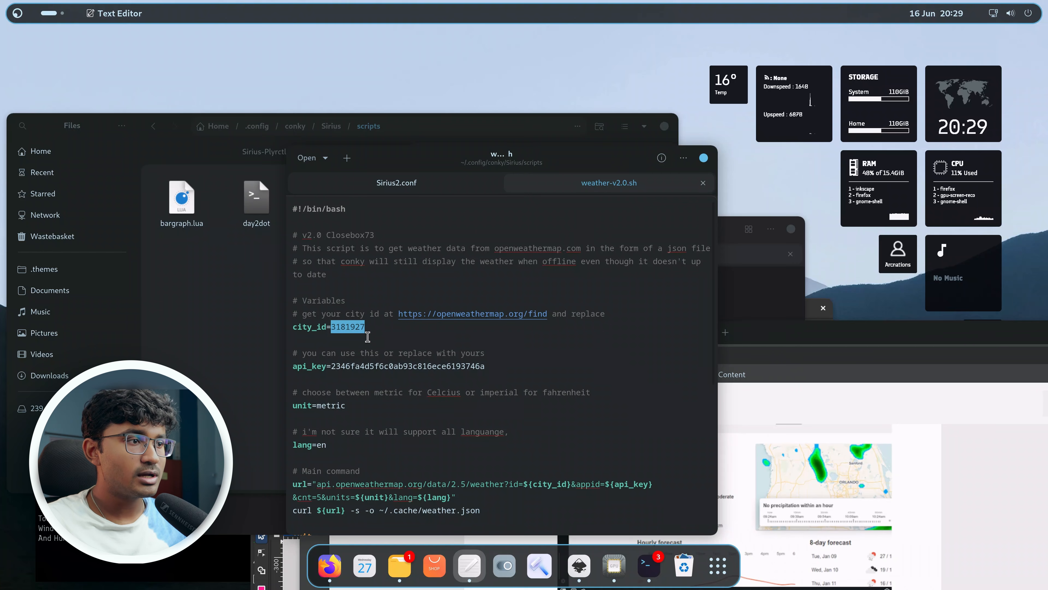
key(ctrl+v)
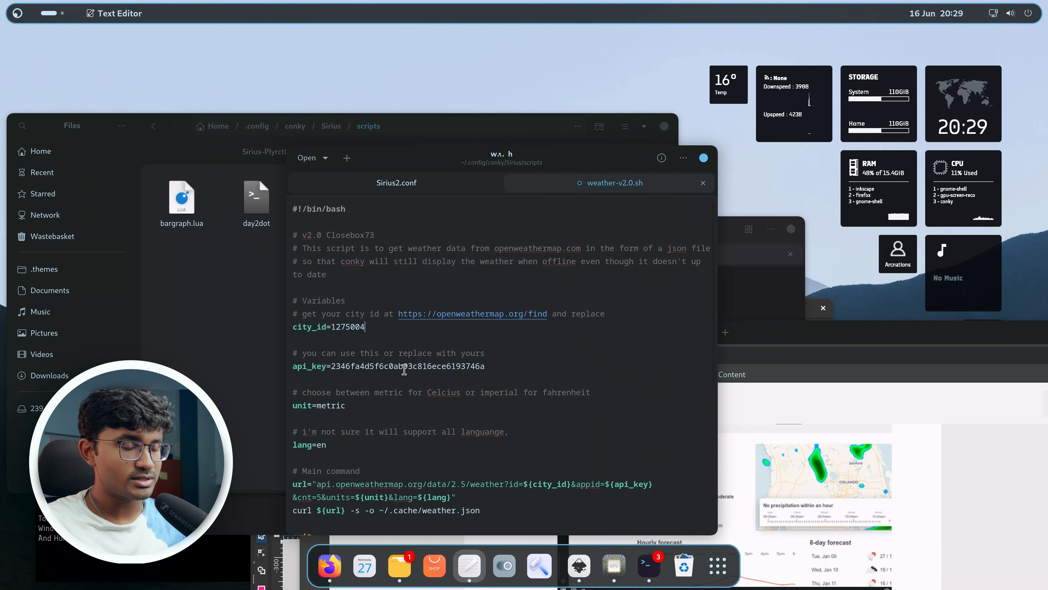
key(ctrl+s)
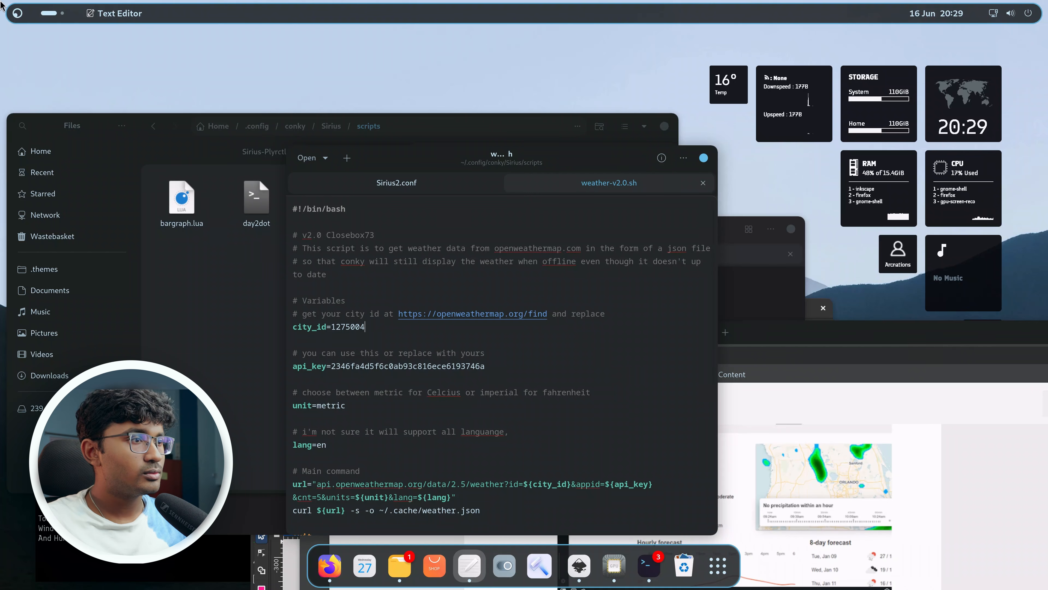
Navigate the file manager to ~/.config/conky/Sirius.
mouse_move(1, 4)
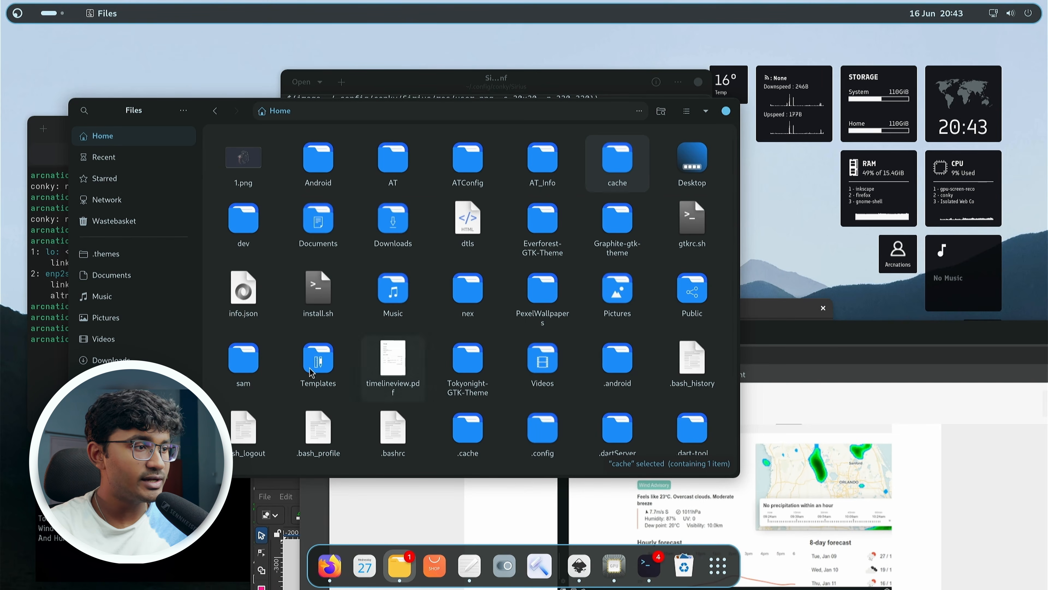
scroll(312, 382, down, 2)
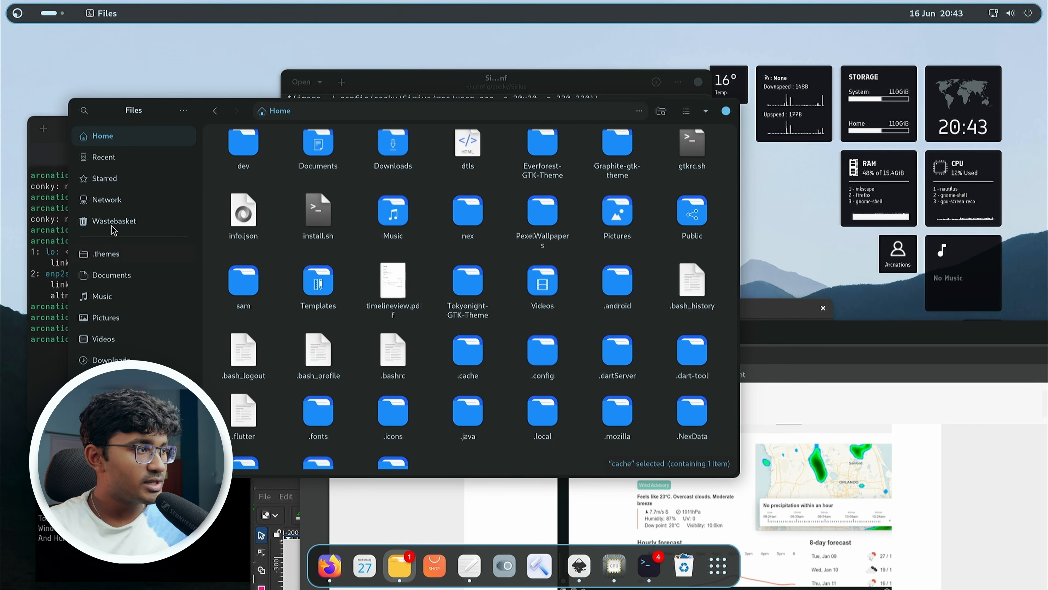
scroll(247, 305, up, 3)
click(373, 319)
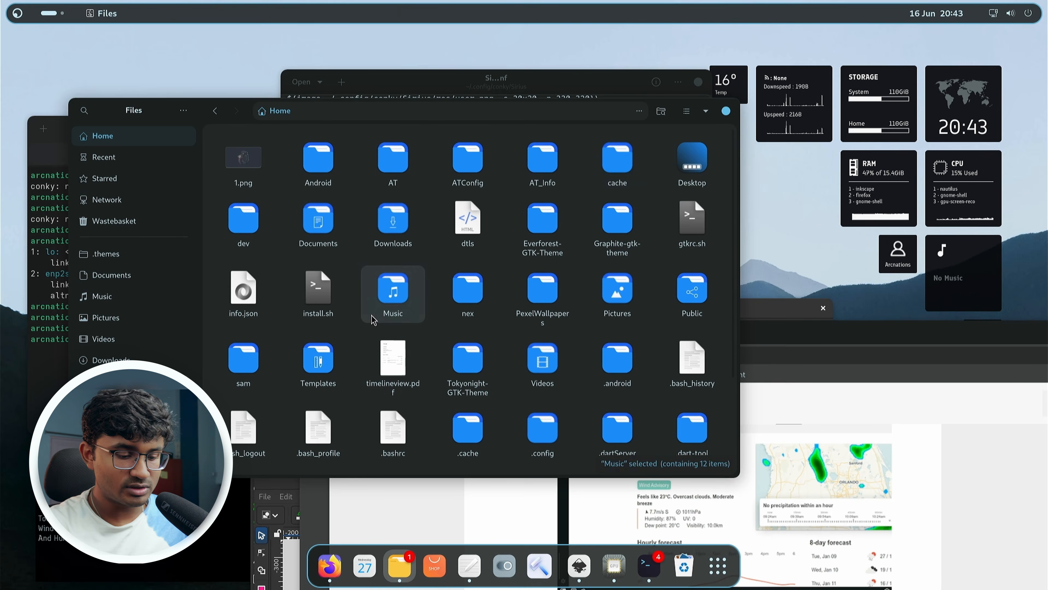
text(config)
key(BackSpace)
key(BackSpace)
key(BackSpace)
key(BackSpace)
key(BackSpace)
key(BackSpace)
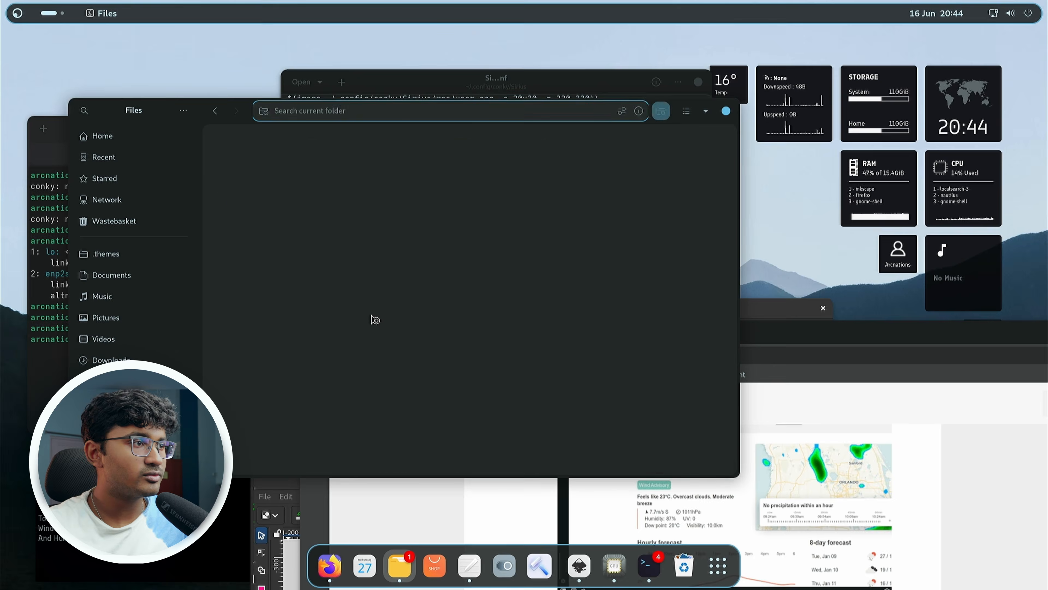
key(ctrl+l)
text(~/.config/conky/Sirius)
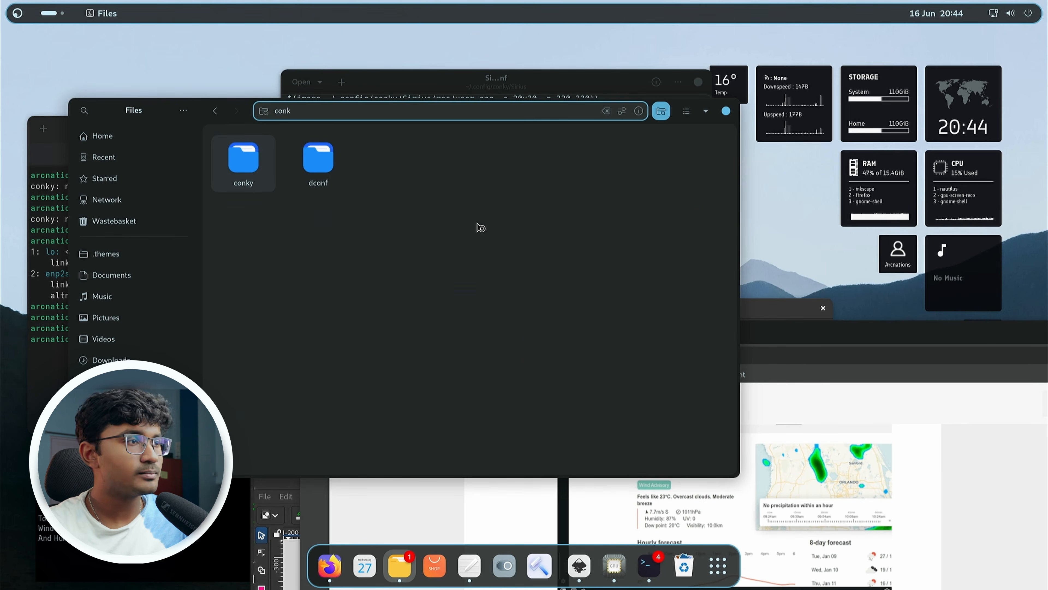
key(Return)
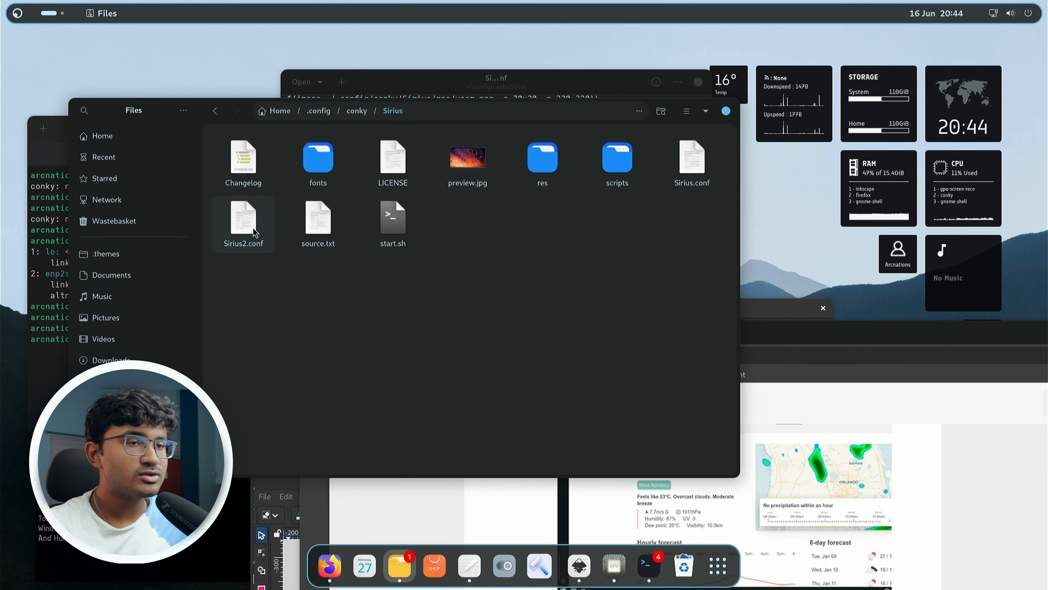
Open Sirius2.conf in the text editor and open Sirius.conf in a second tab alongside it.
click(226, 234)
click(553, 87)
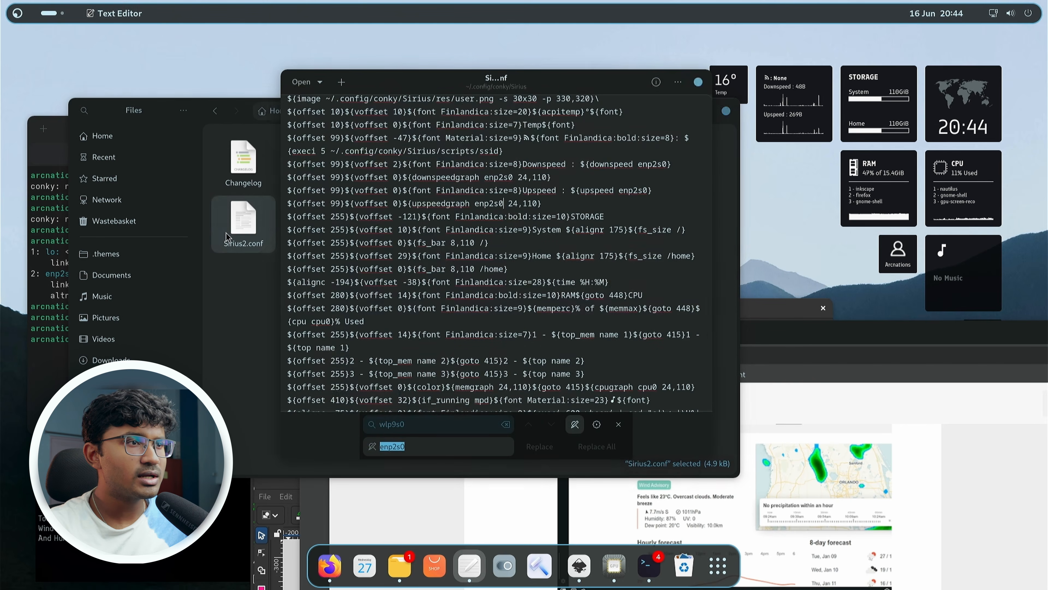
drag(553, 87, 798, 166)
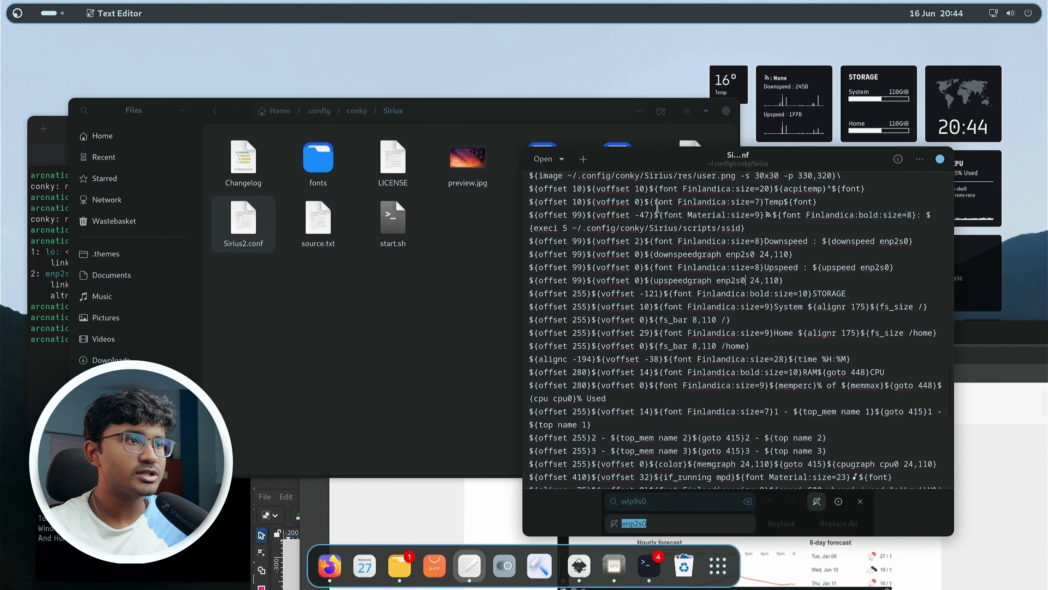
click(480, 297)
double_click(677, 173)
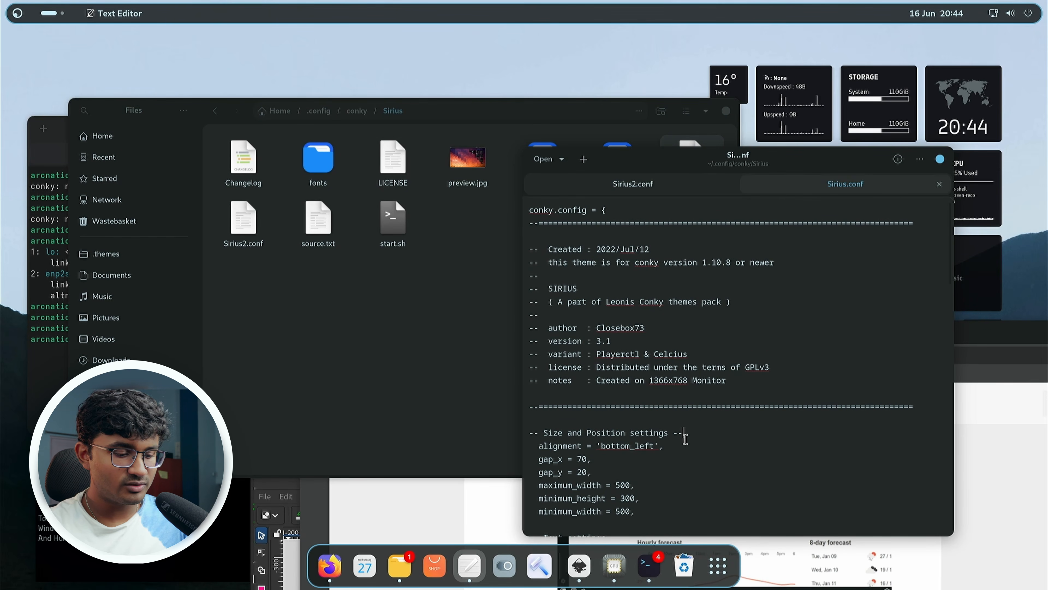
Find the temperature command in Sirius.conf by searching for "with" and copy the weather.json temperature expression.
key(ctrl+f)
text(w)
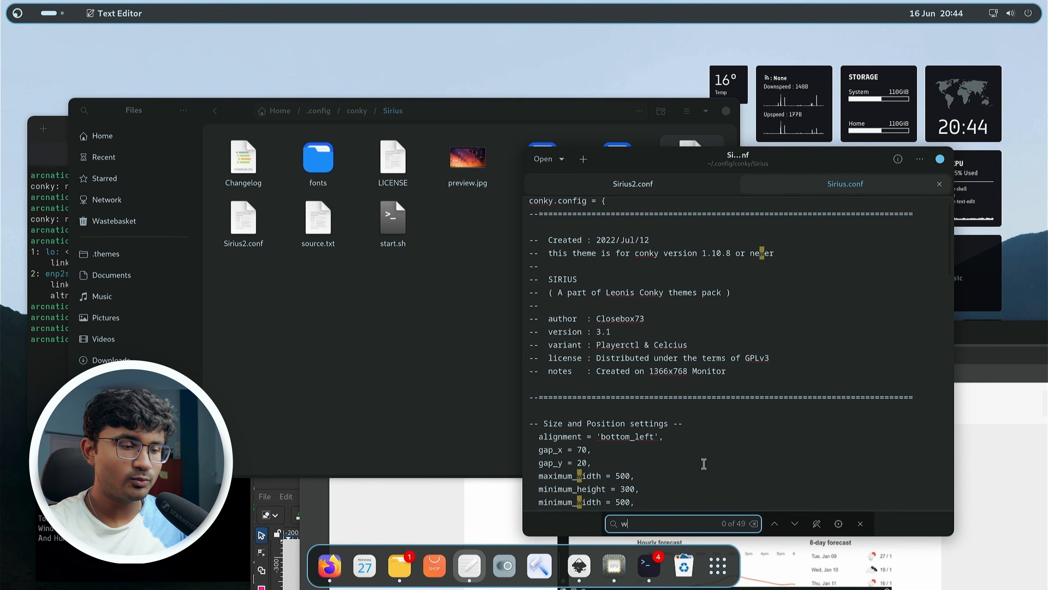
text(ith)
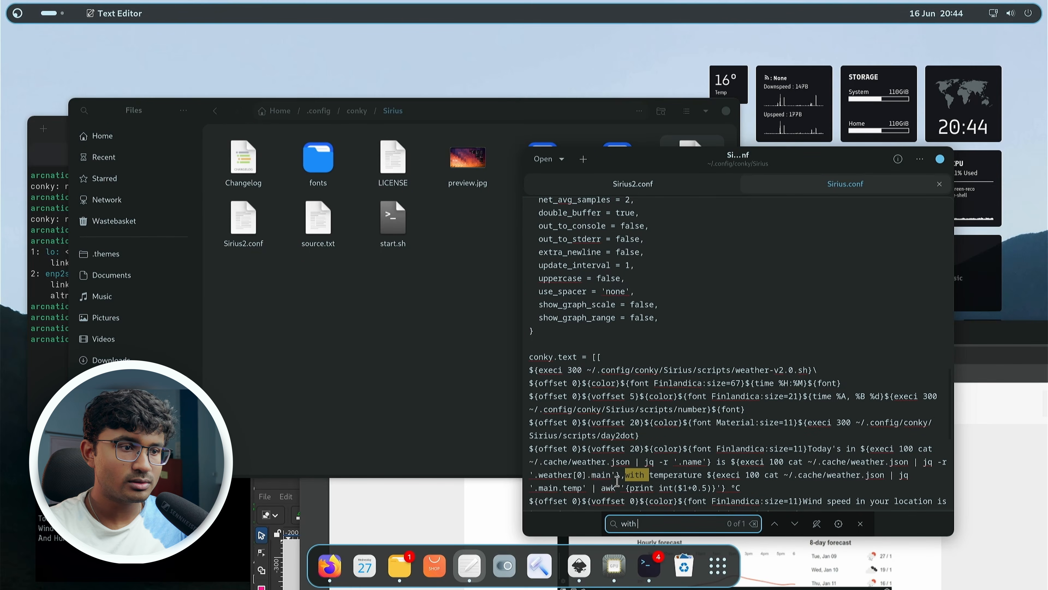
click(625, 475)
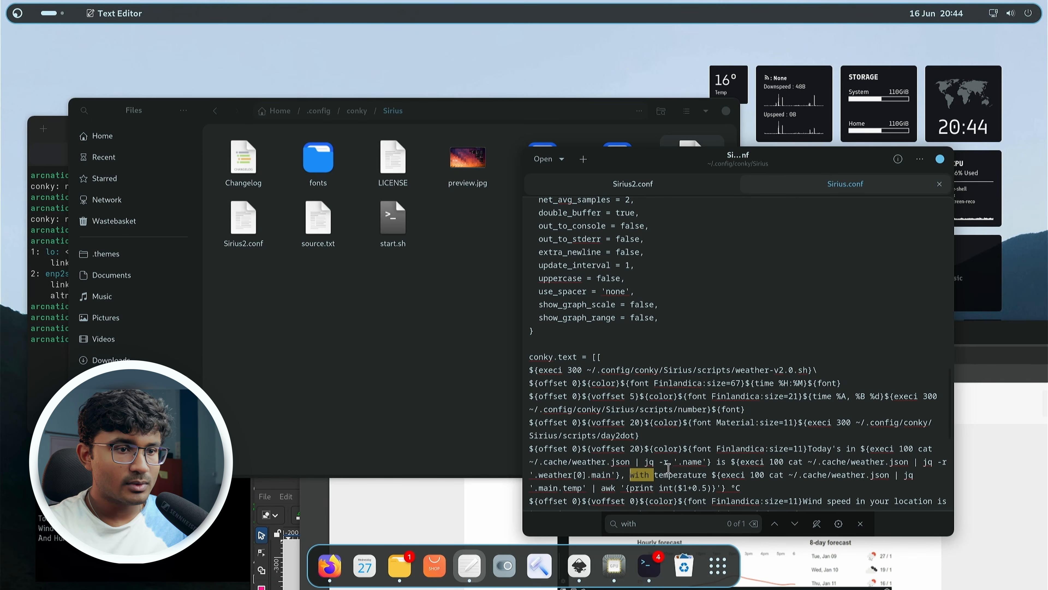
scroll(724, 463, down, 1)
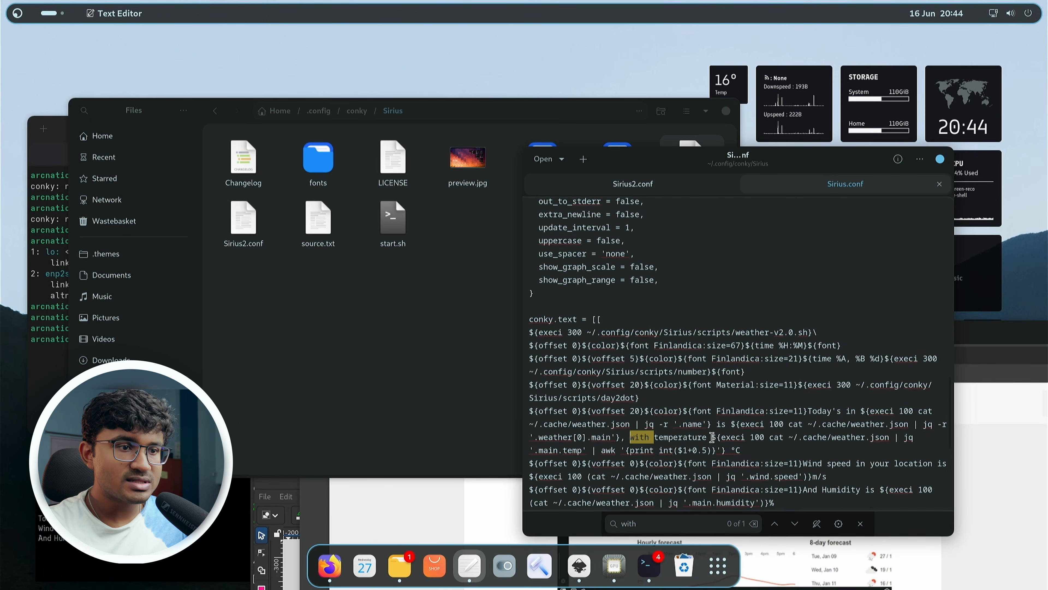
mouse_move(712, 437)
mouse_down()
mouse_move(713, 451)
mouse_move(728, 450)
mouse_up()
key(ctrl+c)
click(673, 188)
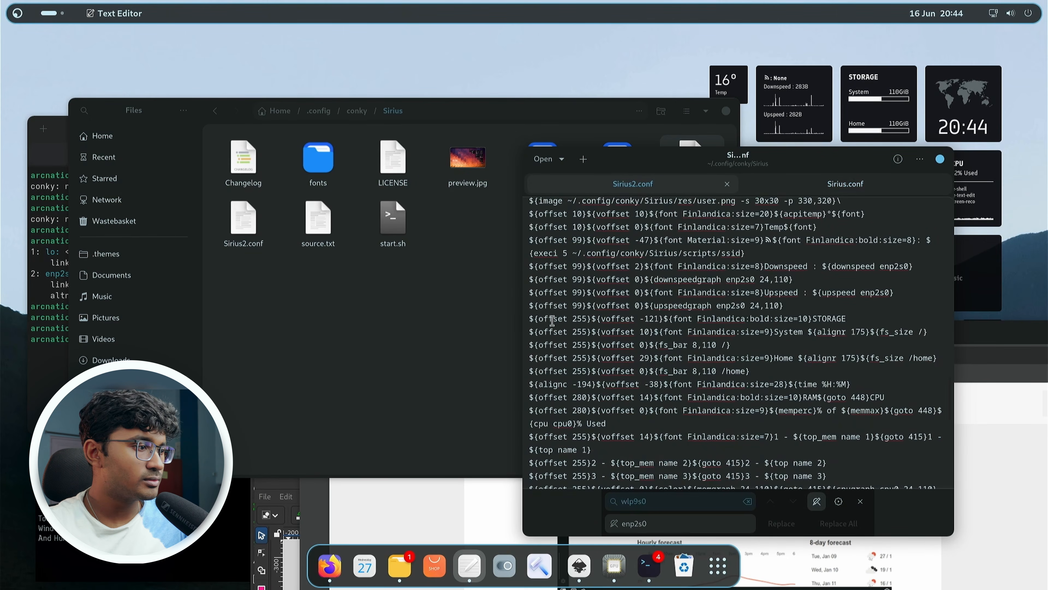
In Sirius2.conf, replace ${acpitemp} with the copied weather temperature command and save the file.
scroll(720, 390, up, 2)
key(ctrl+f)
text(ac)
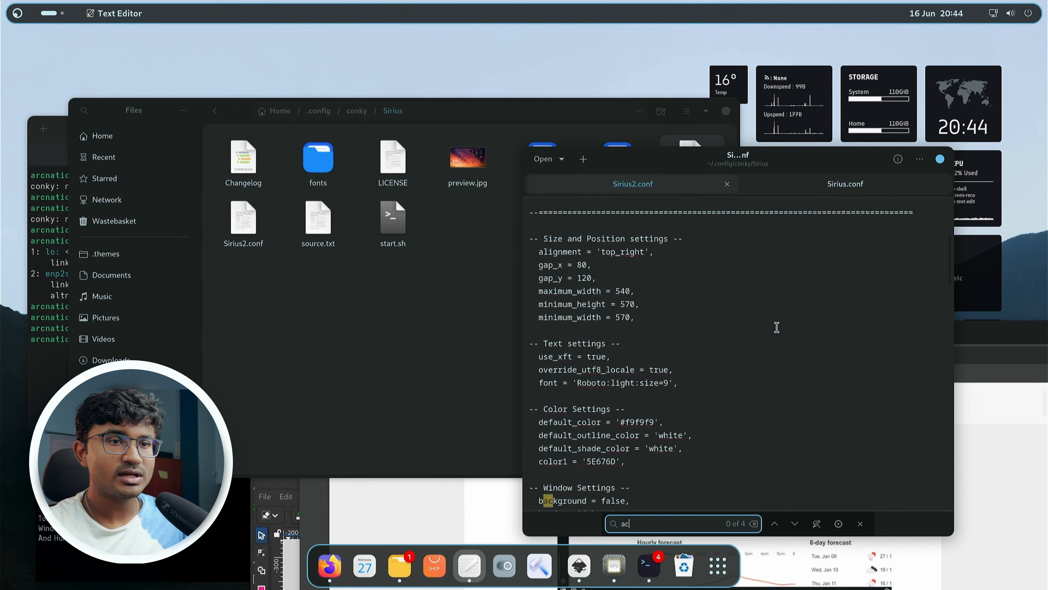
text(p)
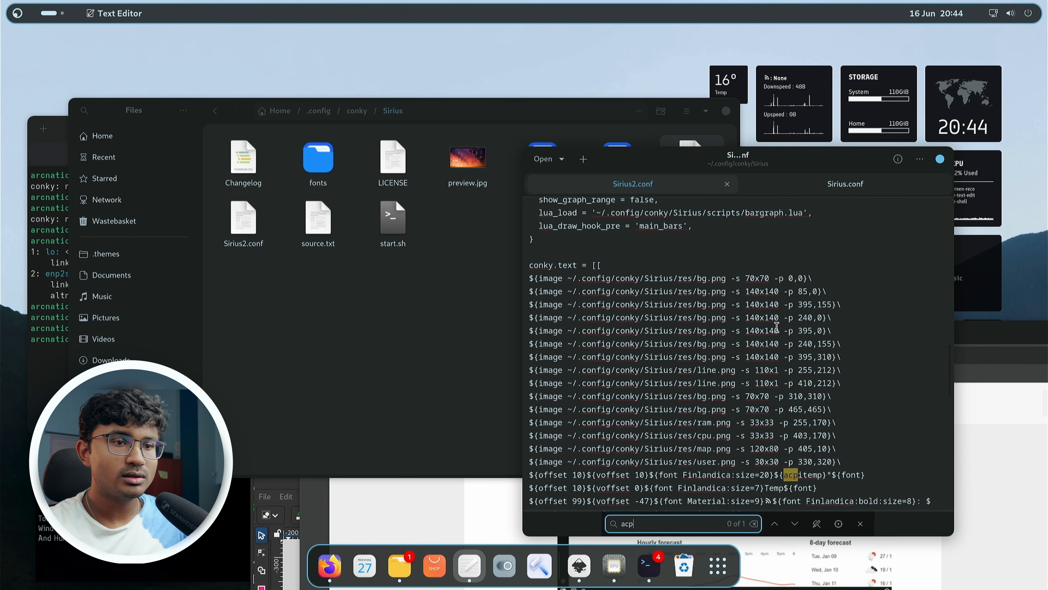
scroll(777, 324, down, 3)
double_click(806, 396)
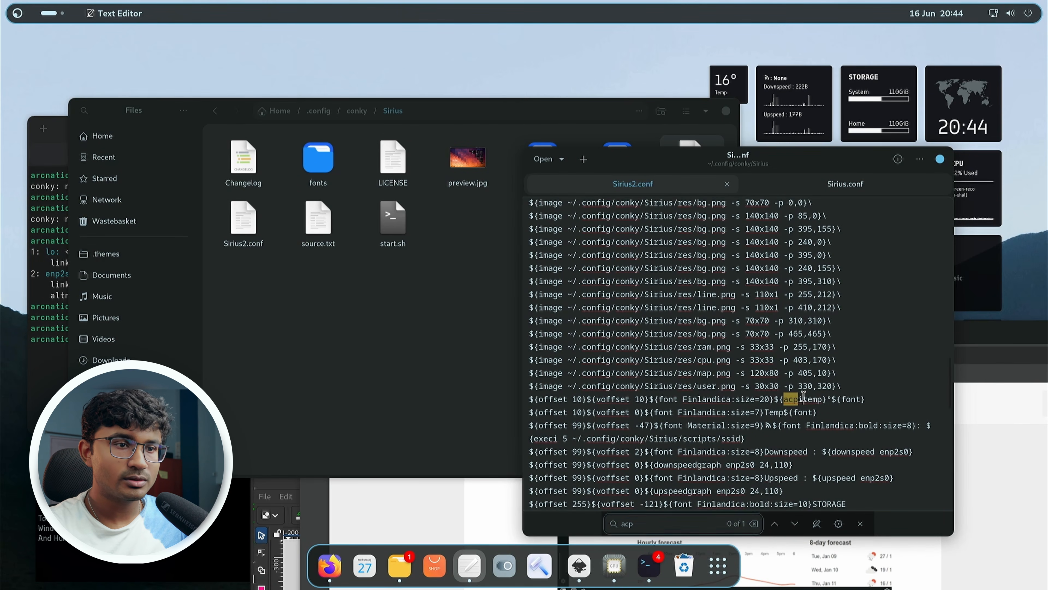
key(BackSpace)
key(BackSpace)
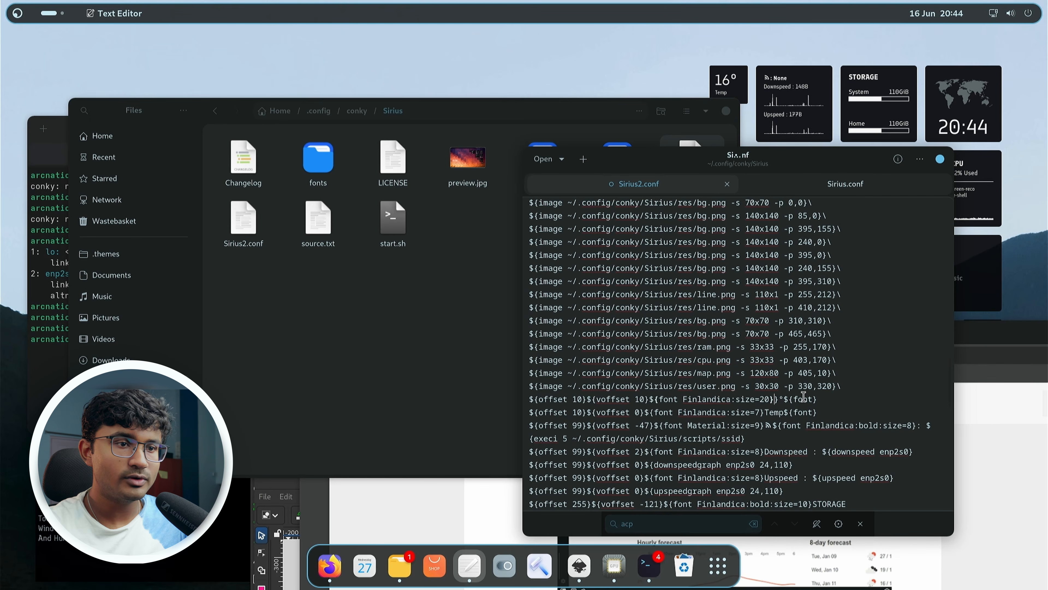
key(BackSpace)
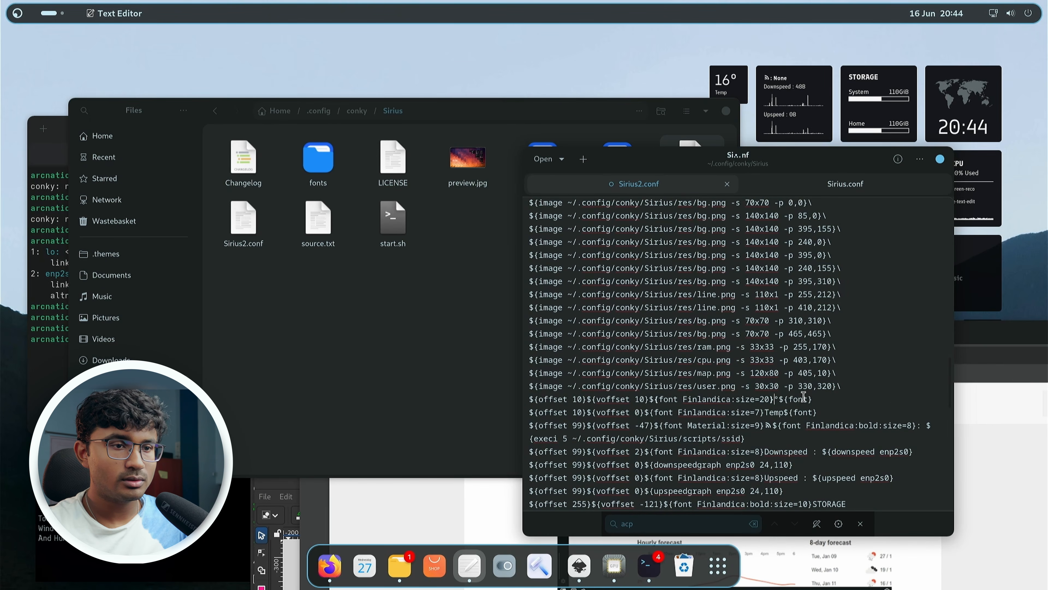
key(ctrl+v)
key(ctrl+s)
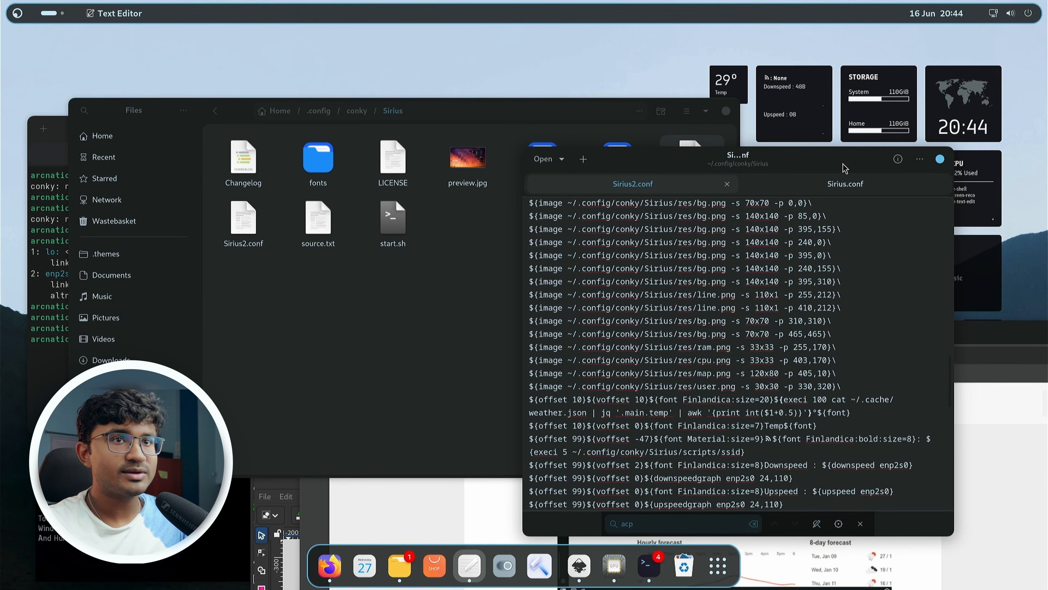
Search the web for "temperature in kolkata".
drag(845, 168, 429, 127)
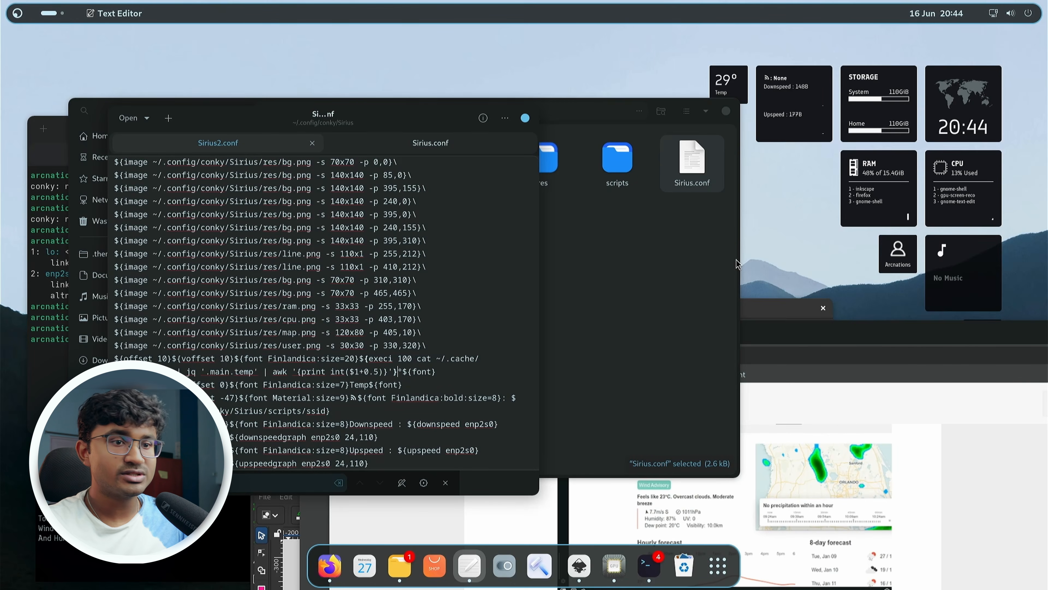
drag(866, 351, 716, 223)
click(645, 230)
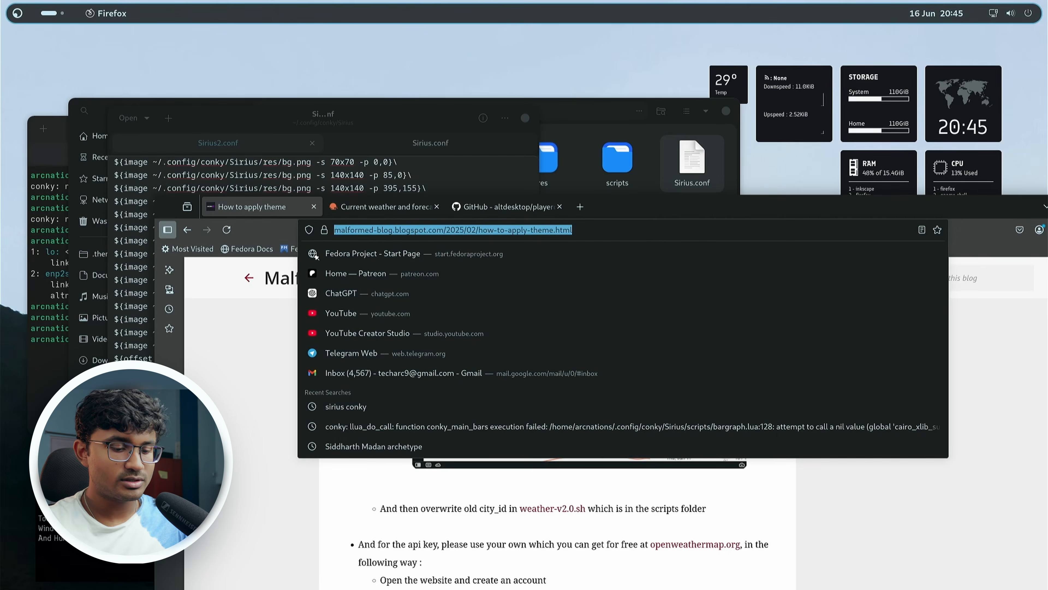
text(temperature in kolk)
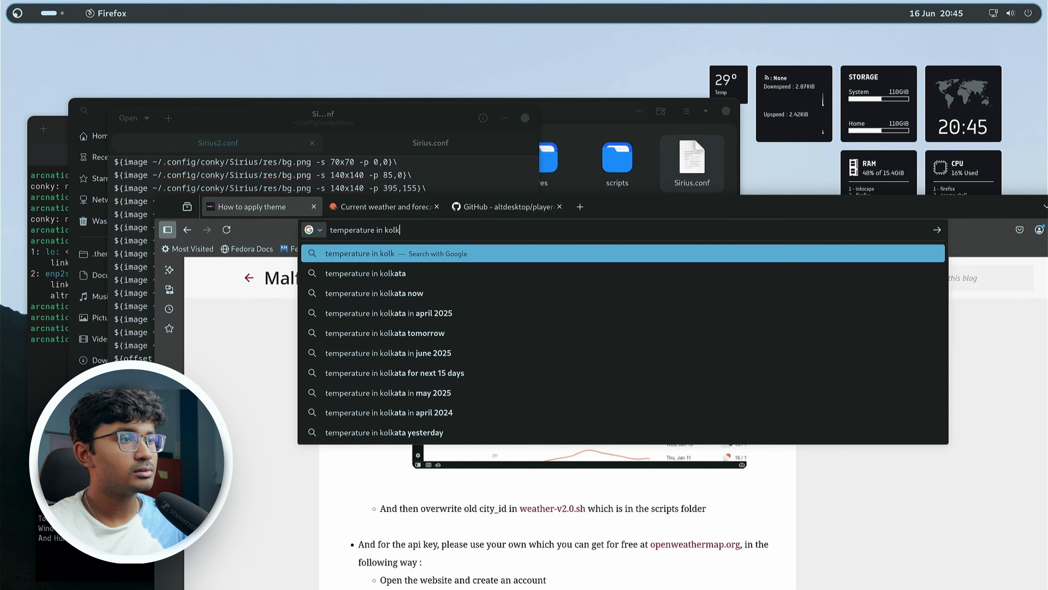
key(Down)
key(Return)
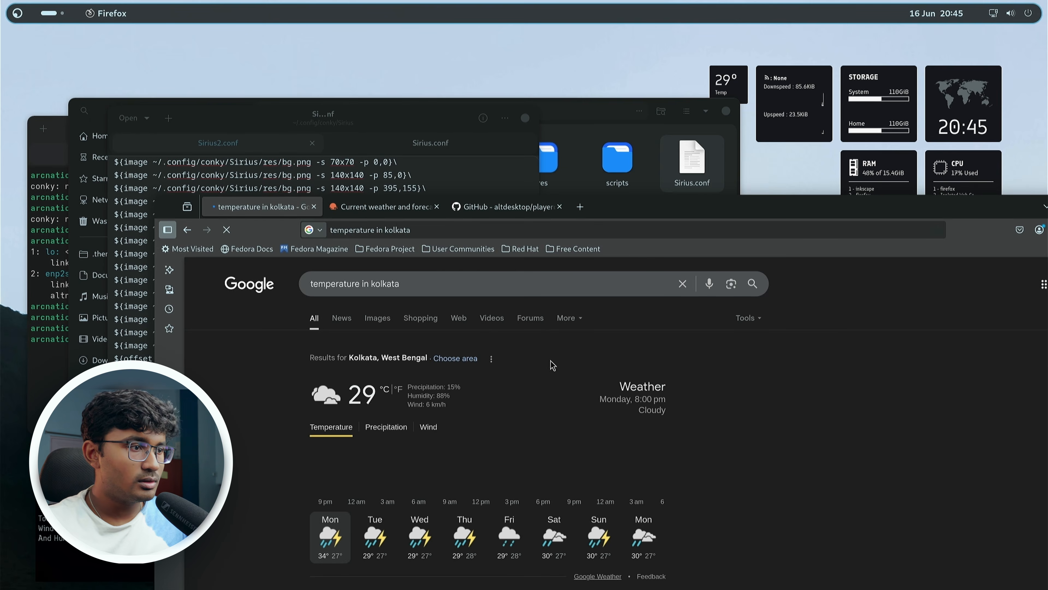